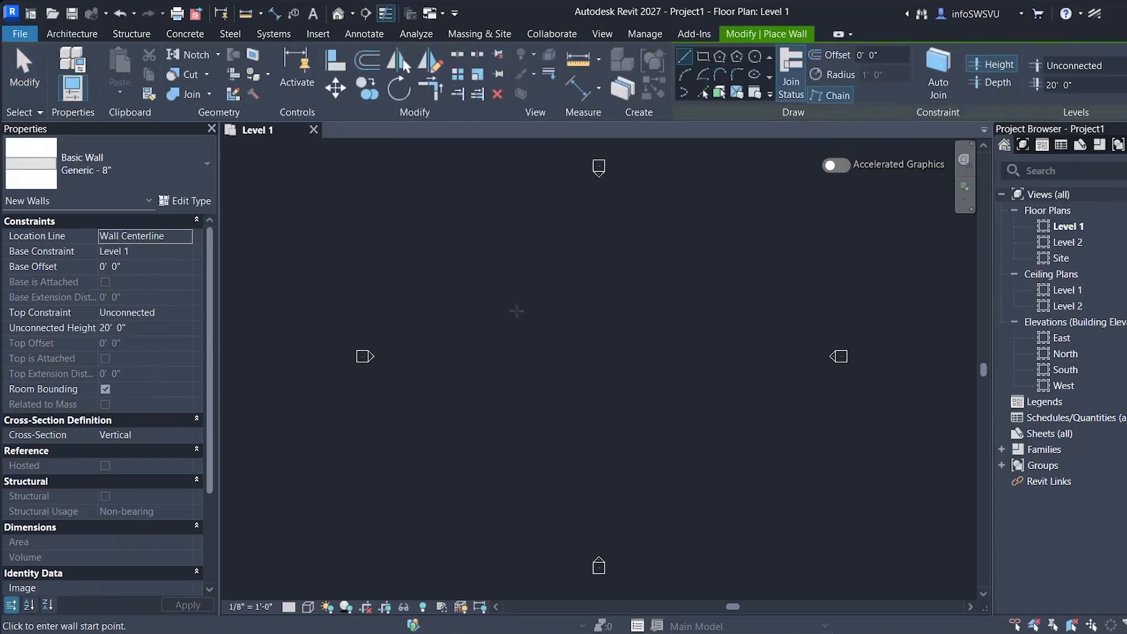
- Draw a horizontal Generic - 8" wall about 76' long in the middle of the Level 1 plan
click(497, 327)
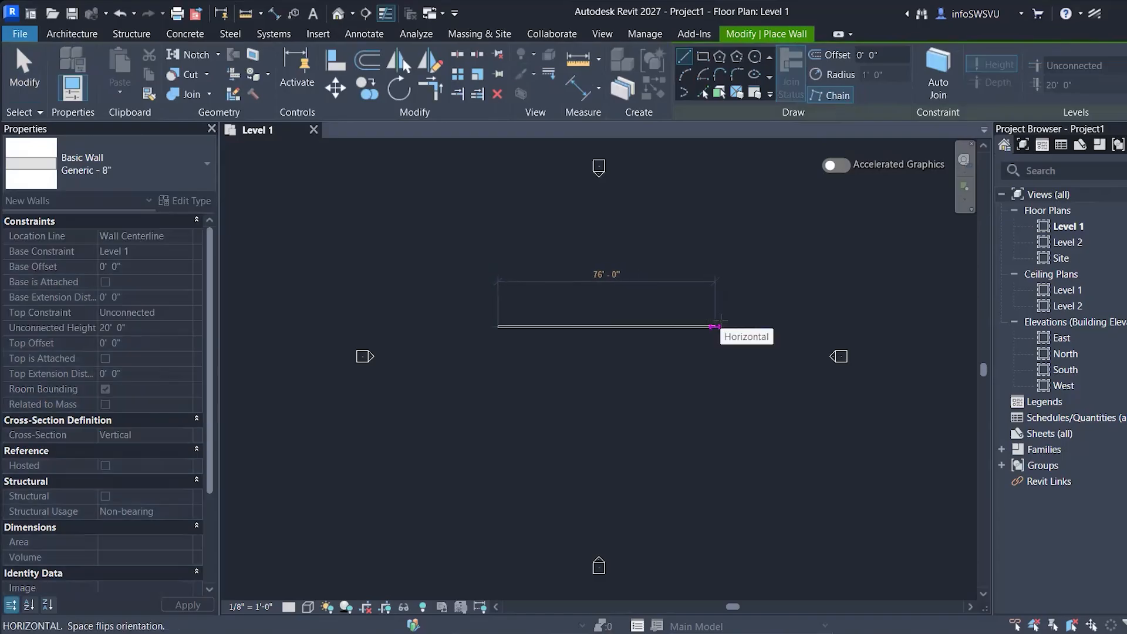
click(716, 326)
key(Escape)
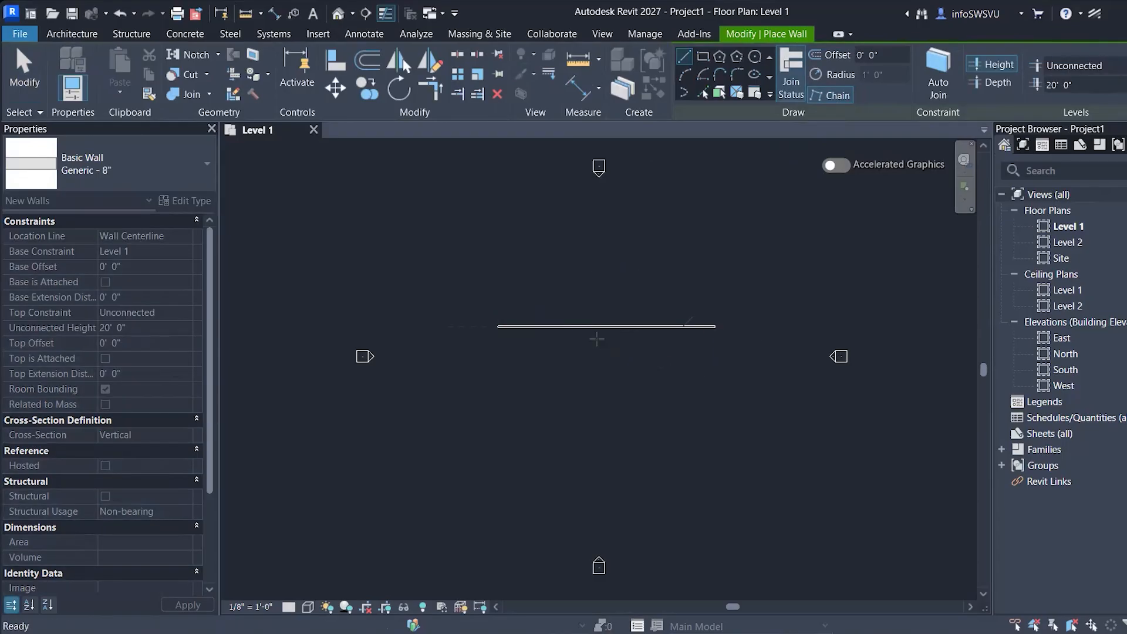
scroll(596, 340, up, 2)
scroll(596, 343, up, 4)
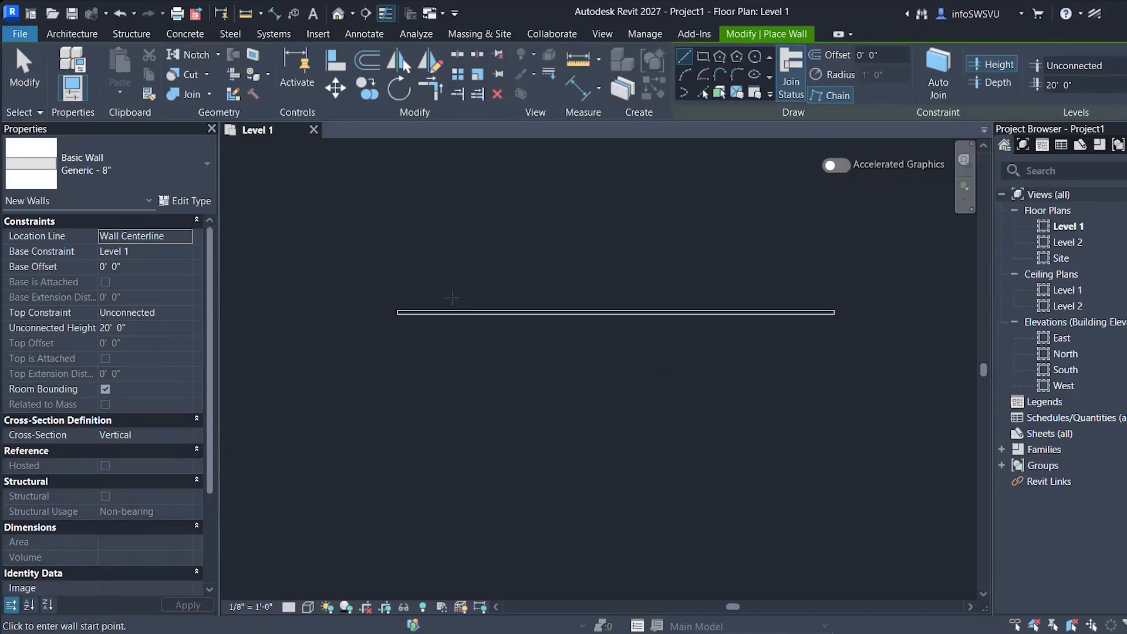
key(Escape)
scroll(463, 317, down, 2)
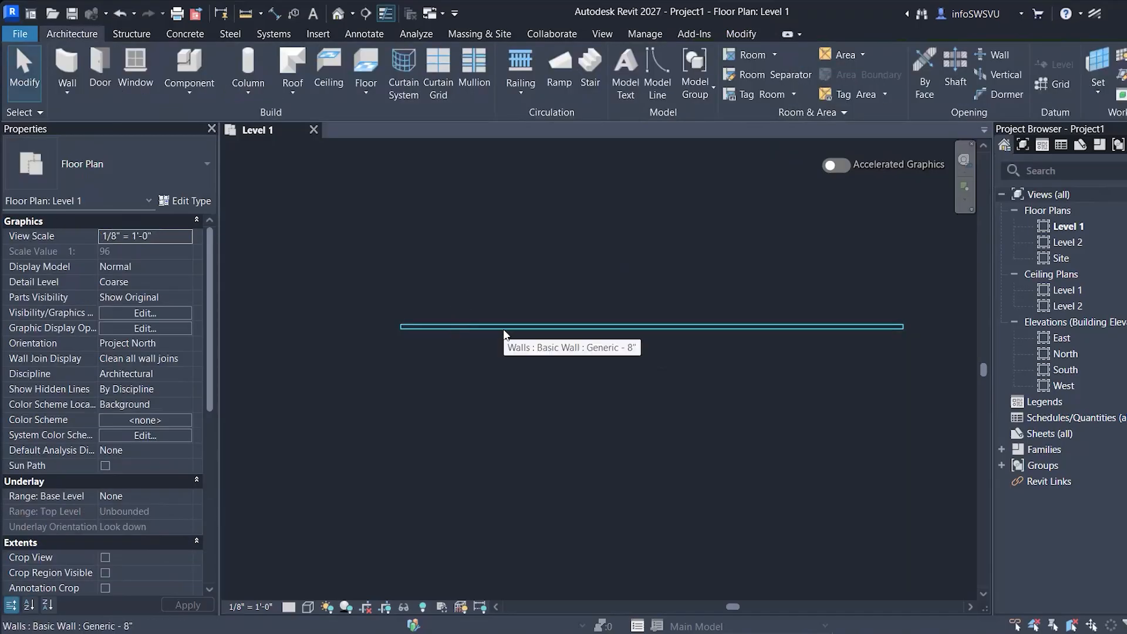
scroll(571, 368, up, 1)
scroll(571, 368, down, 2)
scroll(727, 364, up, 1)
- Pick the Single-Flush 36" x 84" door type for placement and rename the type to D1
key(d)
key(r)
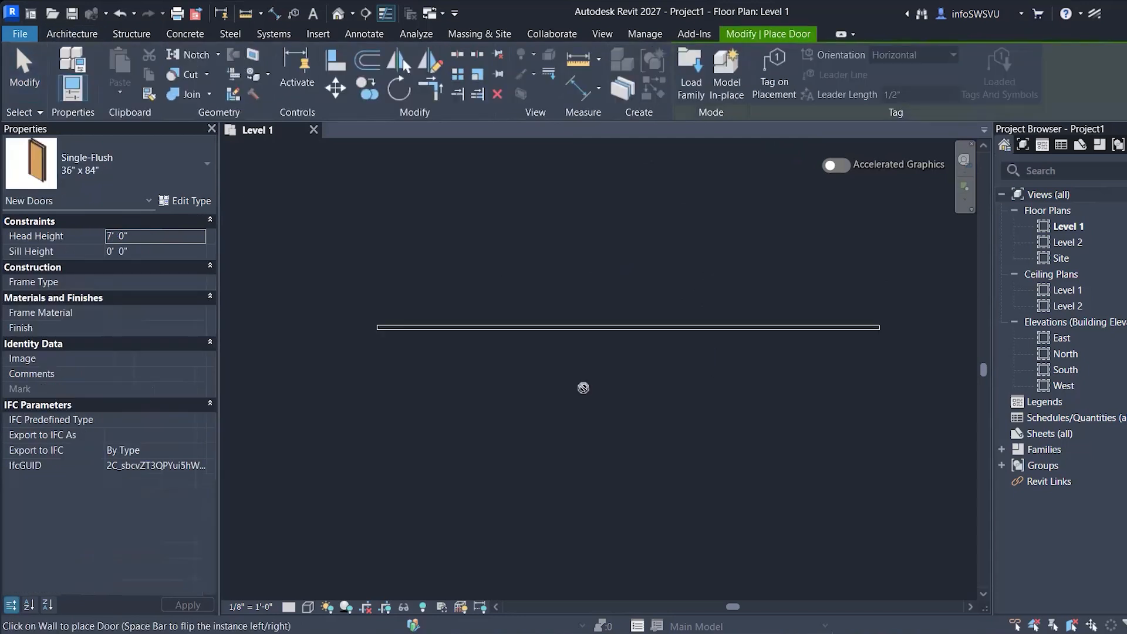
click(192, 172)
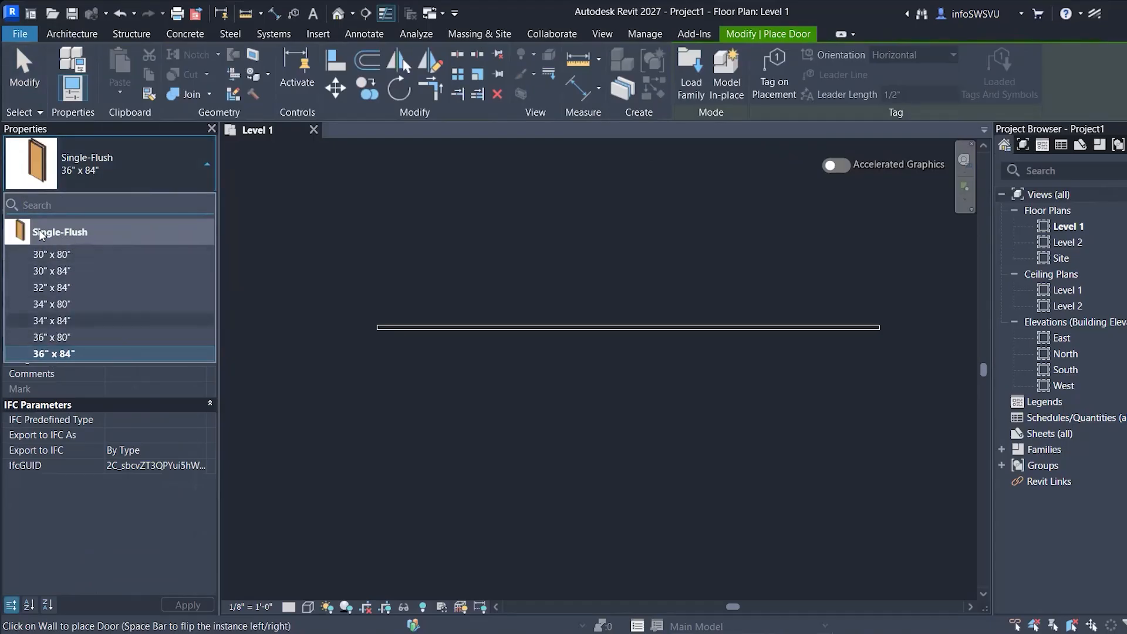
mouse_move(41, 235)
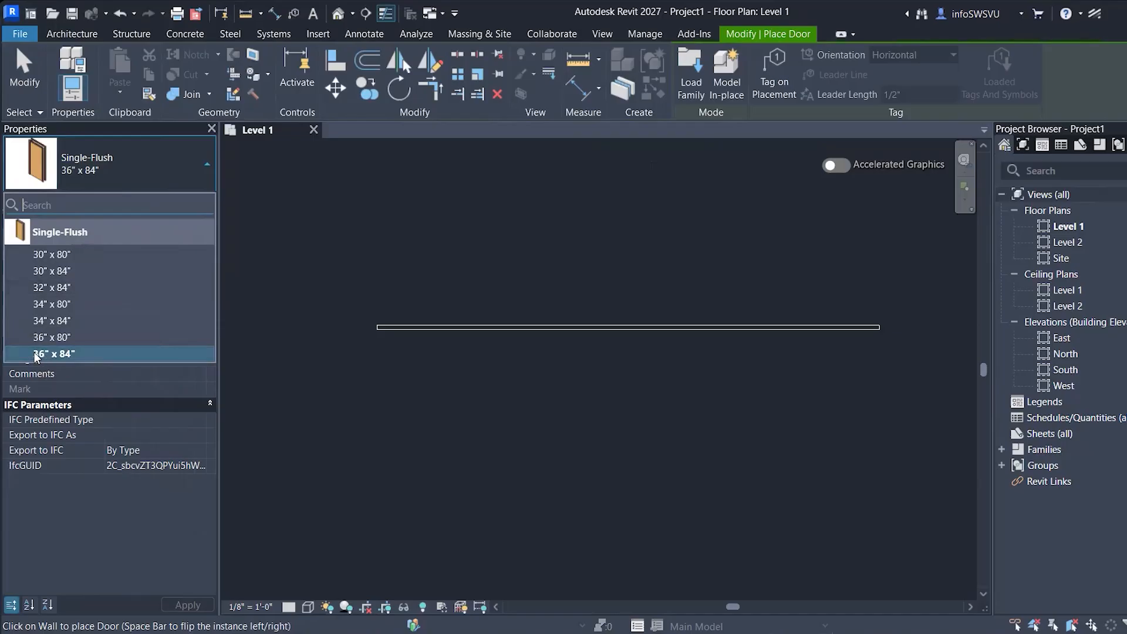
mouse_move(35, 356)
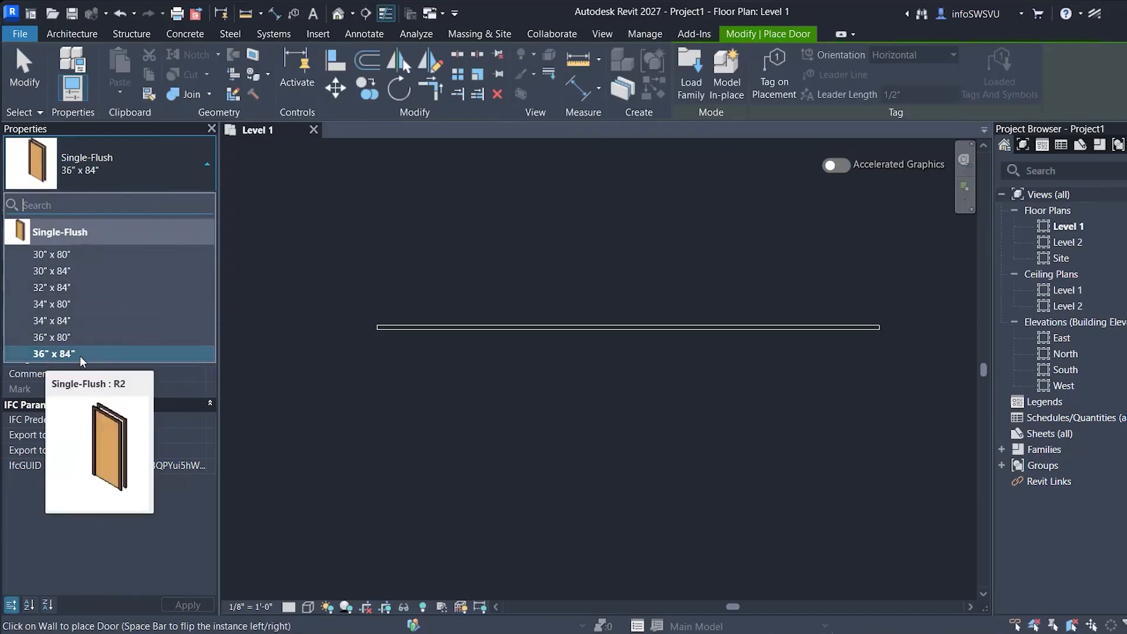
click(104, 350)
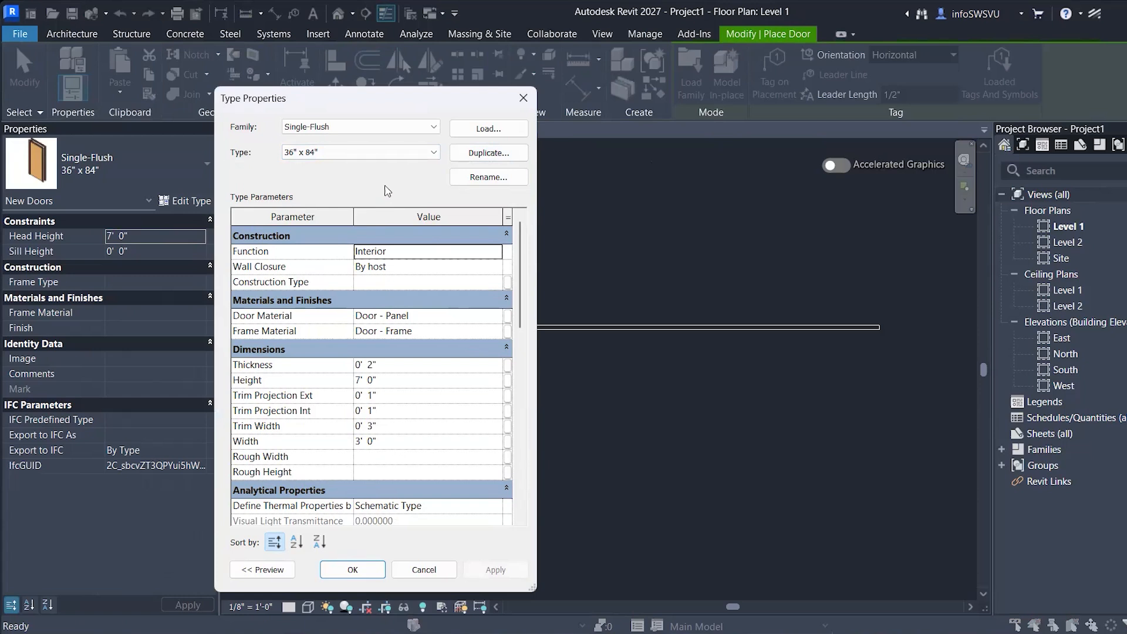
click(475, 179)
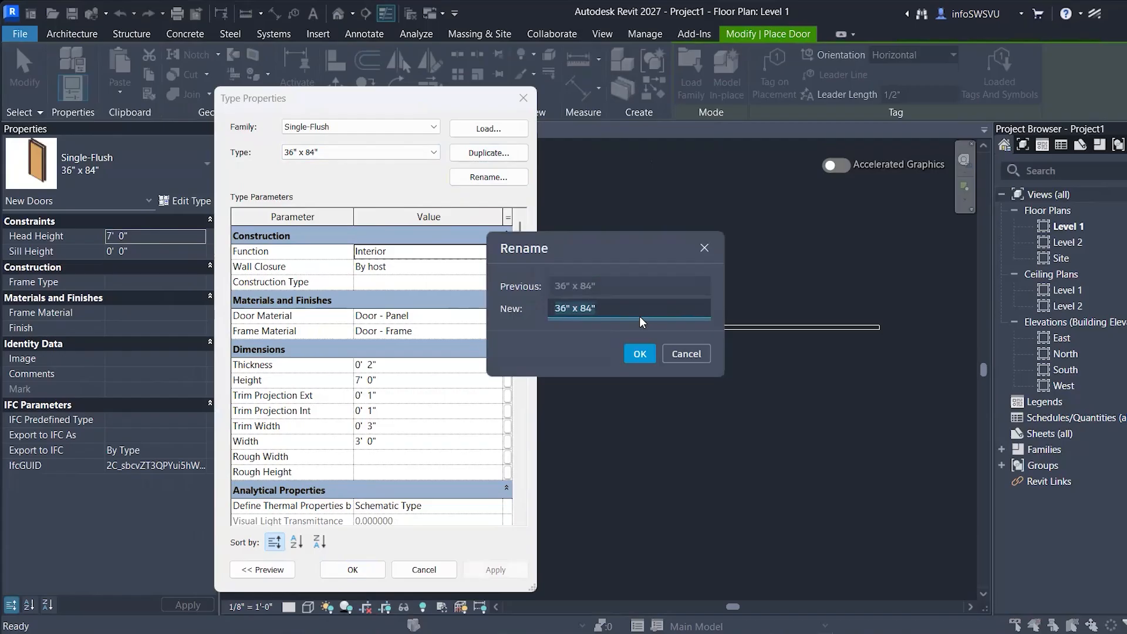
key(BackSpace)
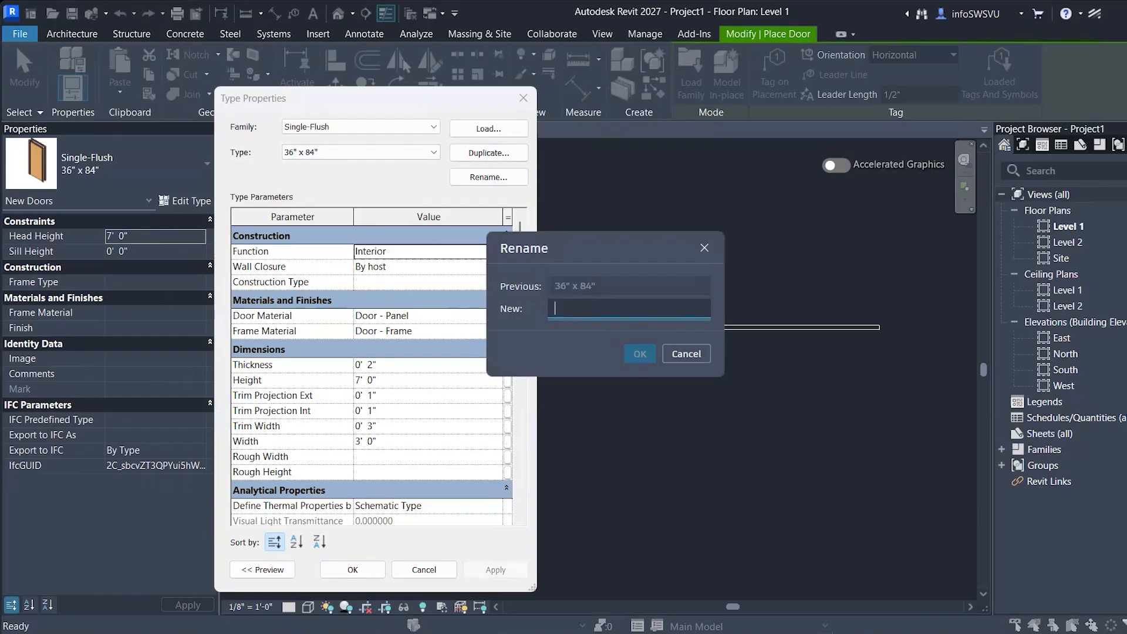
text(D1)
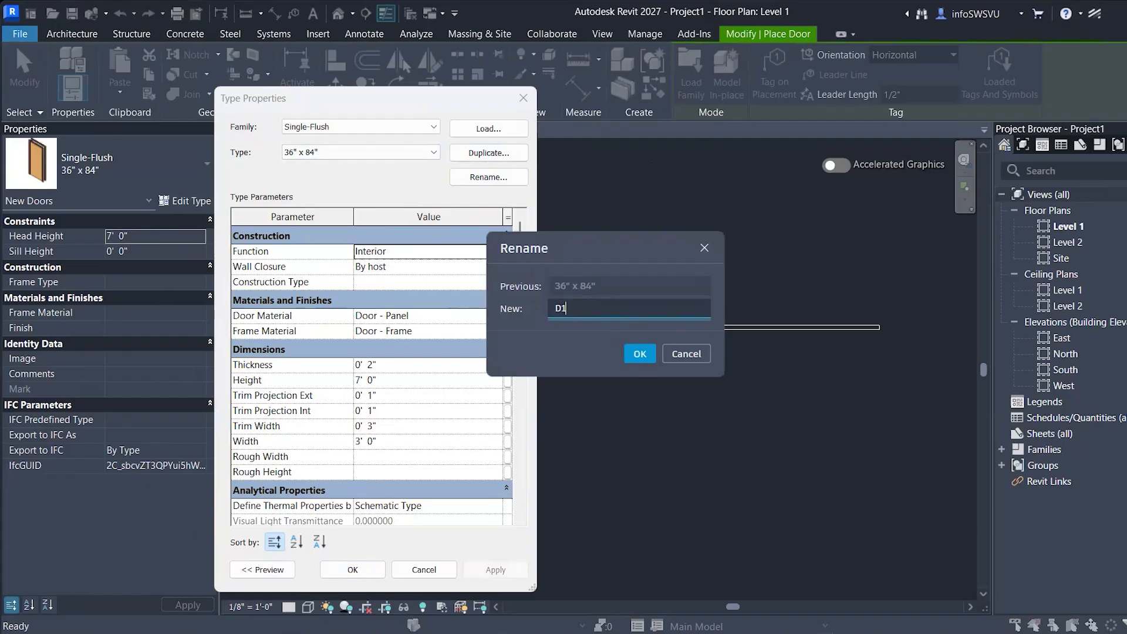
click(640, 354)
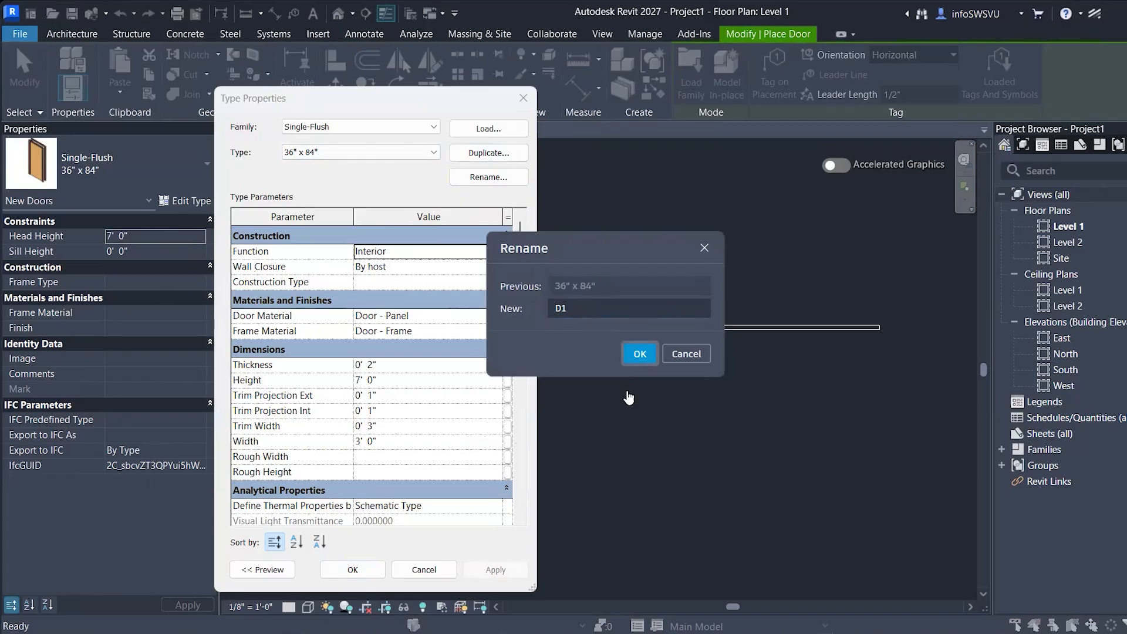
click(352, 570)
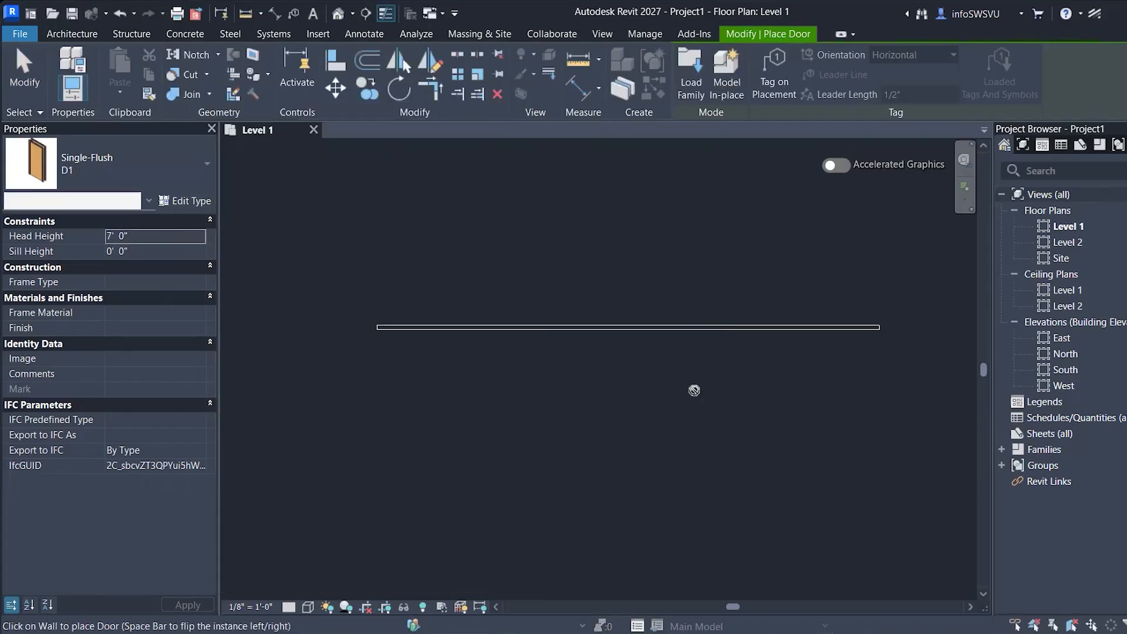
- Place a D1 door with its swing flipped in the horizontal wall, about 5'-6" from the wall's left end
scroll(414, 327, up, 3)
scroll(418, 326, up, 3)
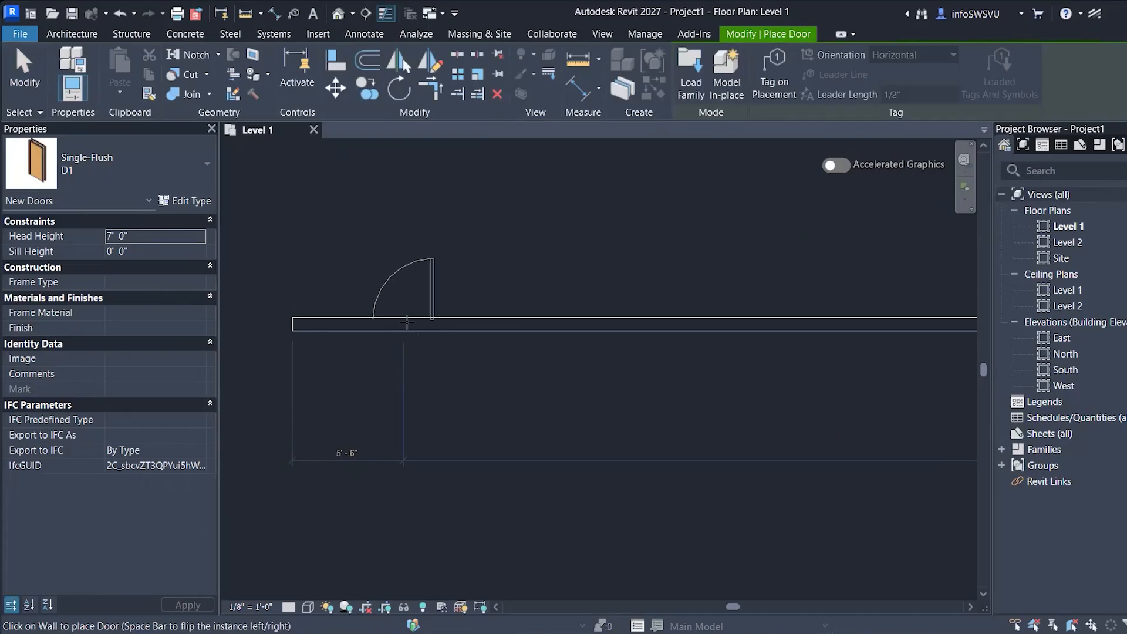
key(space)
click(407, 322)
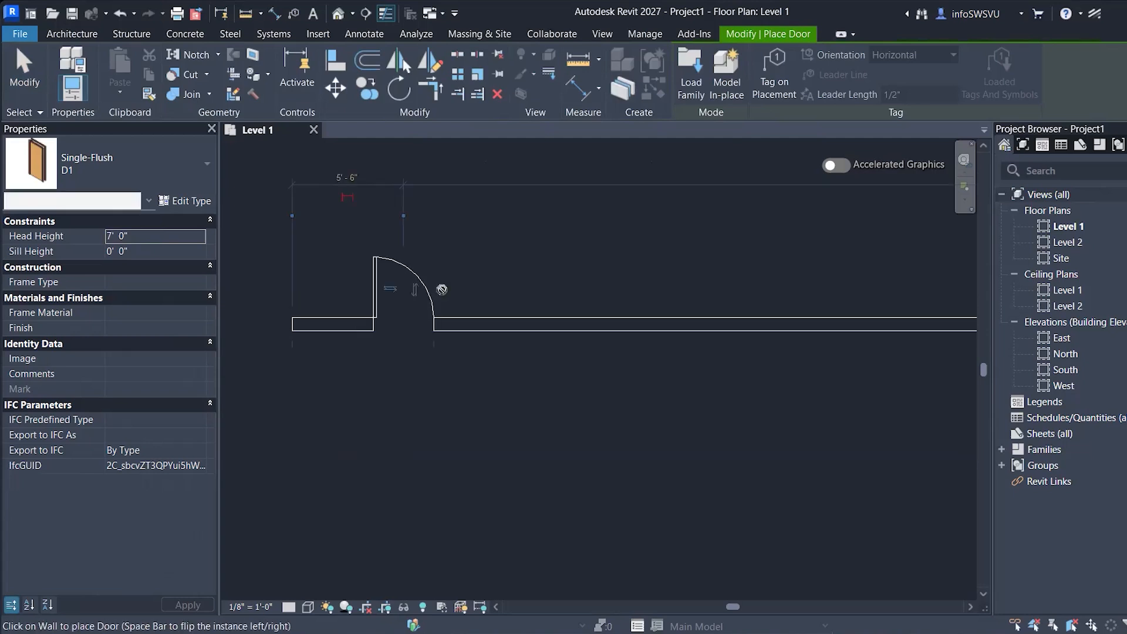
scroll(435, 380, down, 4)
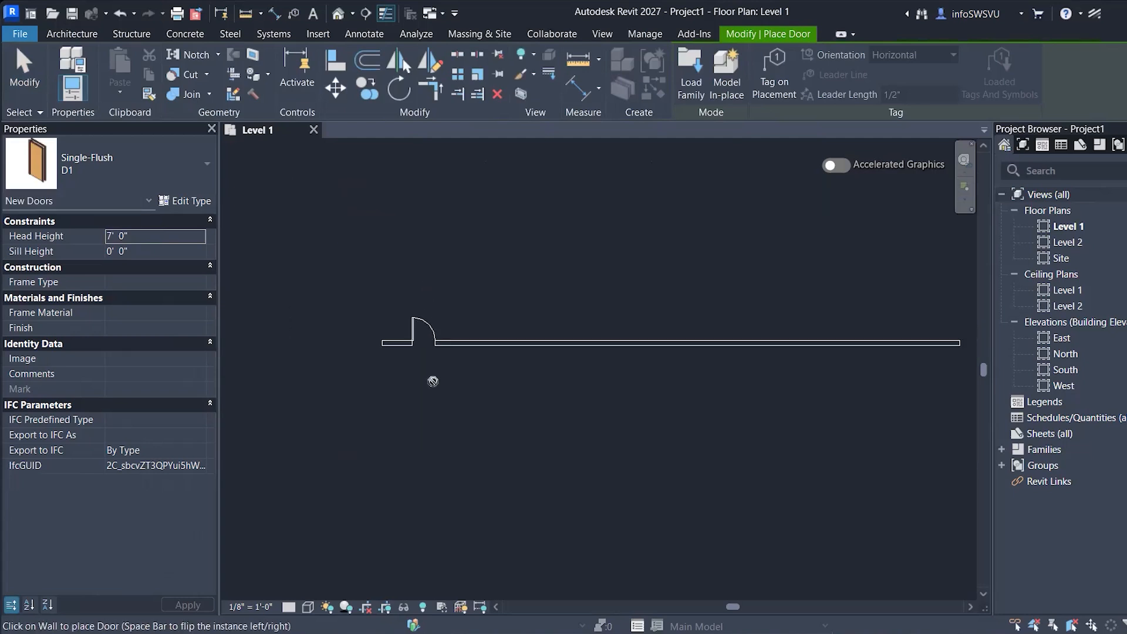
key(Escape)
key(Escape)
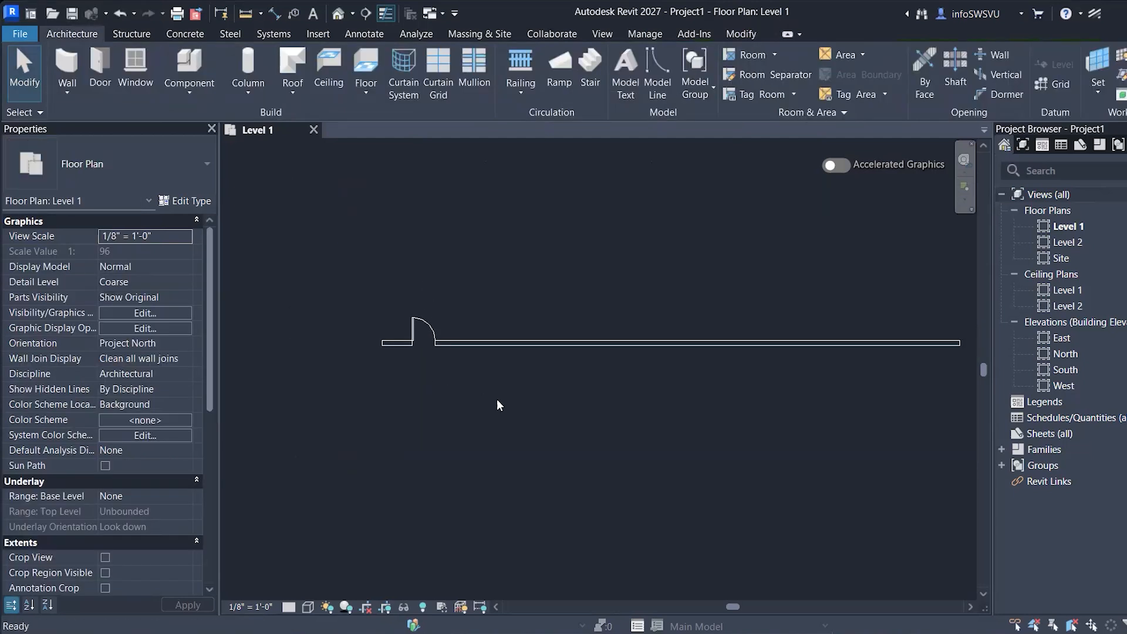
- Draw two vertical walls about 11' long and 14'-6" apart, rising from the horizontal wall beyond the door
key(w)
key(a)
click(508, 343)
click(508, 259)
key(Escape)
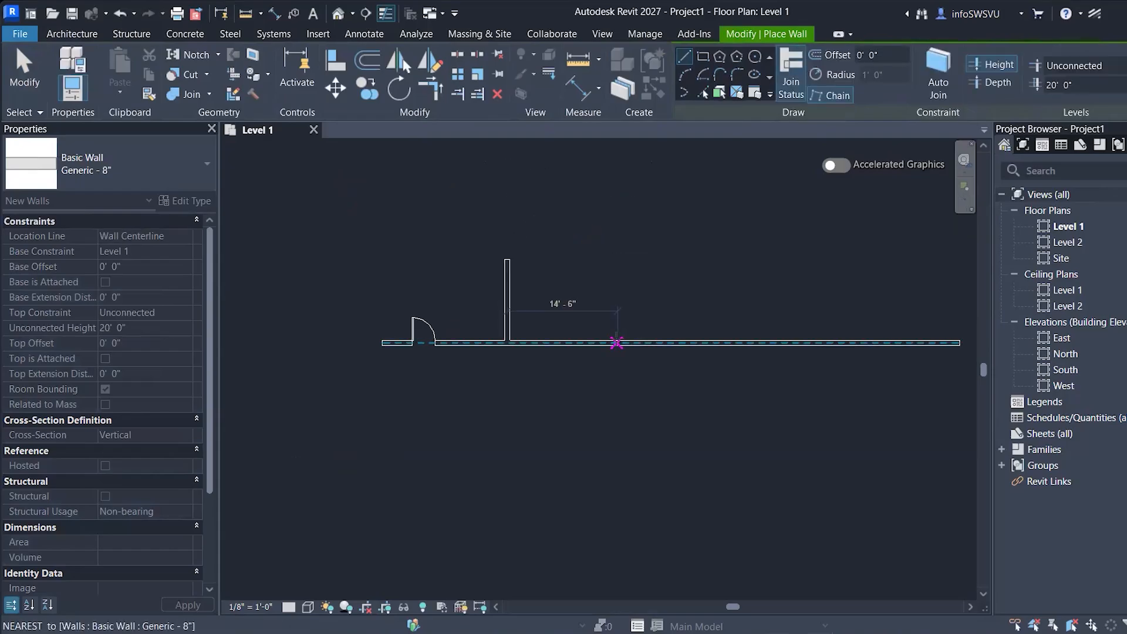
click(617, 343)
click(569, 294)
key(Escape)
key(Escape)
- Place outward-opening D1 doors in both vertical walls, each about 2'-6" above the horizontal wall
key(d)
key(r)
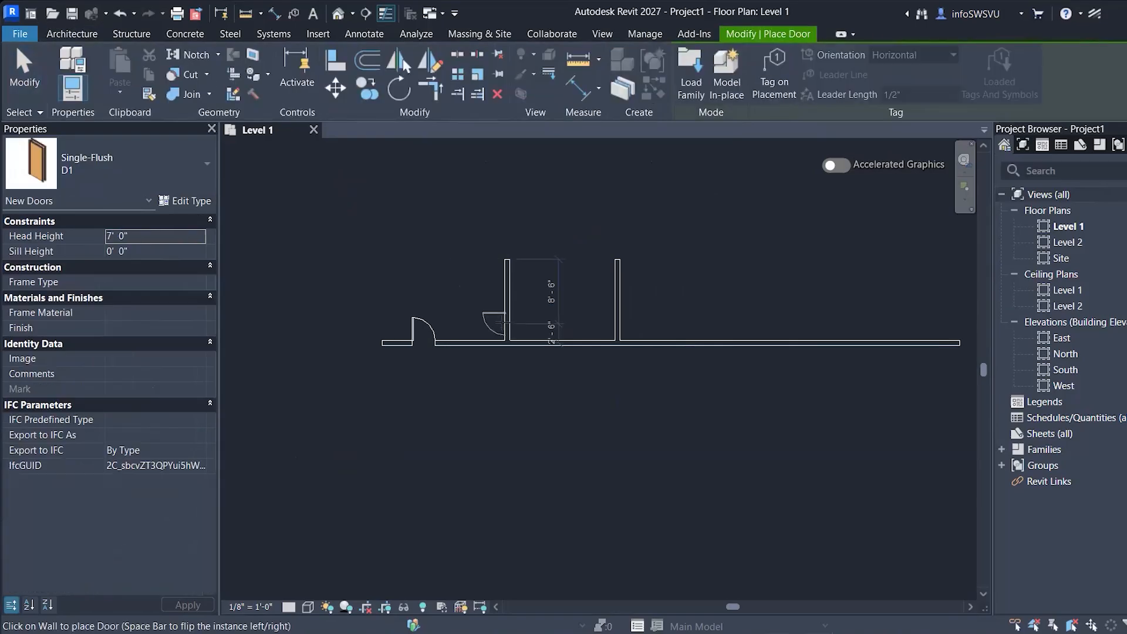
scroll(502, 323, up, 5)
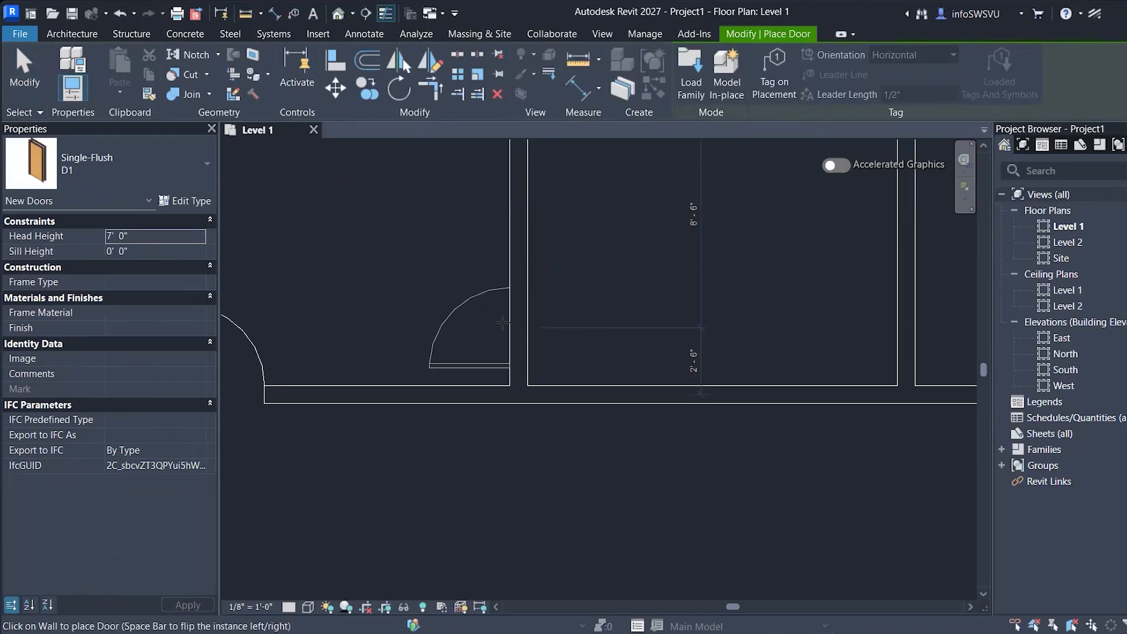
click(502, 323)
scroll(502, 323, down, 3)
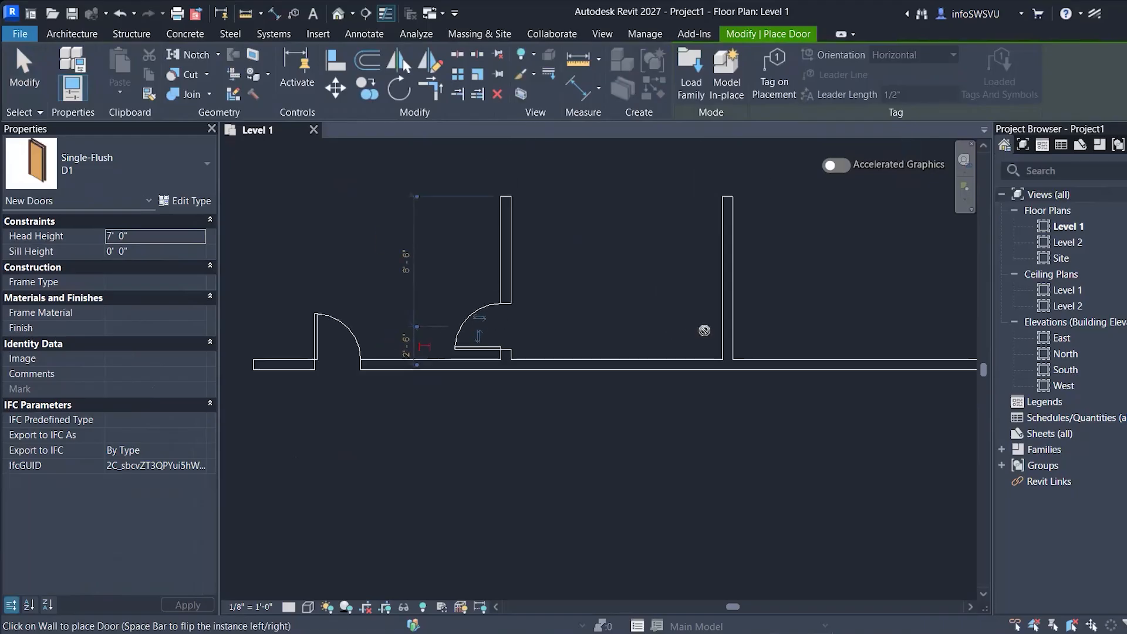
click(728, 326)
scroll(583, 316, down, 3)
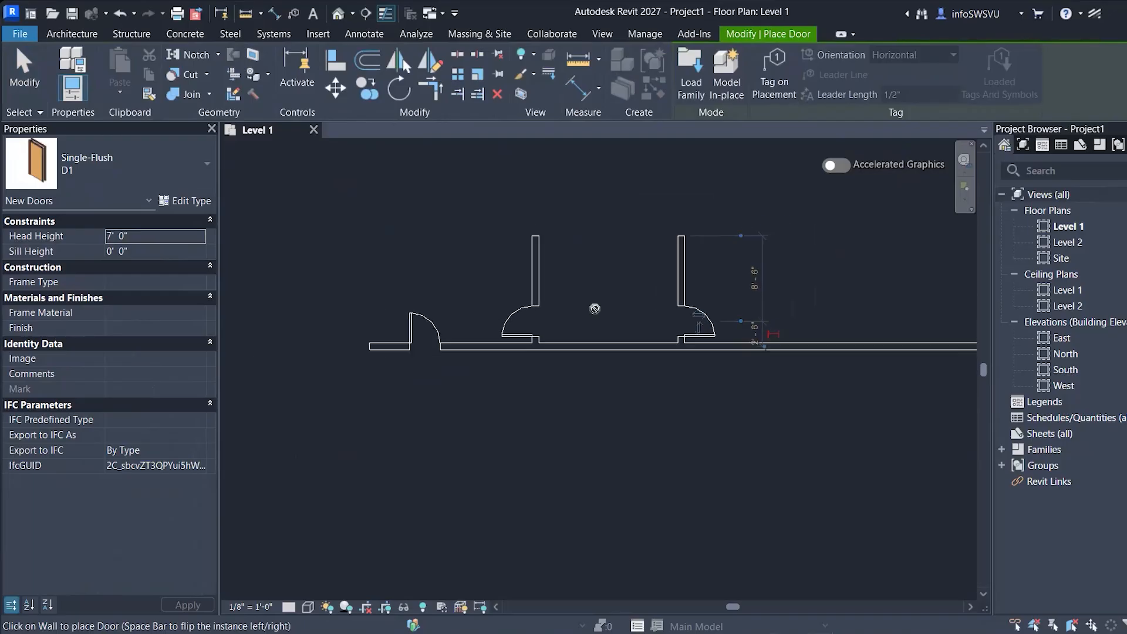
key(Escape)
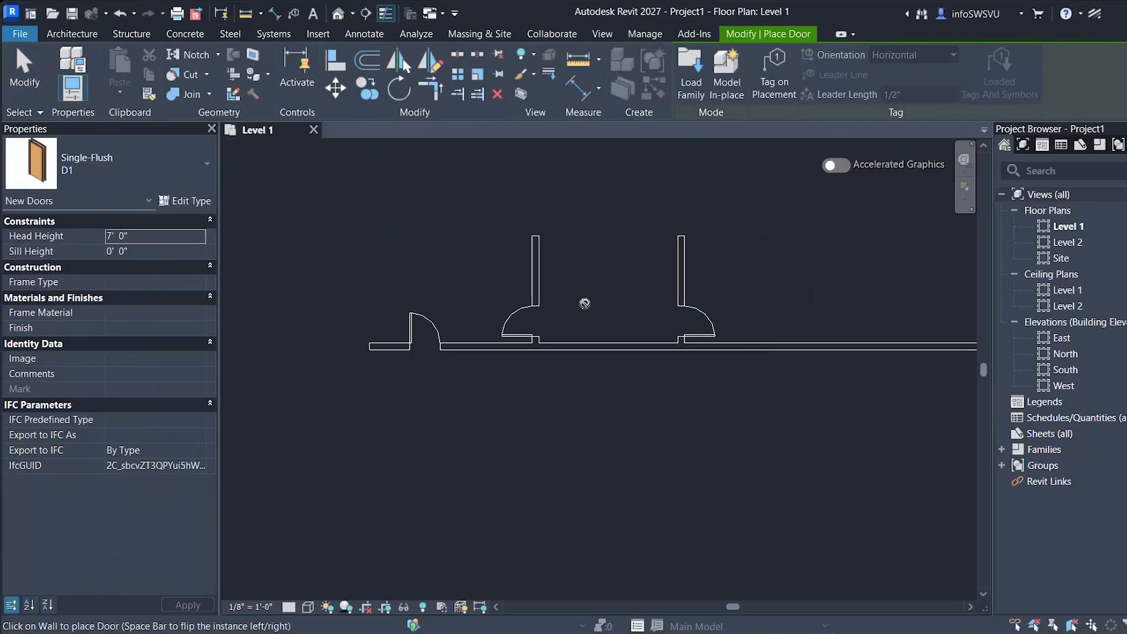
key(Escape)
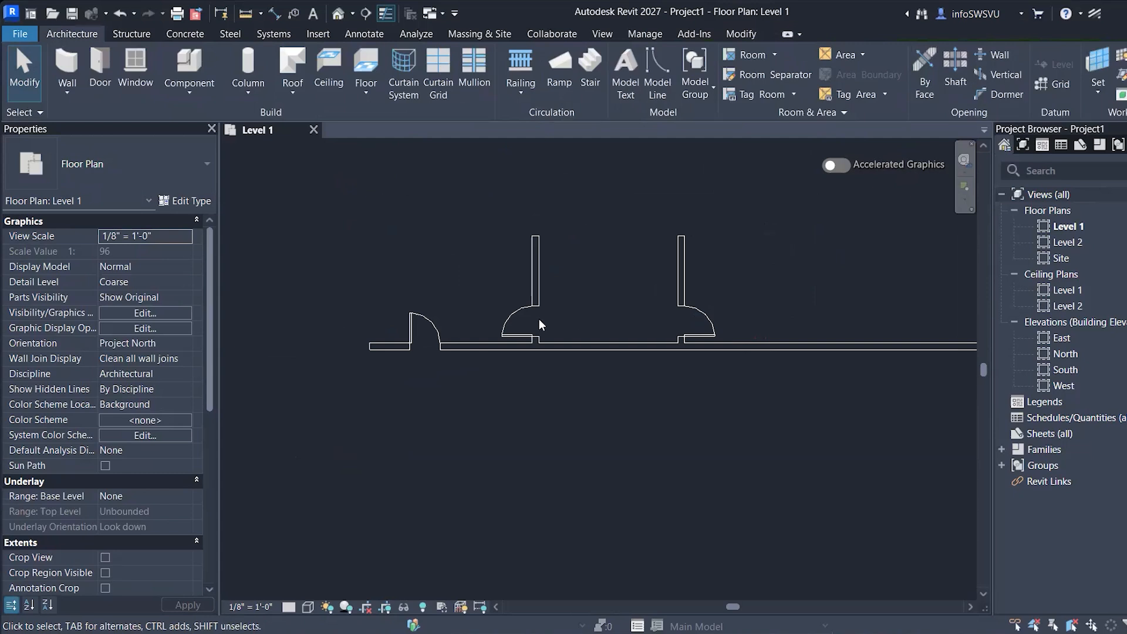
click(528, 315)
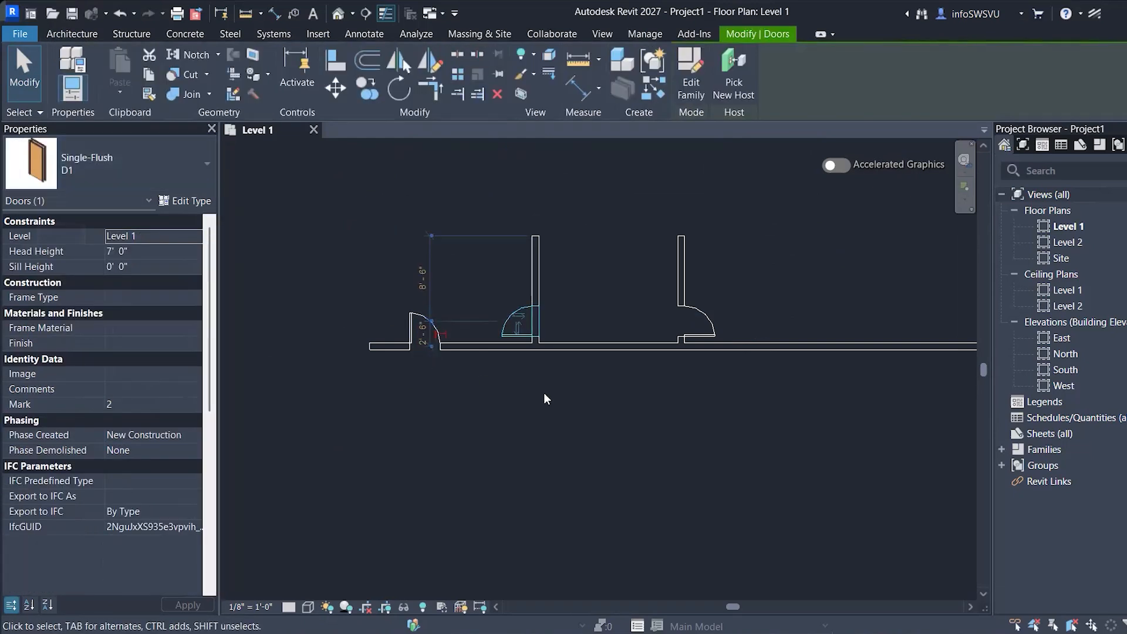
click(544, 392)
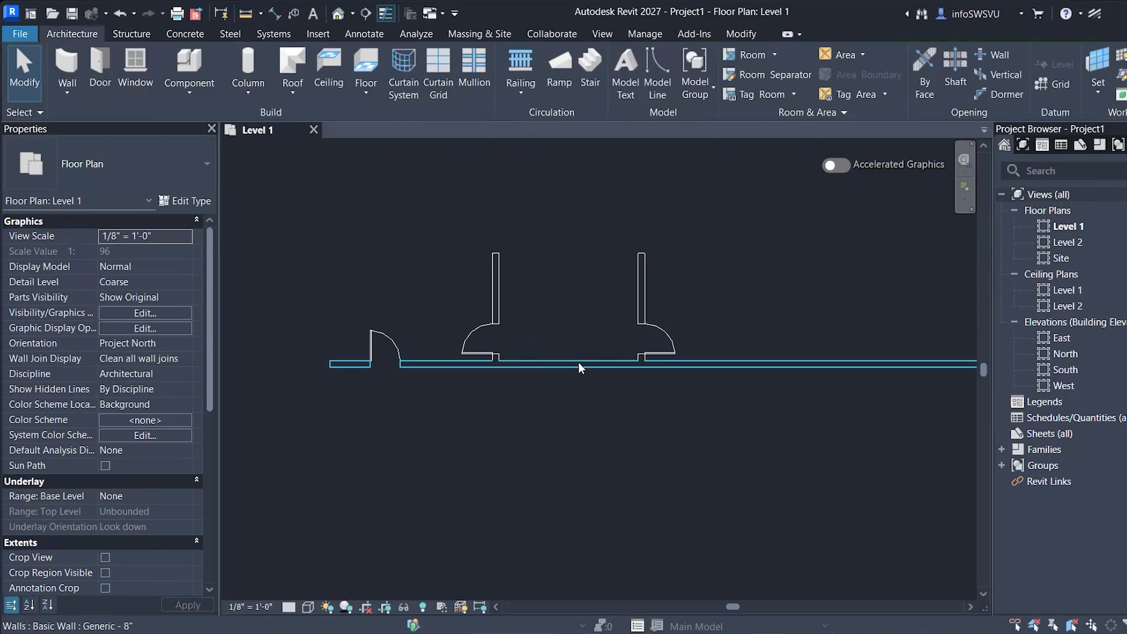
scroll(553, 362, up, 1)
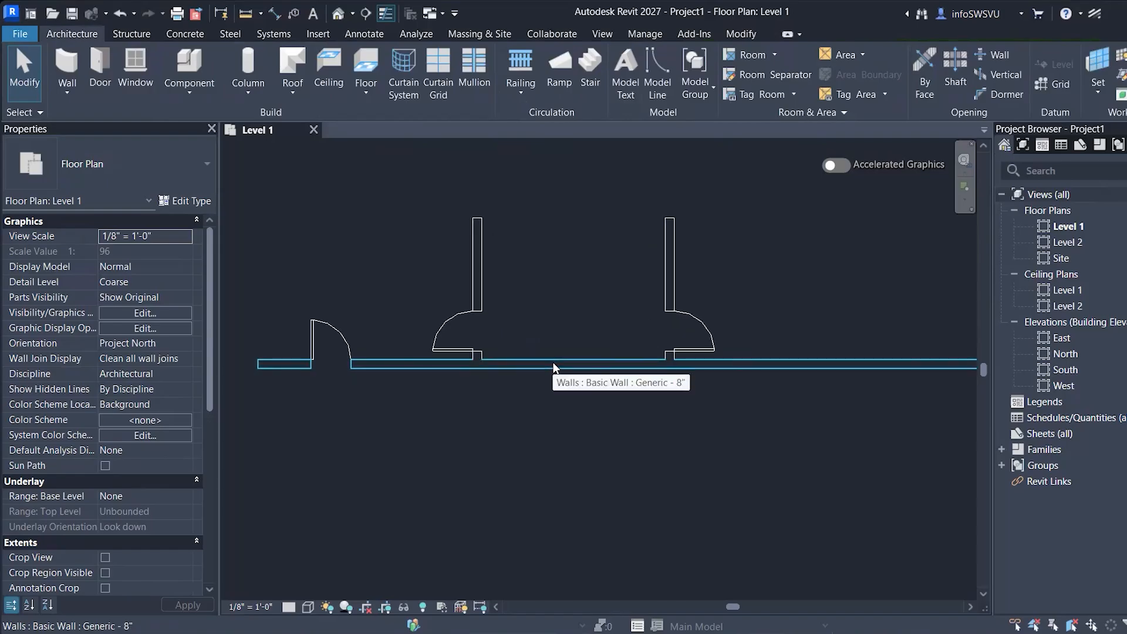
scroll(559, 424, down, 1)
- Duplicate the D1 door type as D and set the new type's width to 42 inches
key(d)
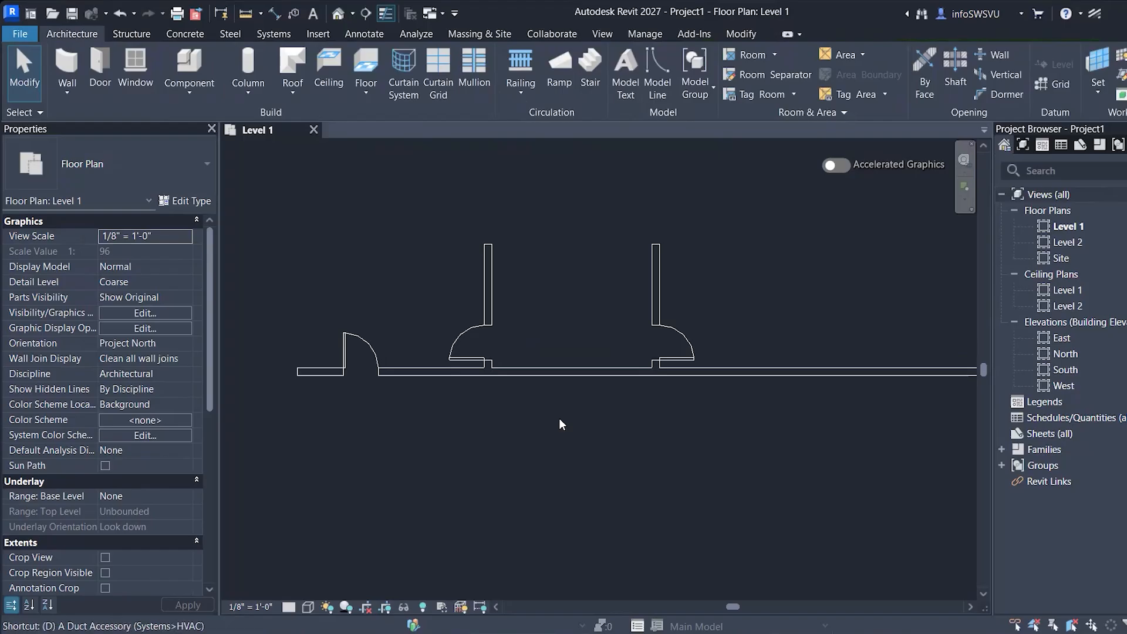
key(r)
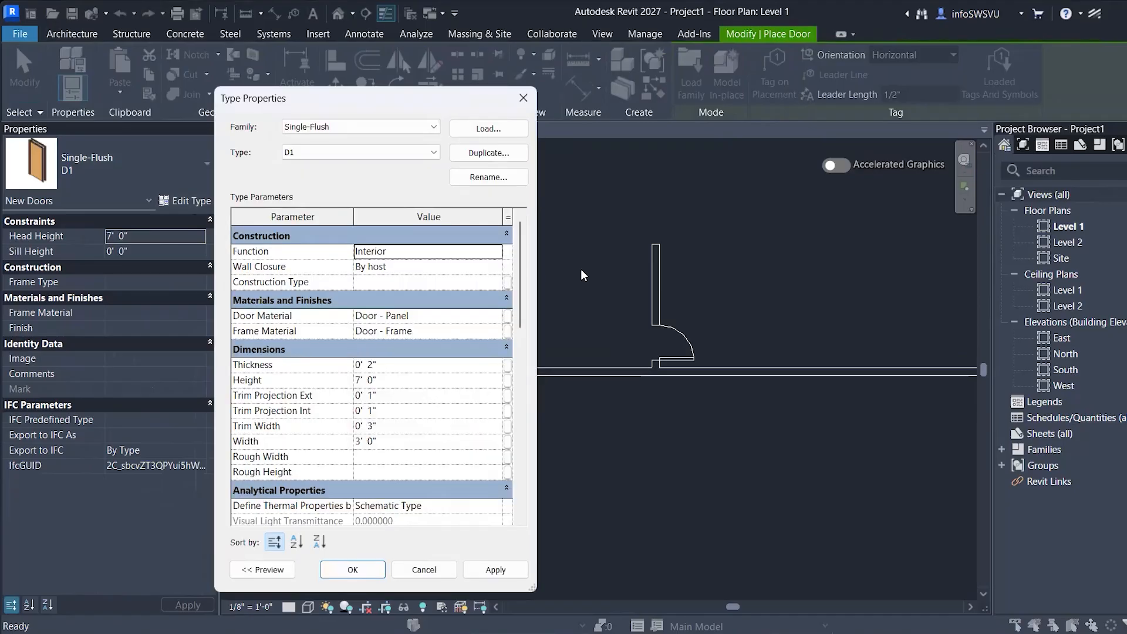
click(489, 154)
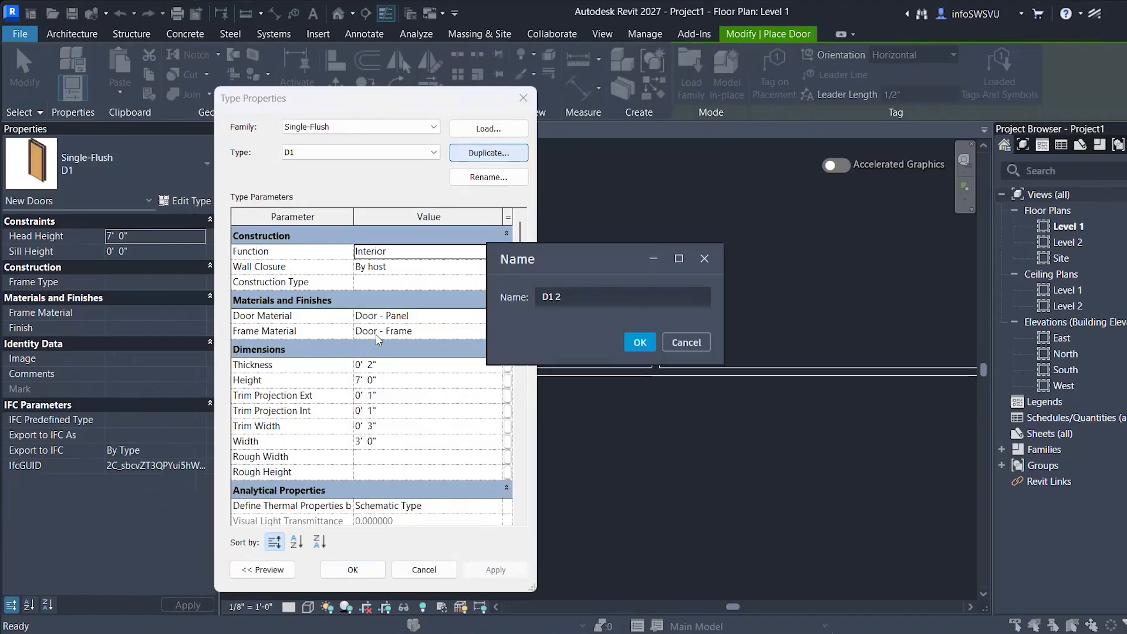
text(D)
key(Return)
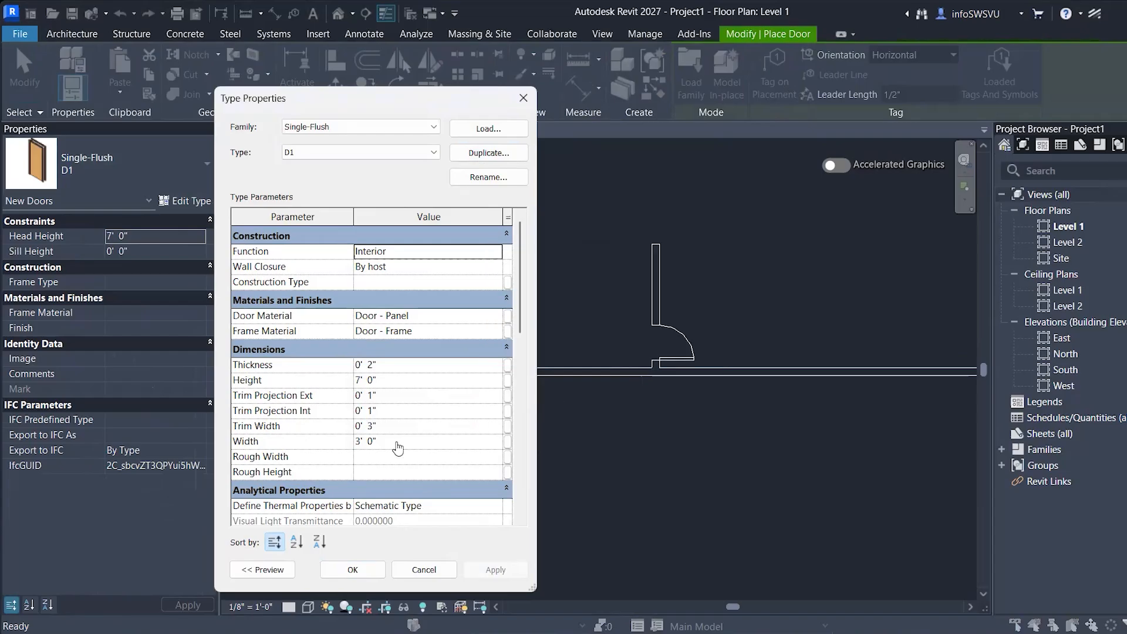
click(397, 441)
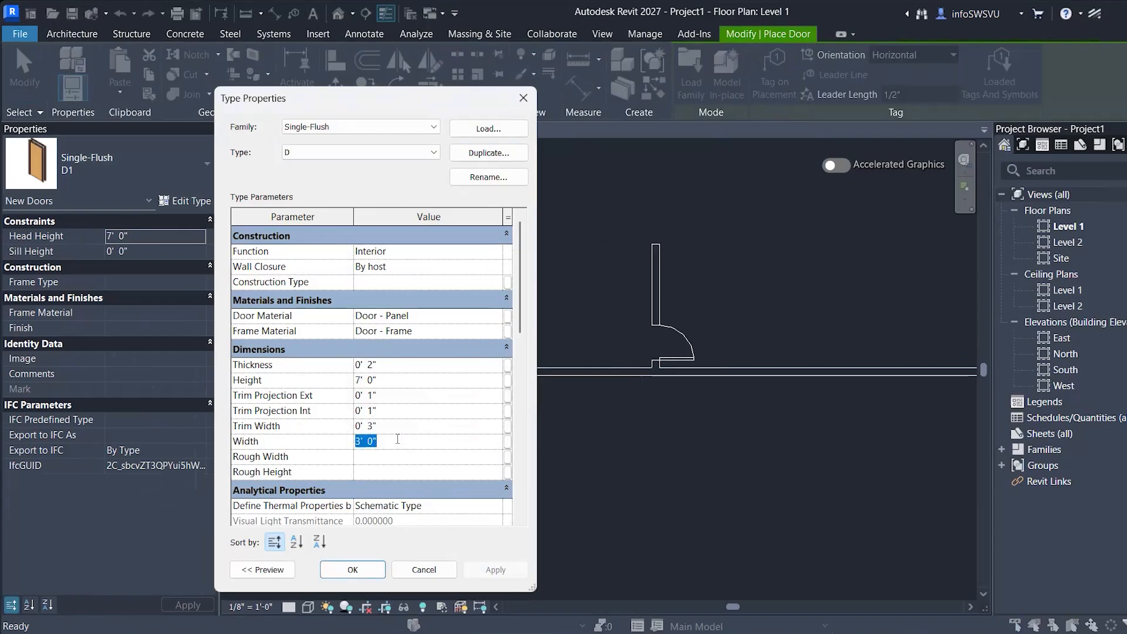
text(42)
key(Return)
click(352, 570)
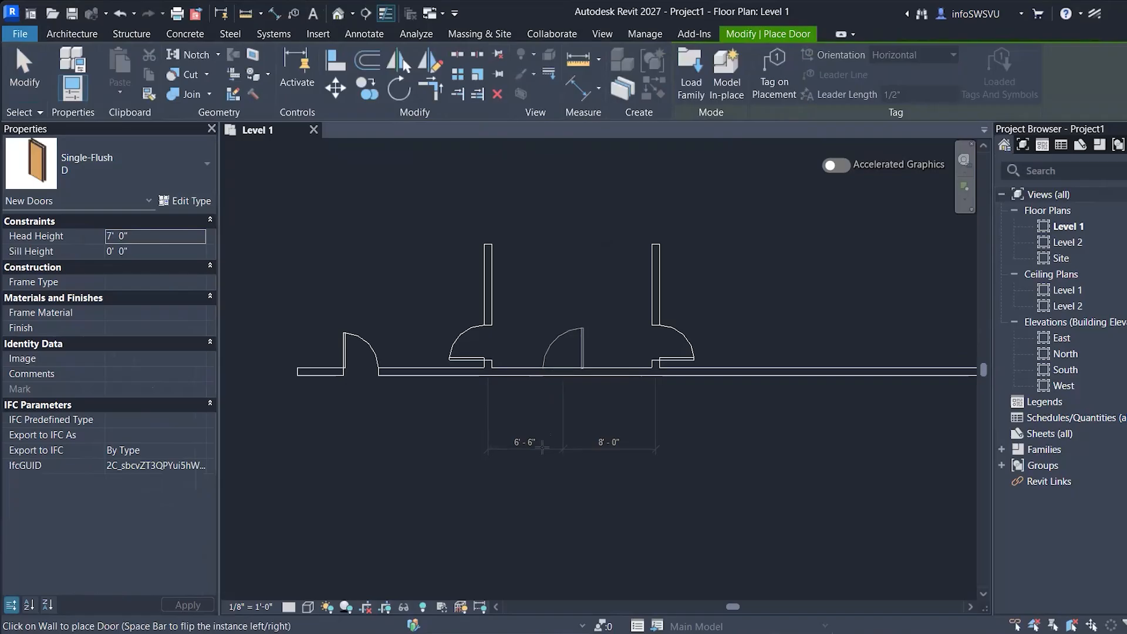
- Place a D door in the horizontal wall between the two vertical walls, about 6'-6" from the left one
click(559, 371)
scroll(506, 377, down, 3)
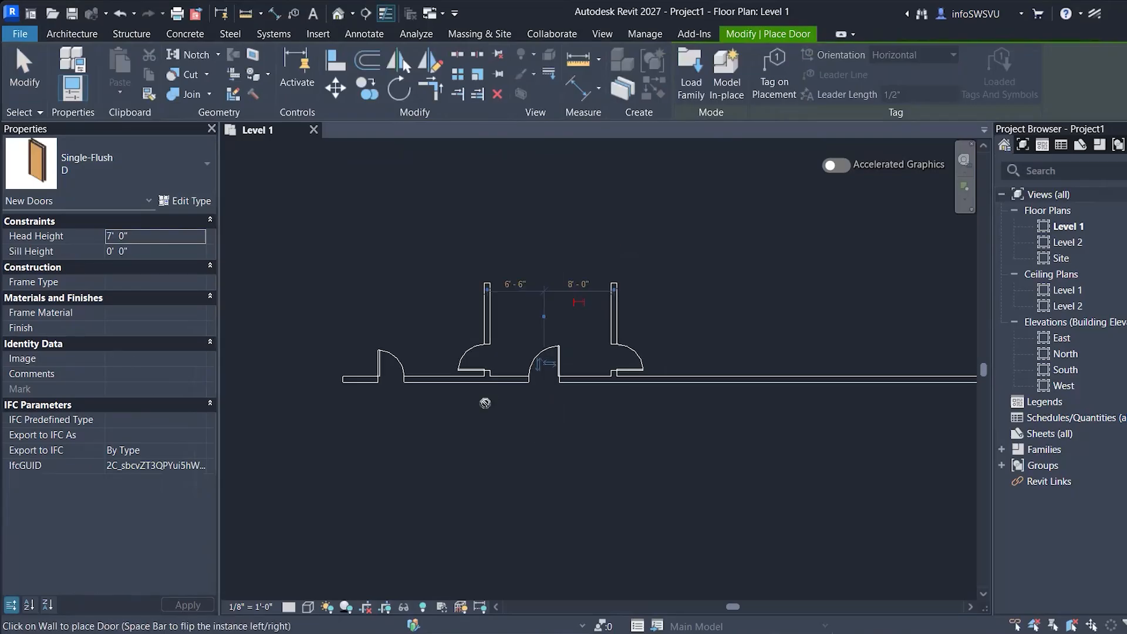
- Place two more D doors along the horizontal wall, 15'-0" apart, with the last one 19'-6" from the wall's right end
click(779, 371)
click(790, 381)
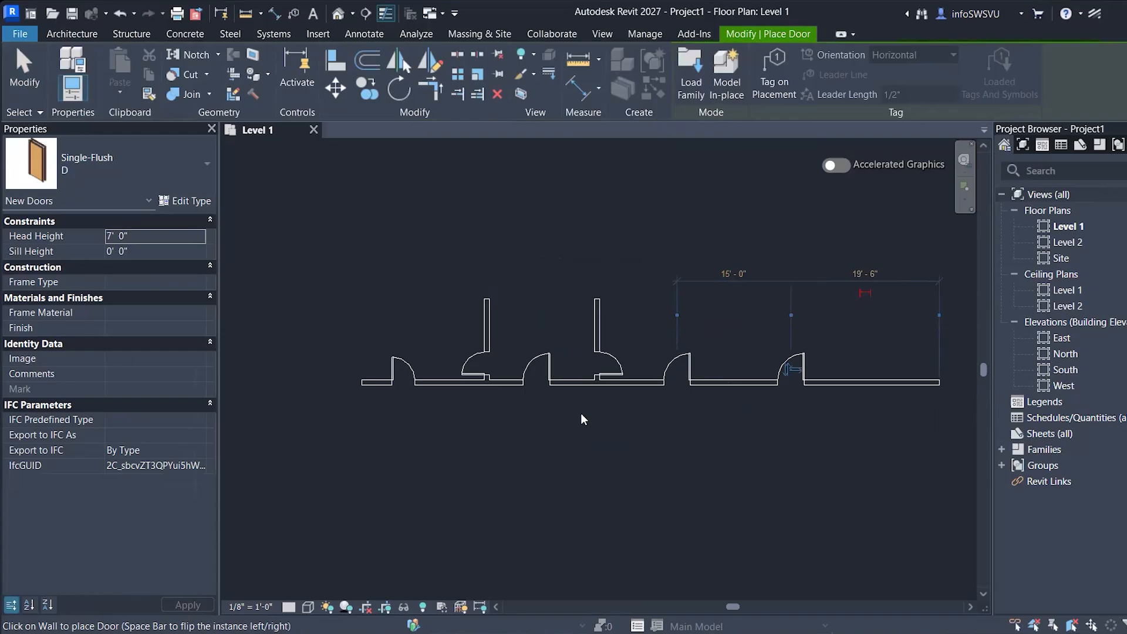
key(Escape)
key(Escape)
scroll(586, 420, down, 1)
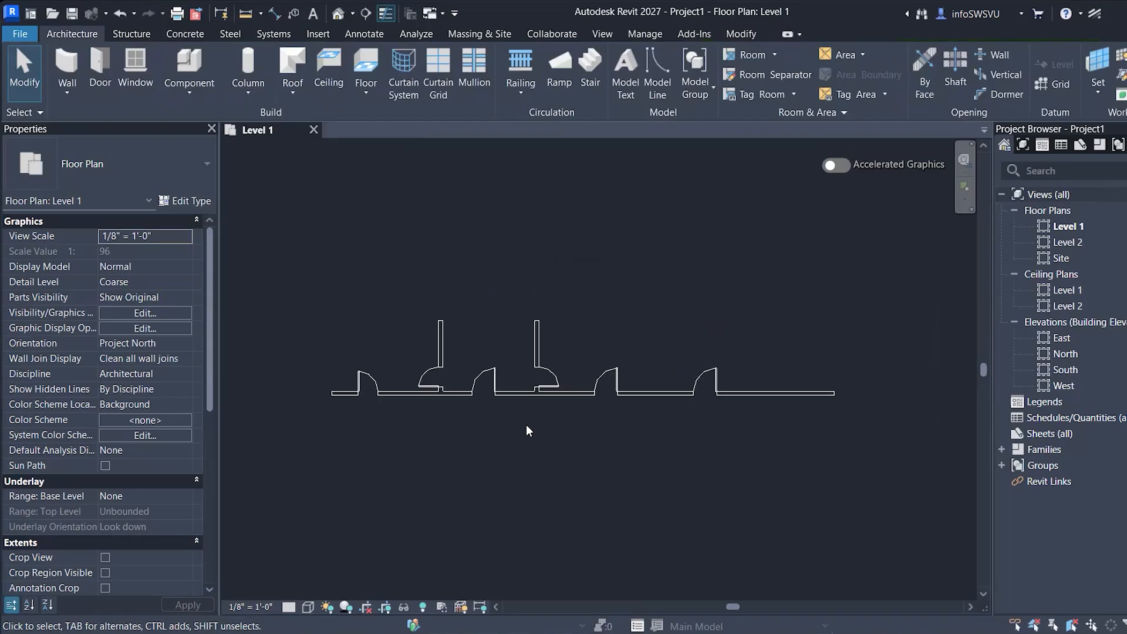
scroll(614, 404, up, 1)
scroll(634, 373, down, 1)
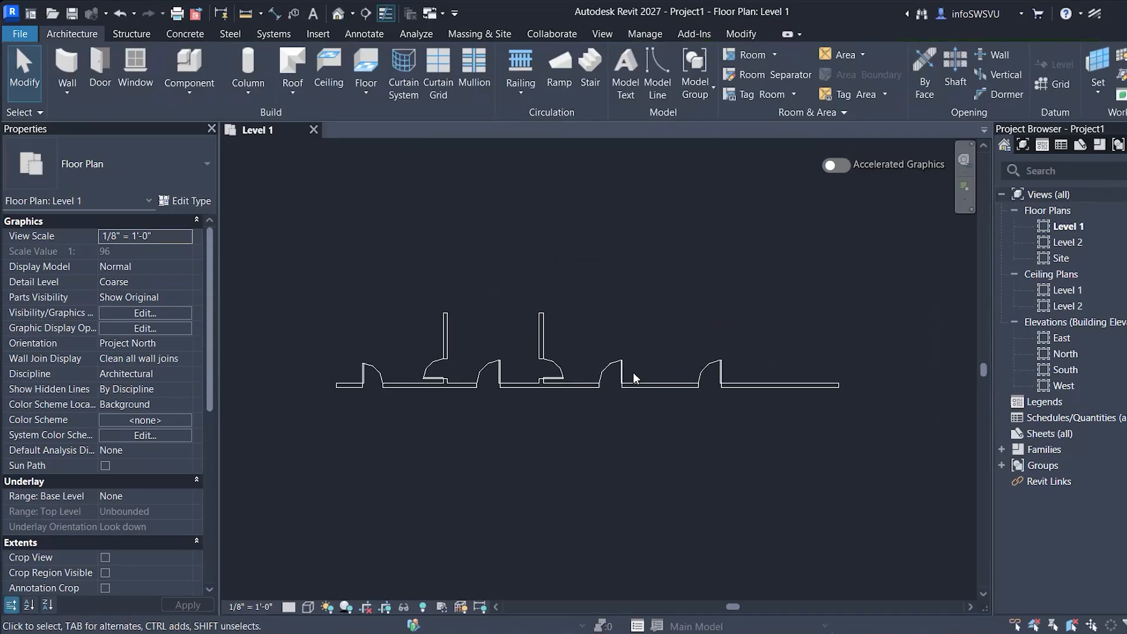
scroll(600, 393, up, 1)
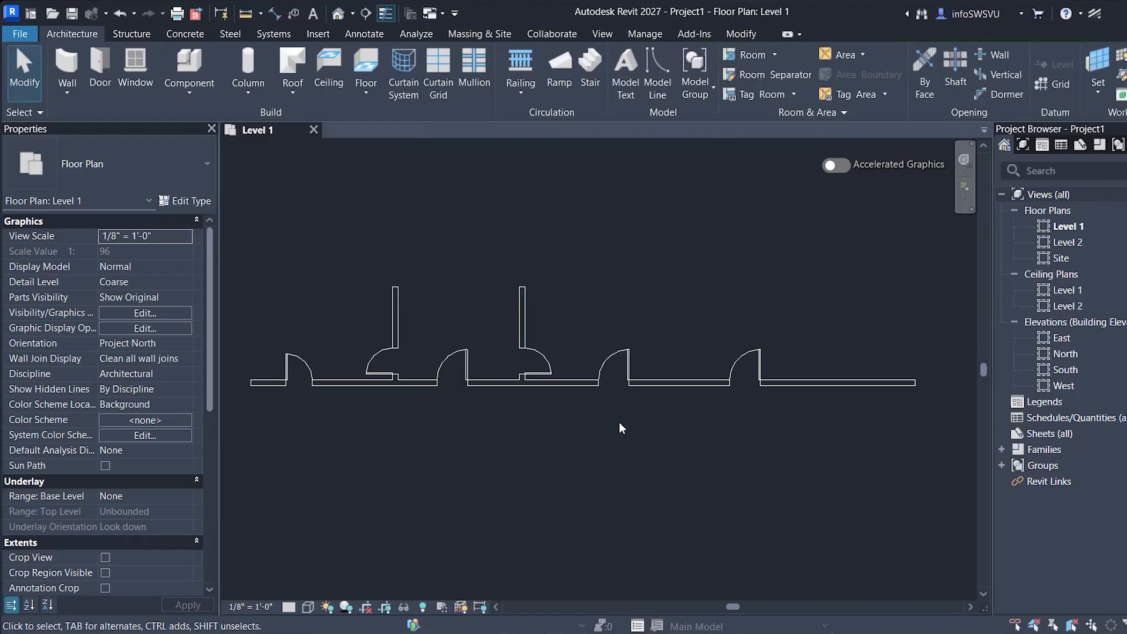
scroll(618, 422, down, 2)
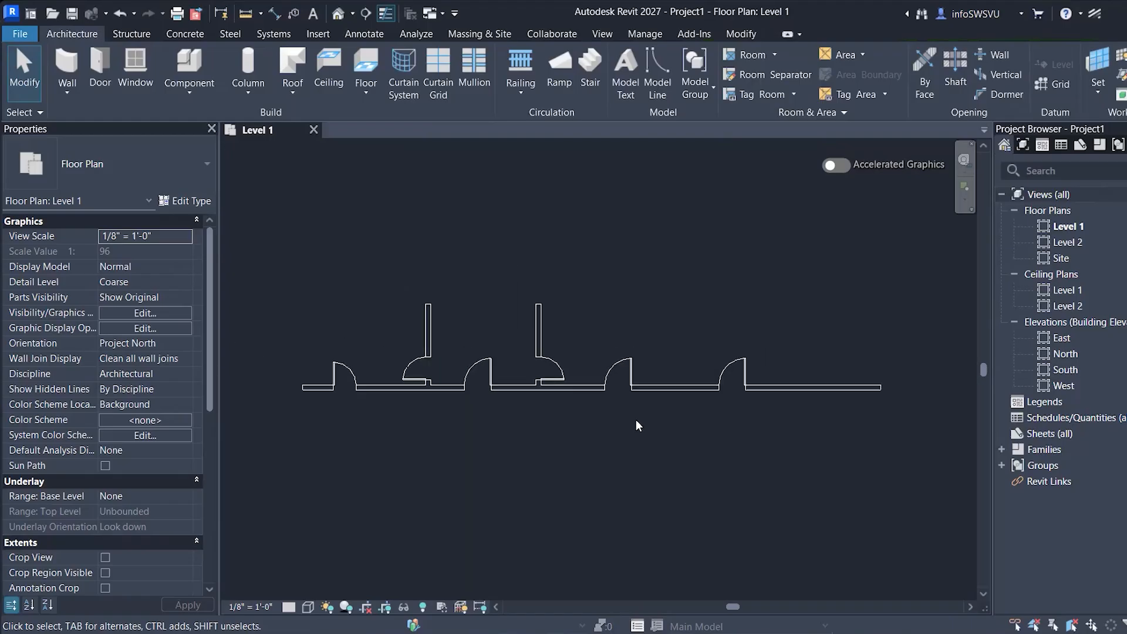
- Inspect the D door type's properties and look in the English-Imperial folder for door families to load
key(d)
key(r)
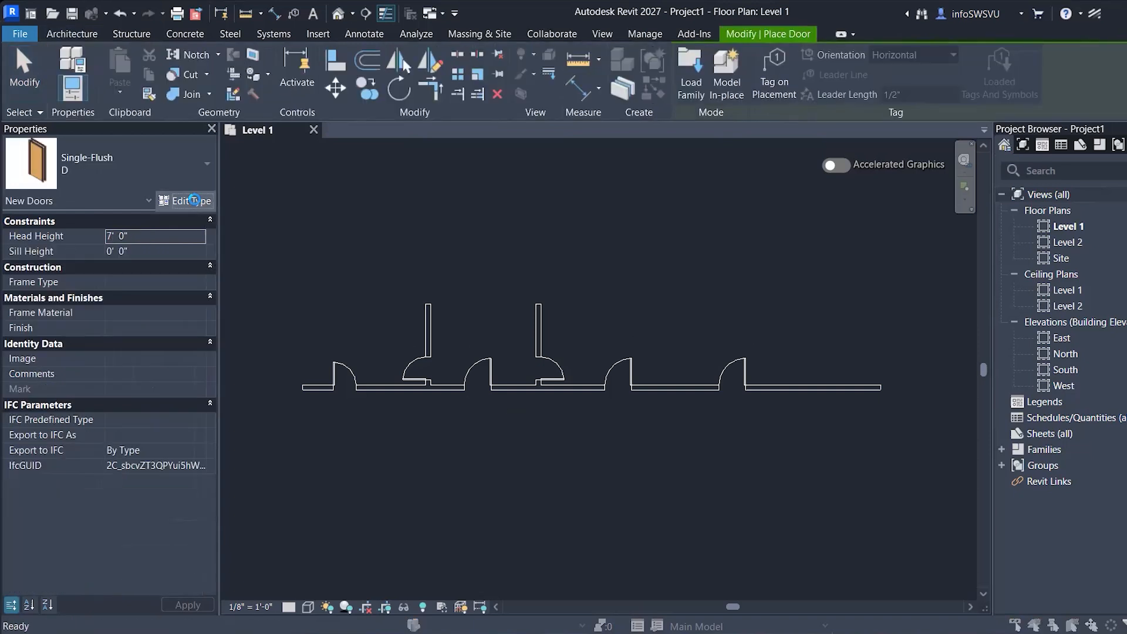
click(203, 205)
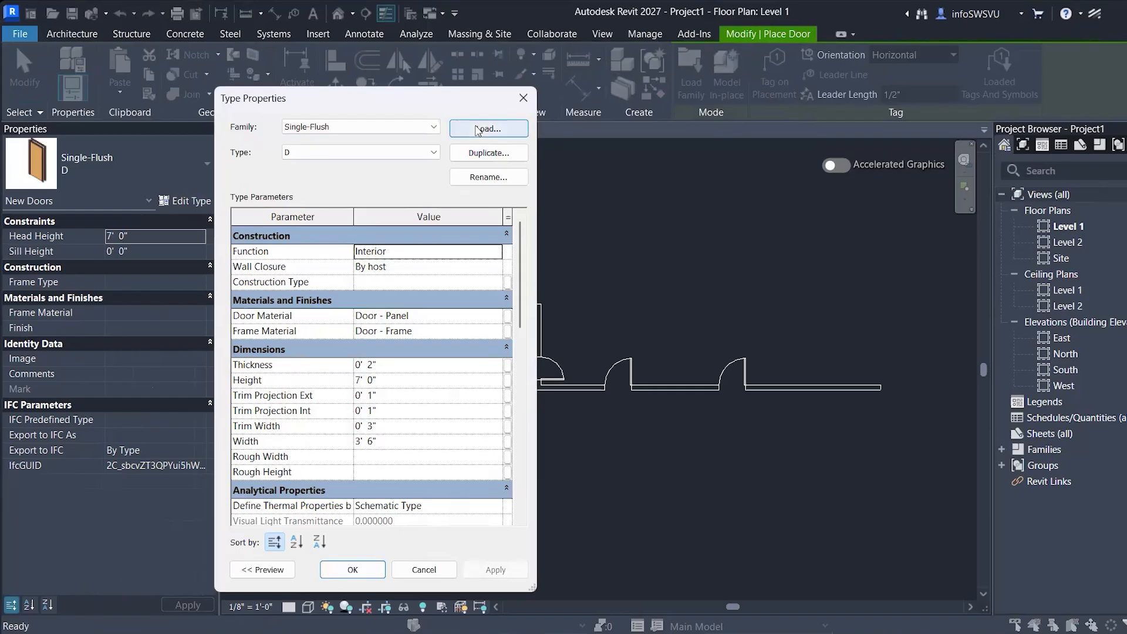
click(492, 133)
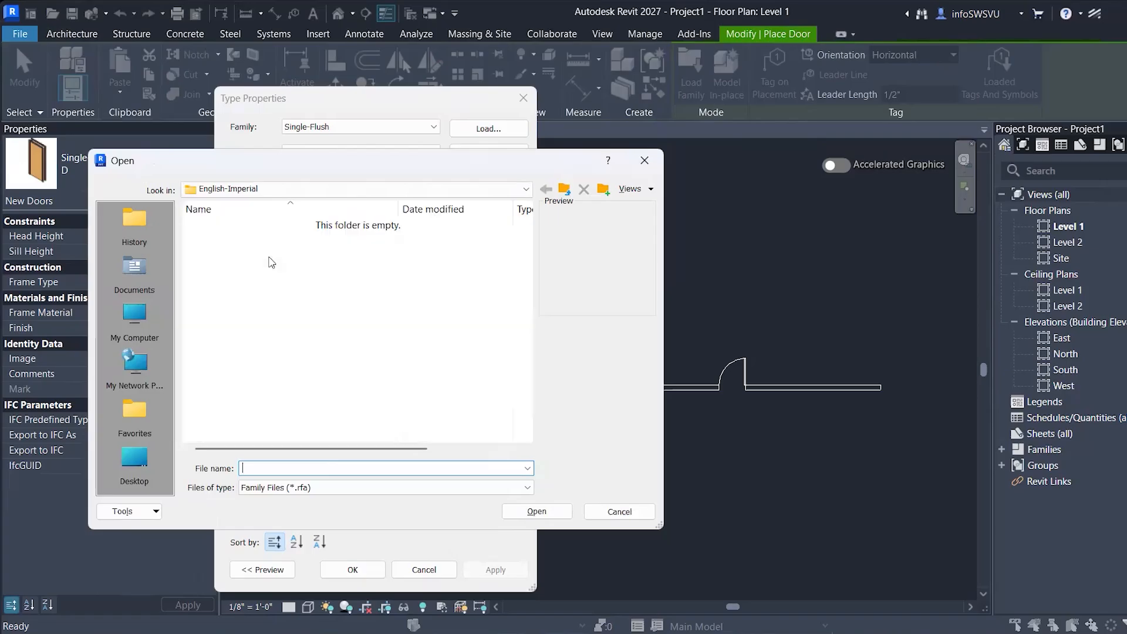
click(644, 161)
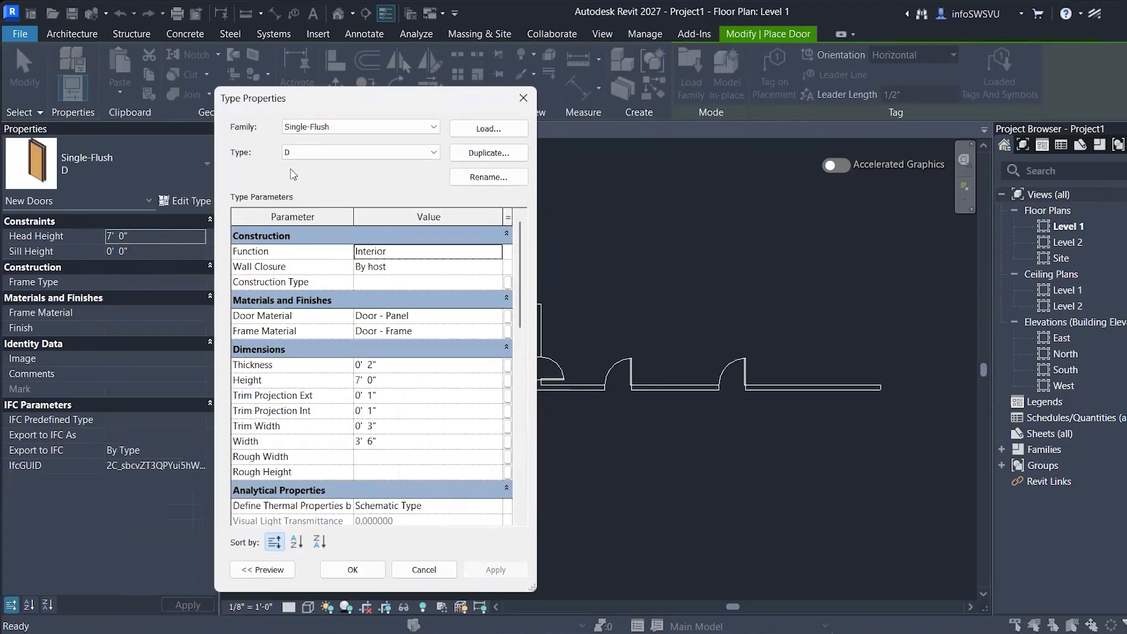
click(522, 100)
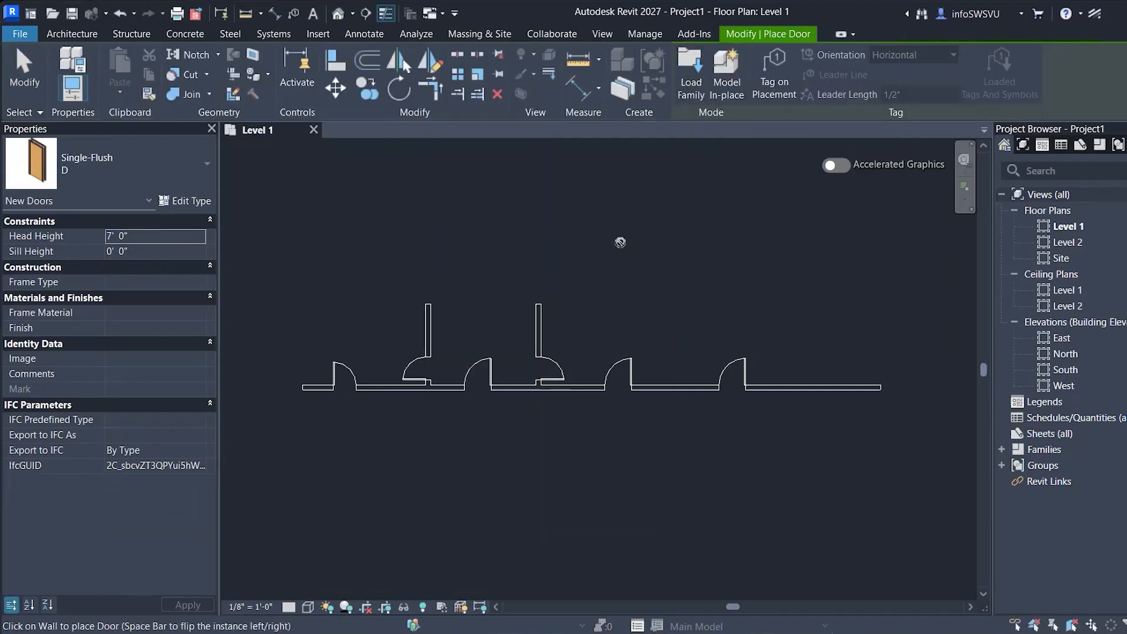
key(Escape)
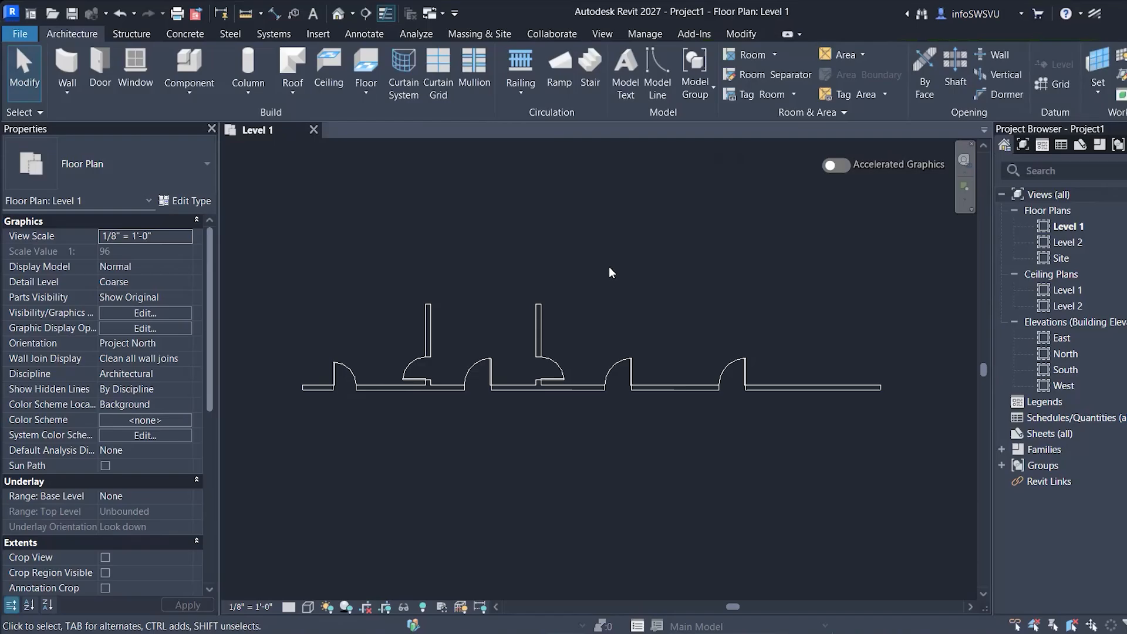
click(317, 34)
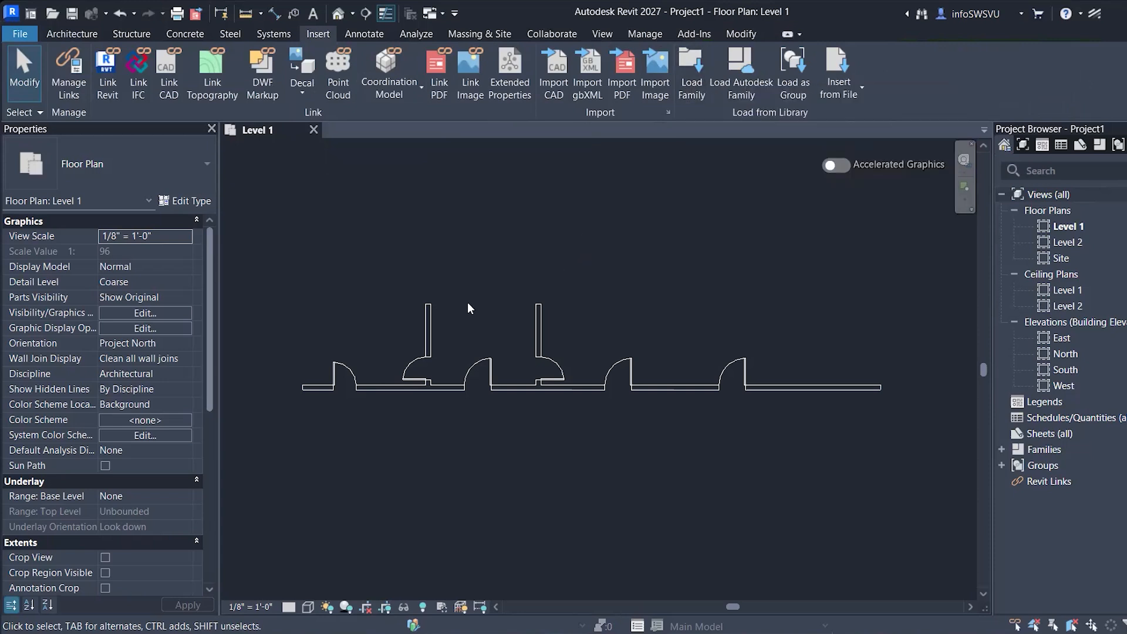
scroll(473, 333, down, 1)
scroll(585, 256, up, 1)
scroll(585, 260, down, 2)
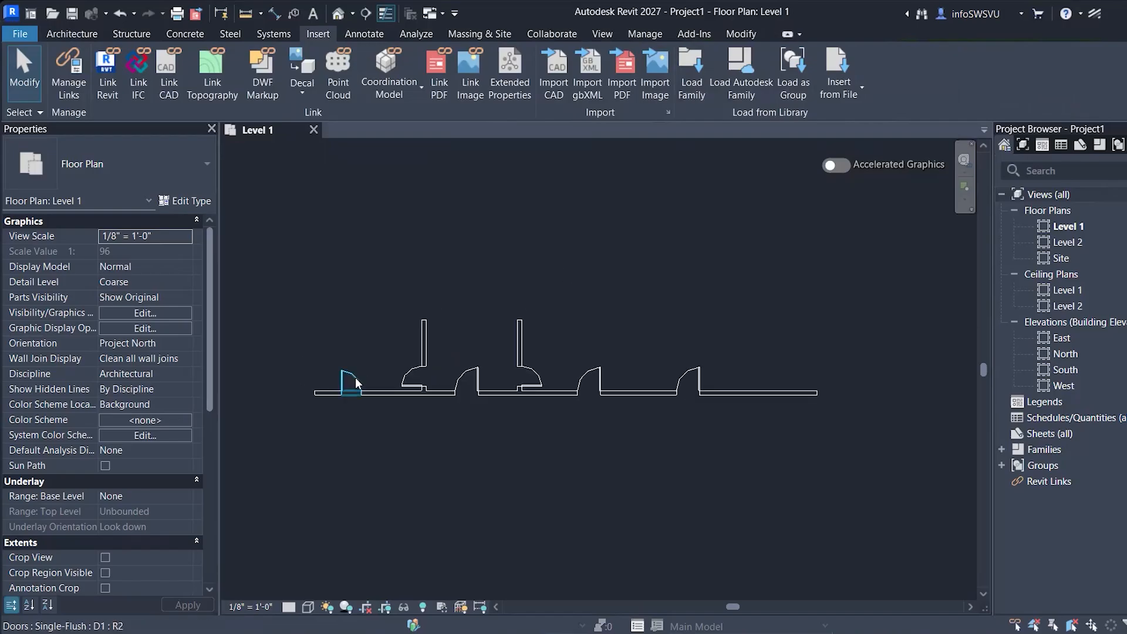
scroll(355, 378, up, 1)
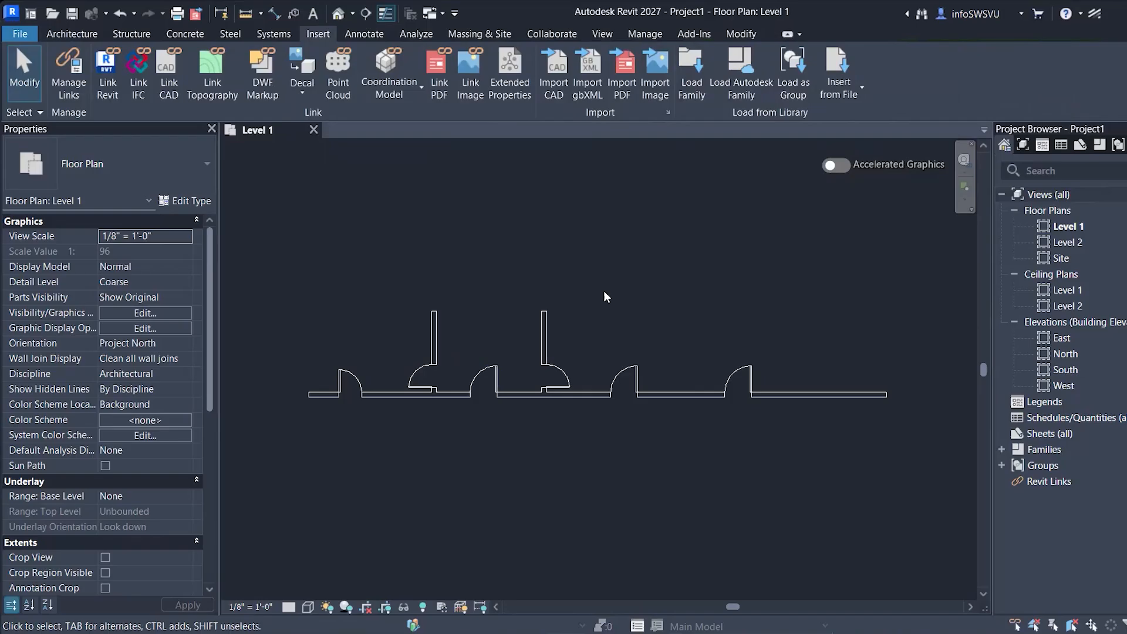
scroll(603, 291, down, 1)
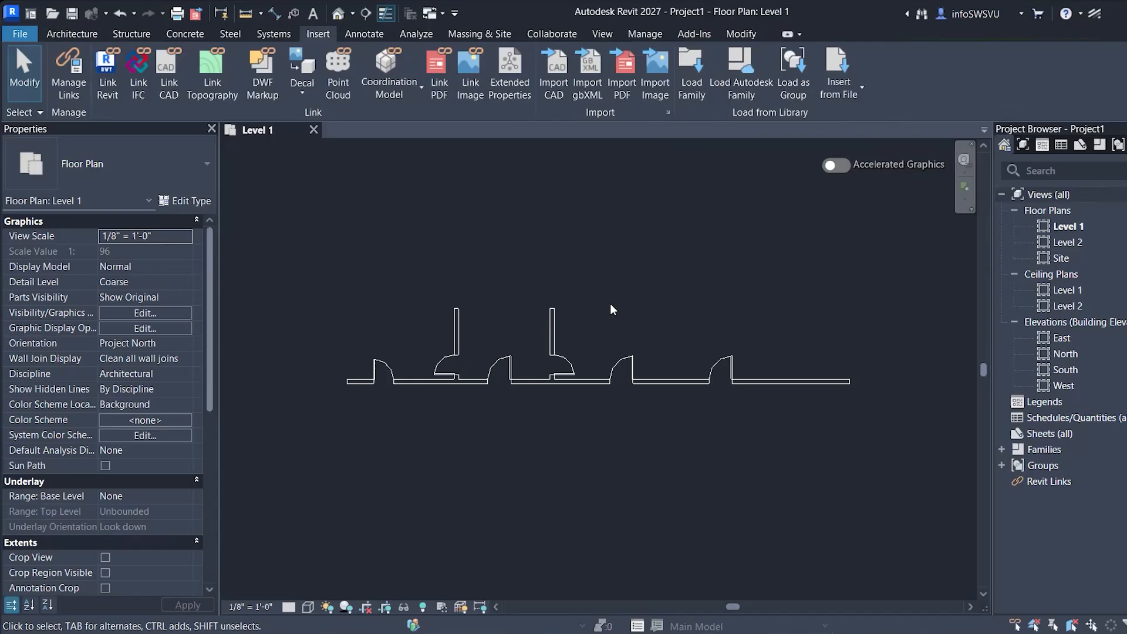
- Create a similar D door from an existing one and place it 9'-9" from both the last door and the wall's right end
click(630, 359)
key(c)
key(s)
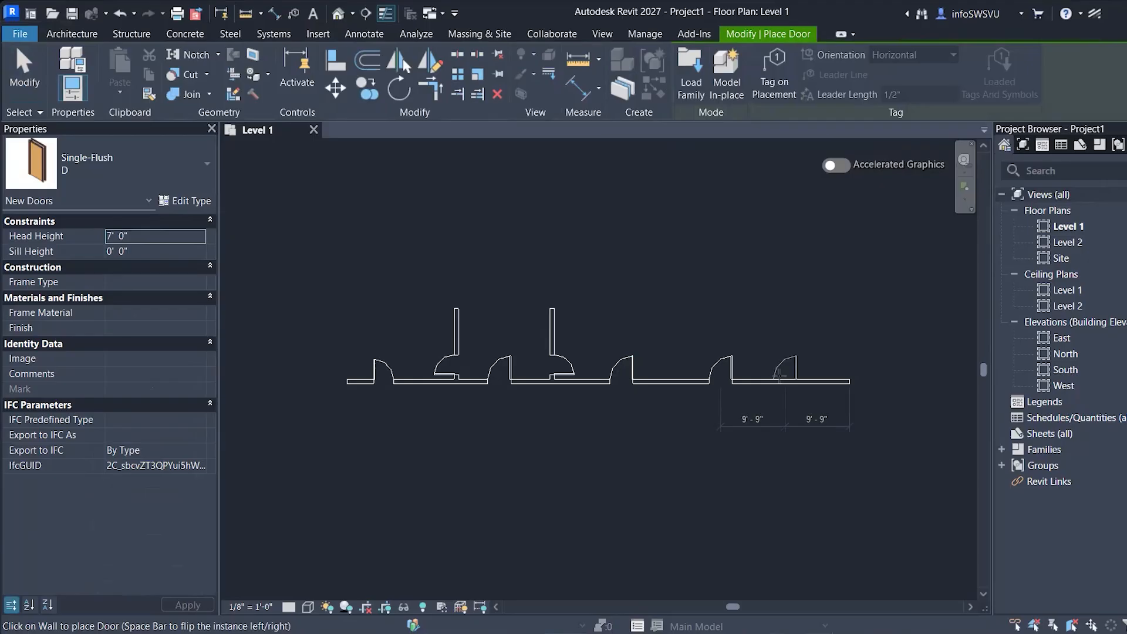
click(779, 374)
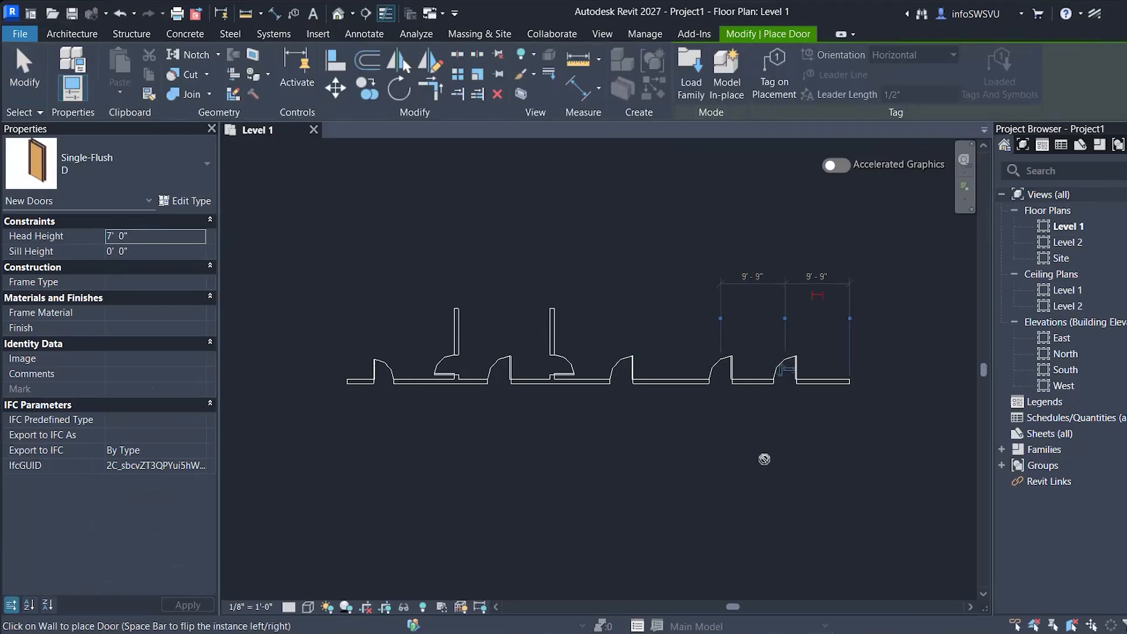
key(Escape)
key(Escape)
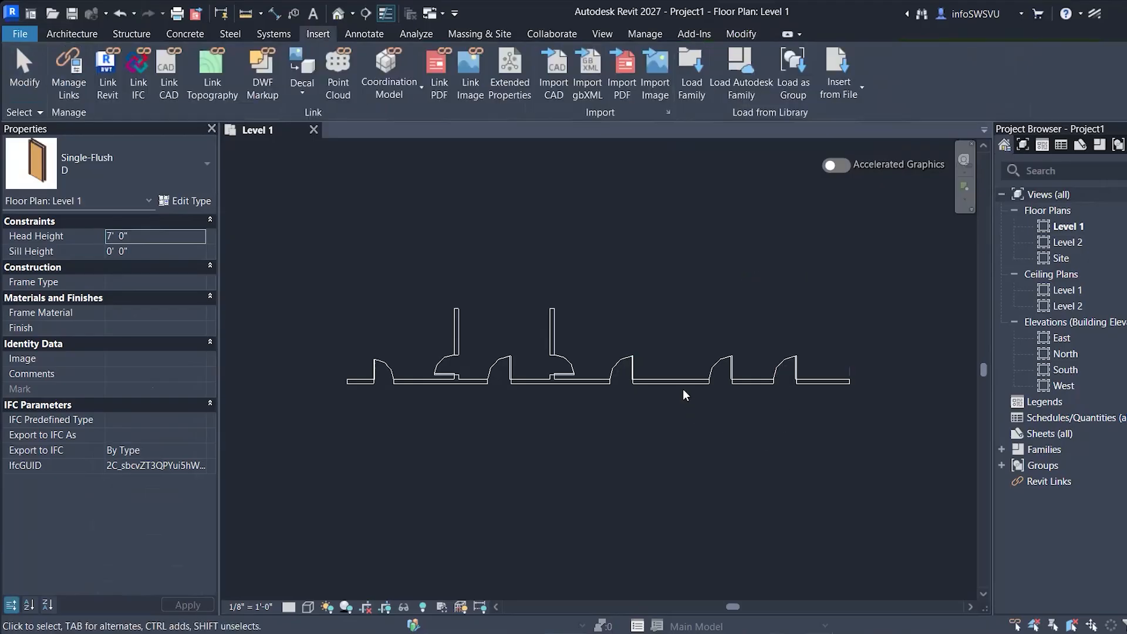
- Draw a second horizontal wall 76'-0" long below the first, aligned with both of its ends
click(663, 432)
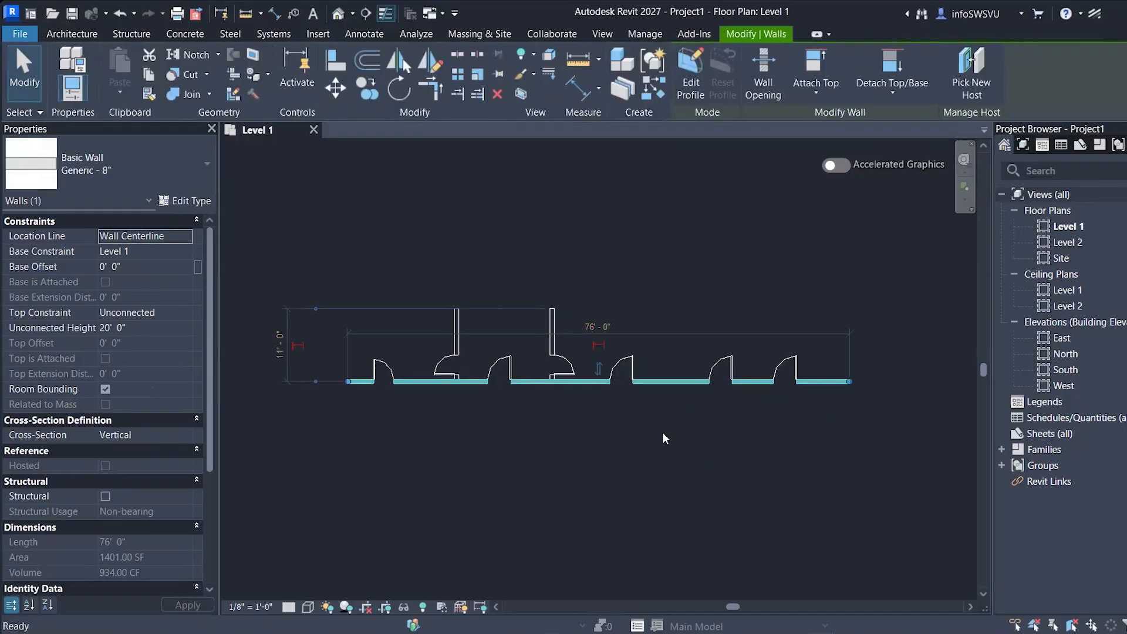
key(w)
key(a)
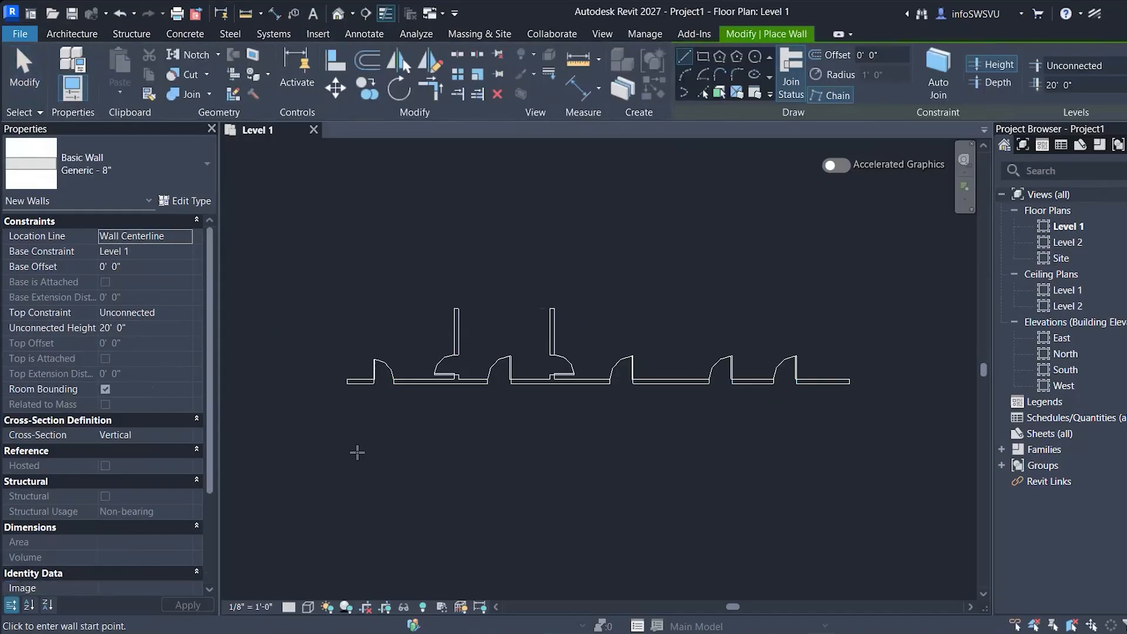
click(347, 456)
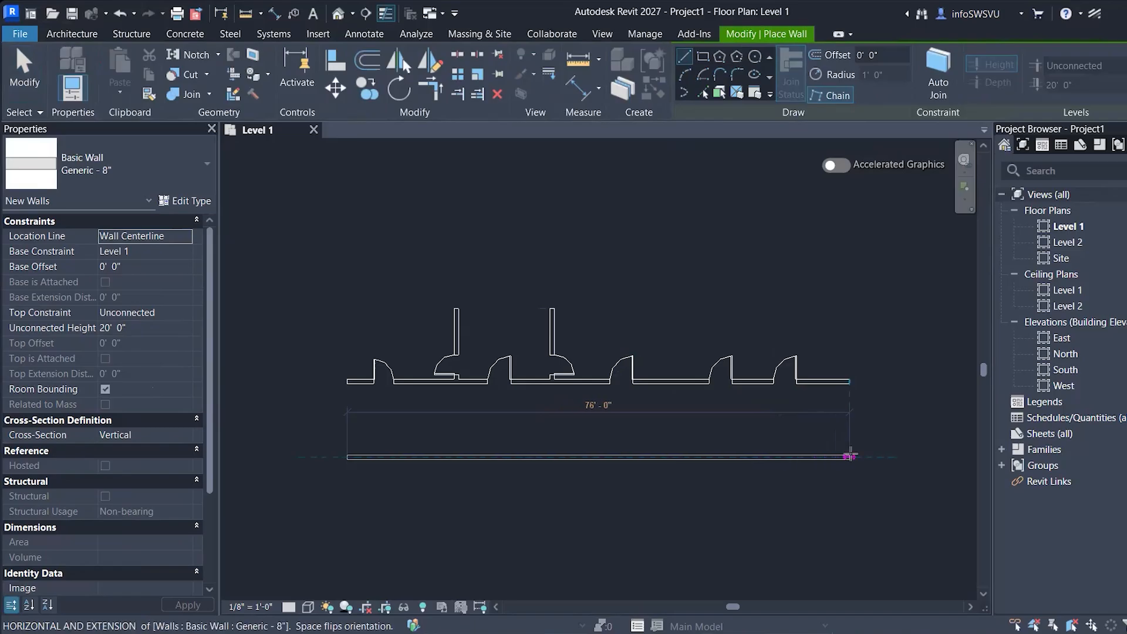
click(851, 457)
key(Escape)
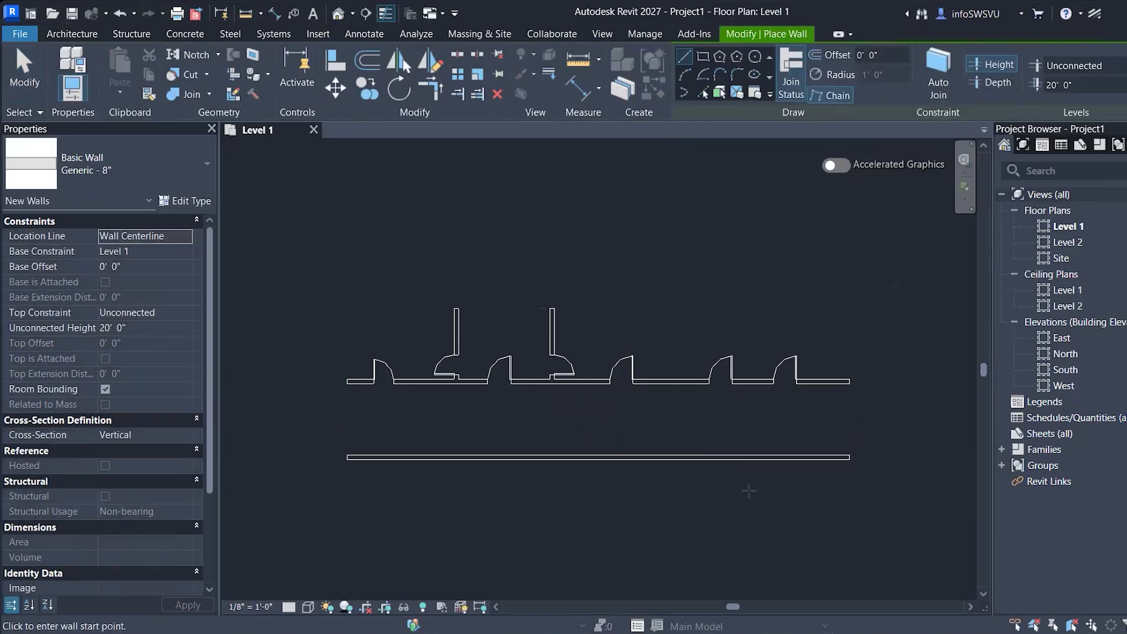
key(Escape)
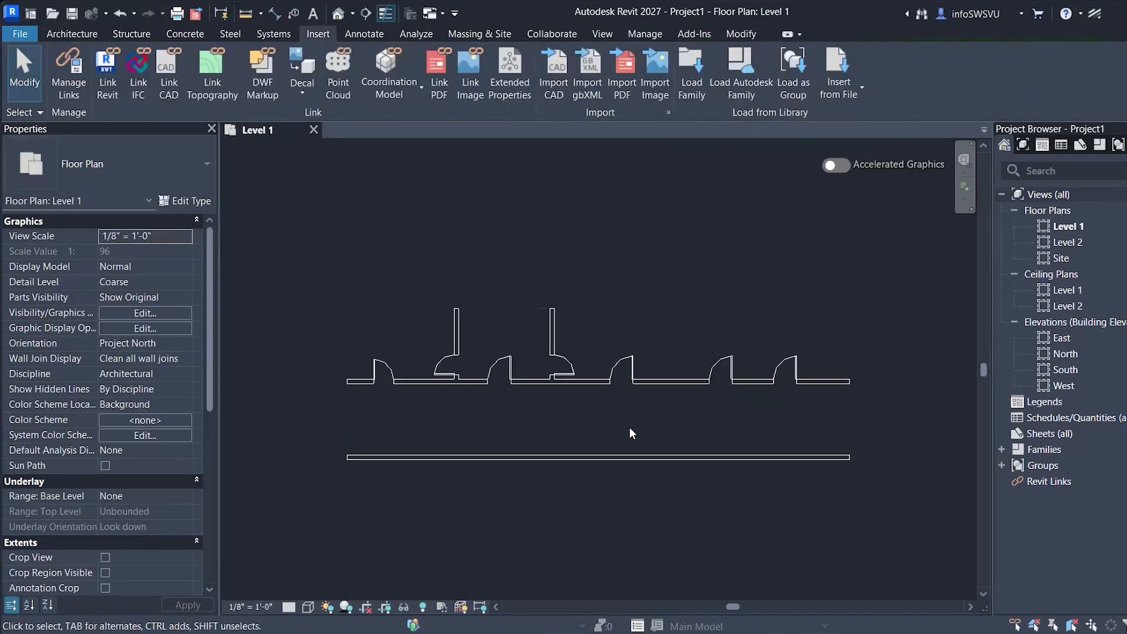
scroll(631, 433, down, 1)
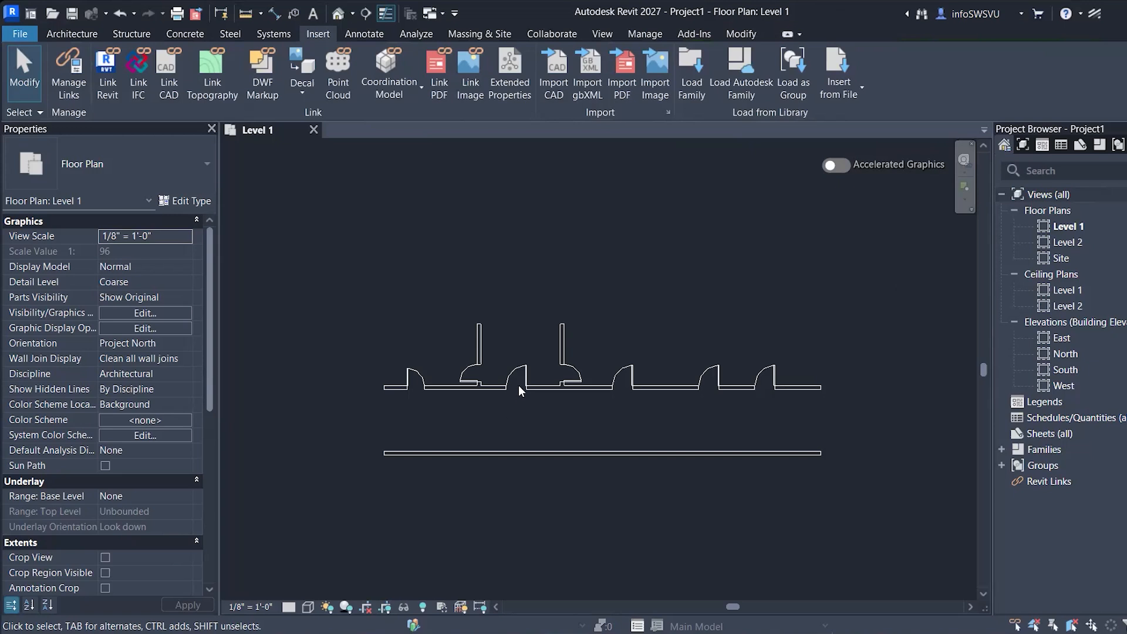
key(d)
key(r)
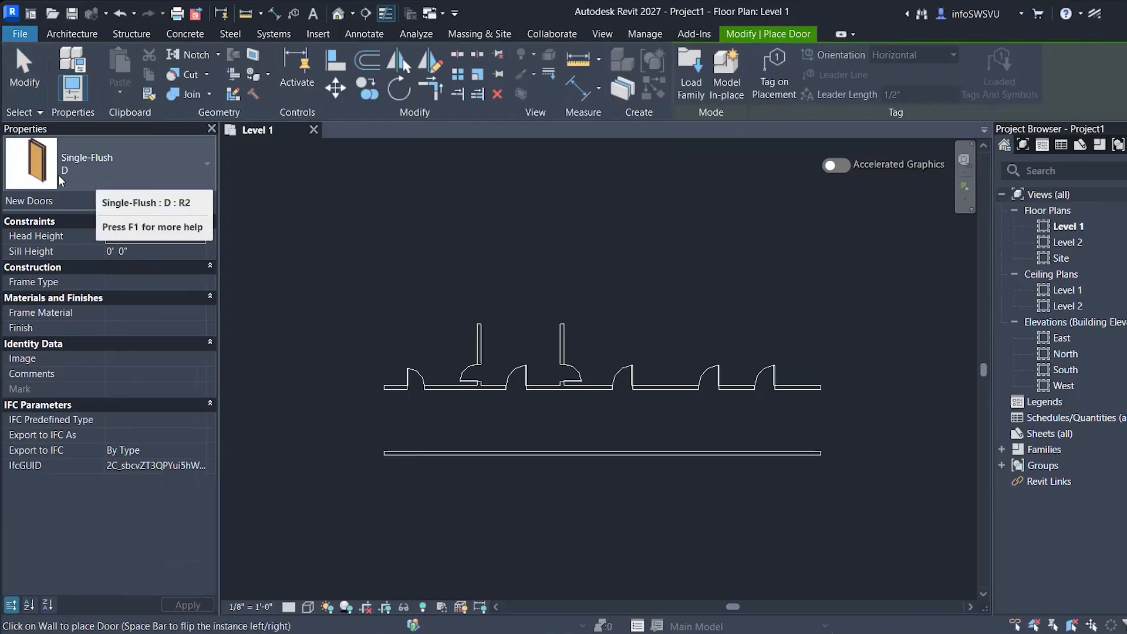
key(Escape)
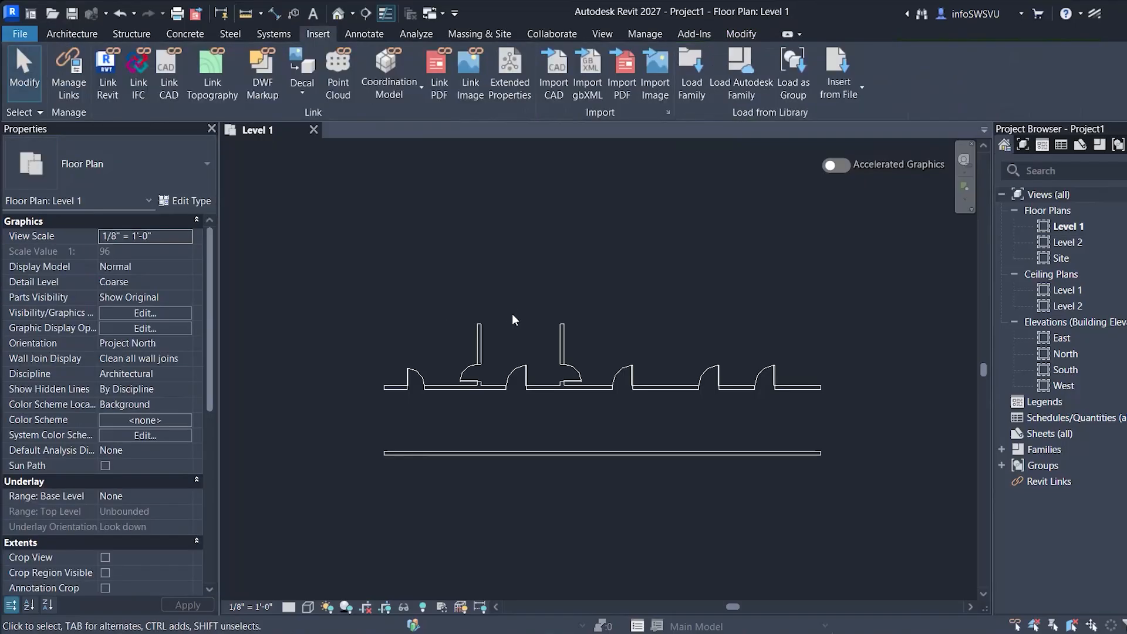
- Create similar doors from an existing D1 door and place three in the lower wall, the first 15'-0" from its left end and the third swinging downward
click(468, 374)
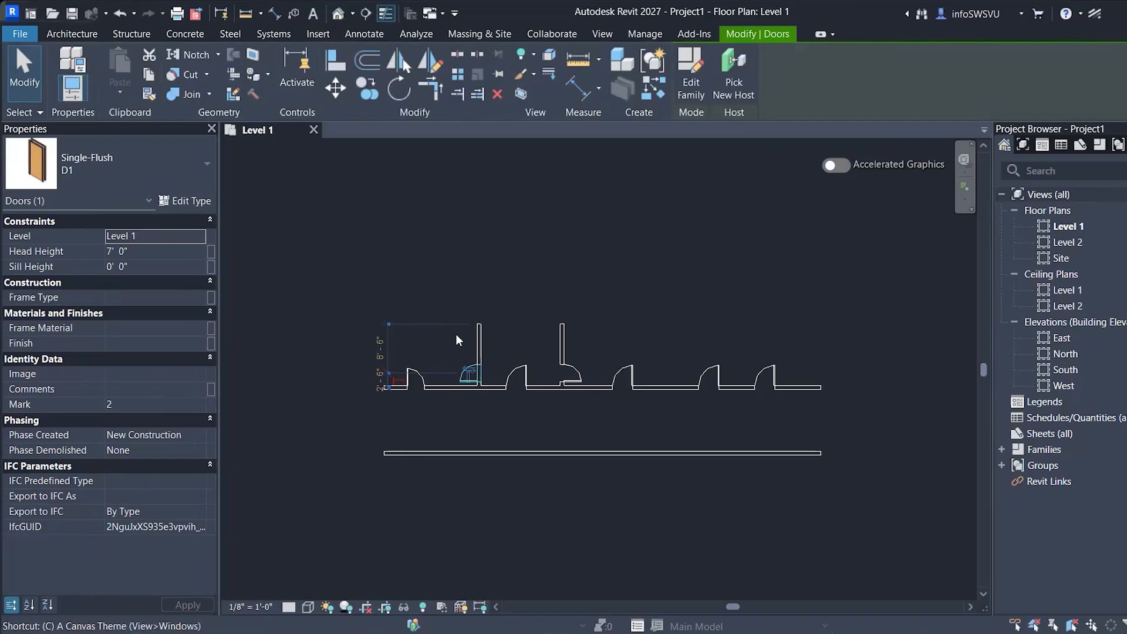
key(s)
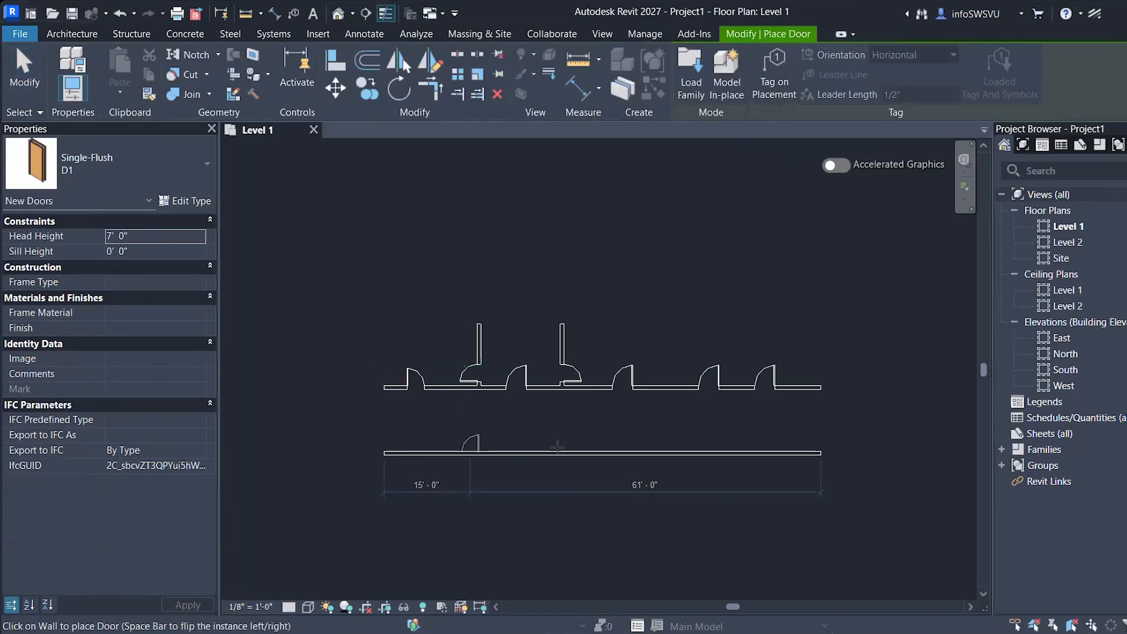
click(557, 447)
key(Escape)
key(Escape)
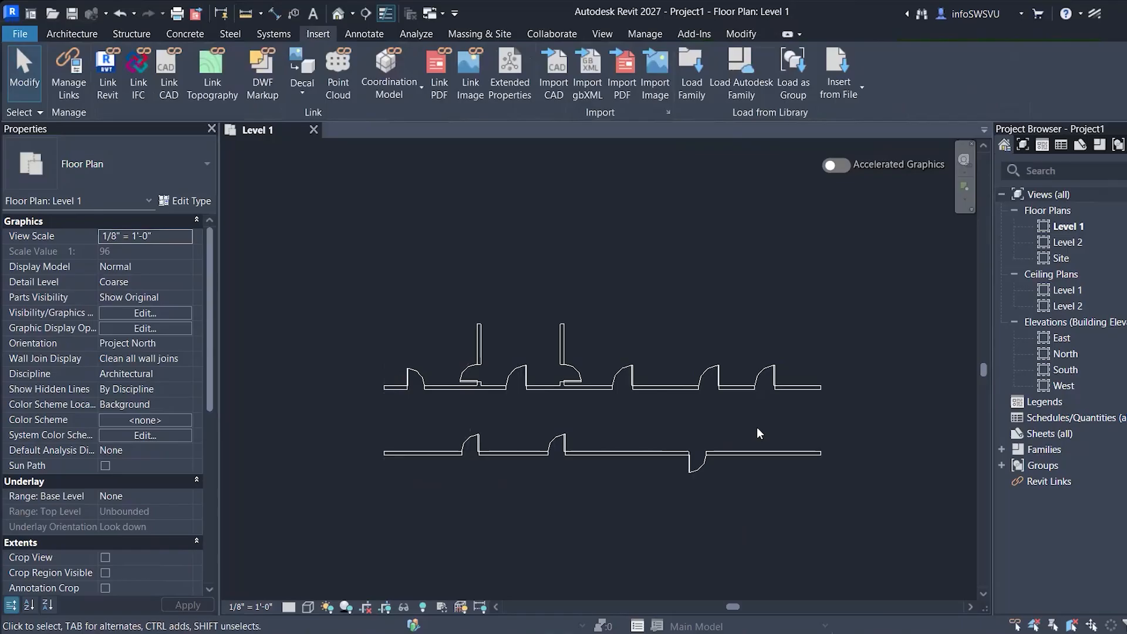
scroll(757, 433, up, 2)
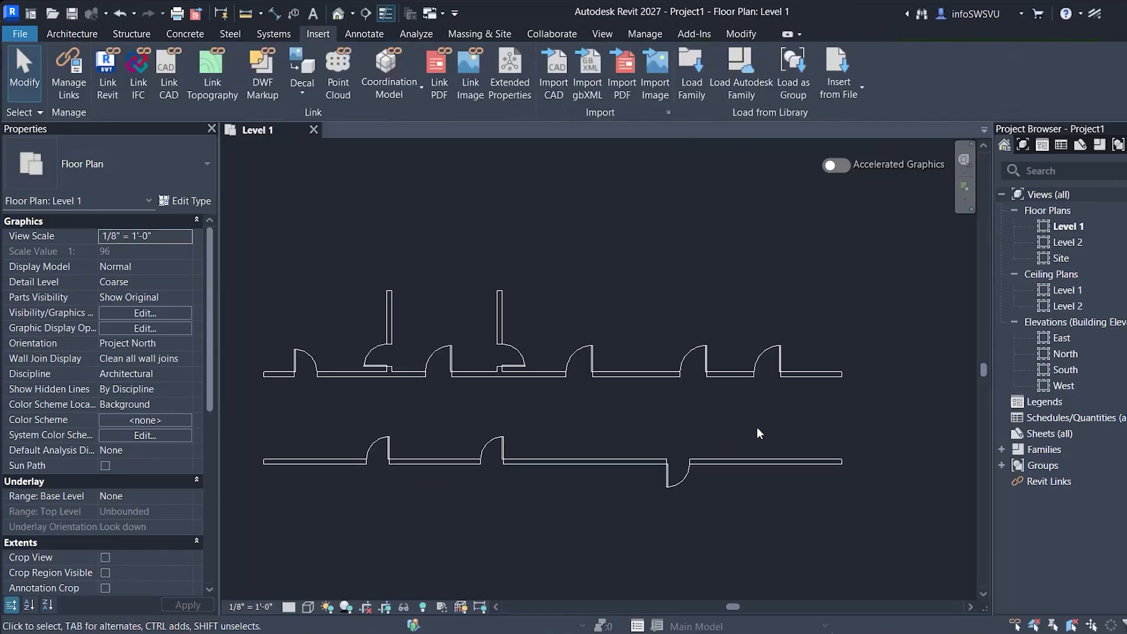
scroll(758, 428, down, 1)
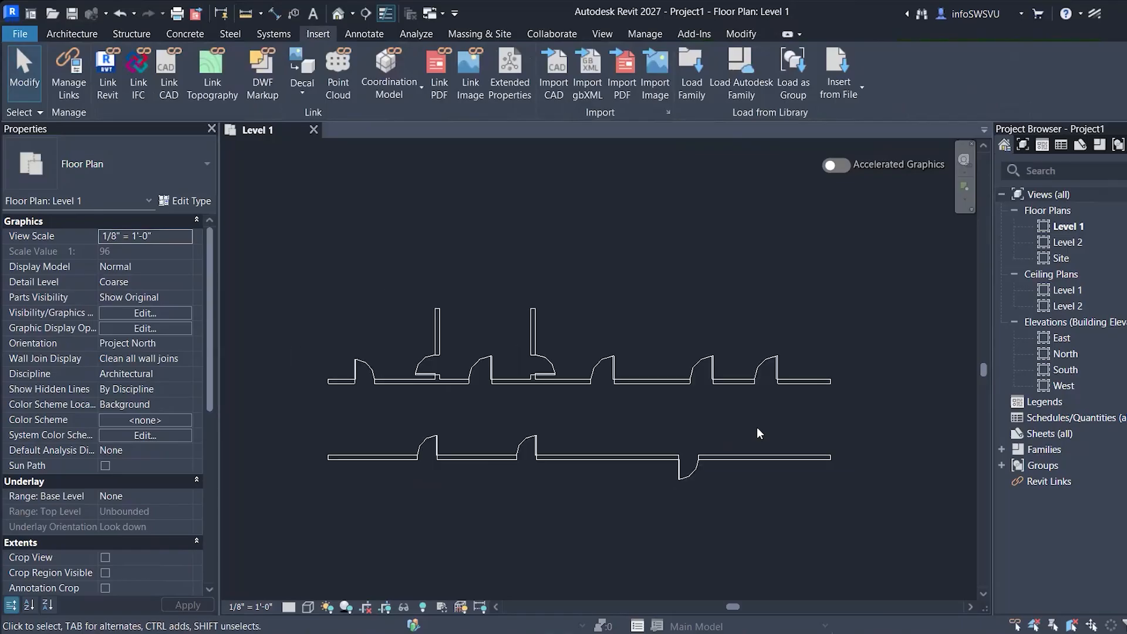
- Select all instances of the D door type in the plan, and clear the selection
click(488, 361)
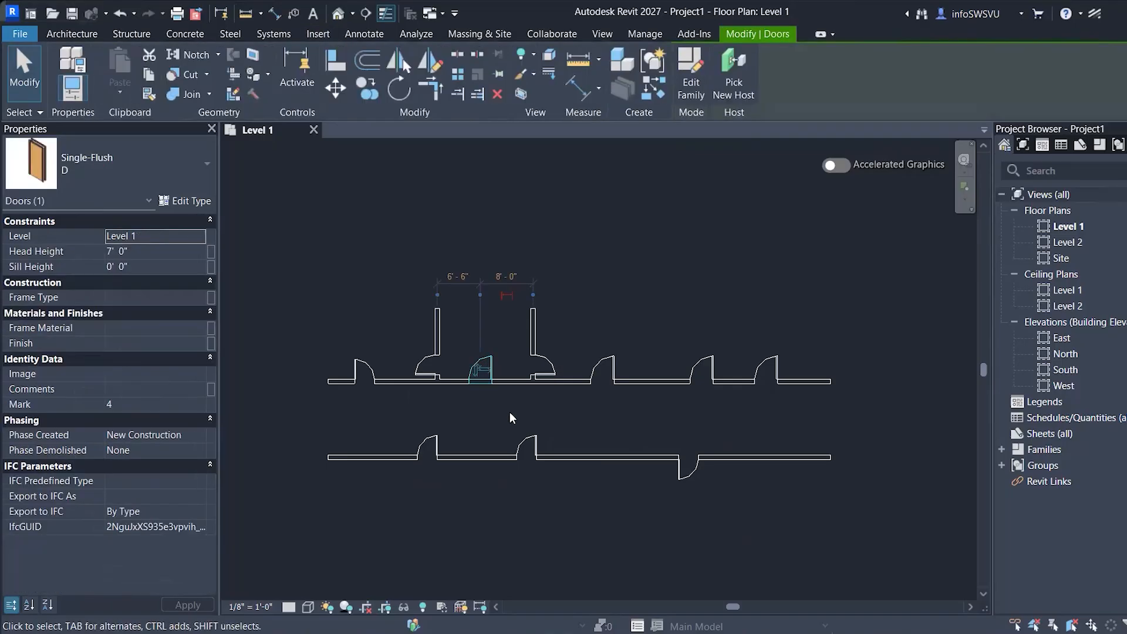
key(s)
key(a)
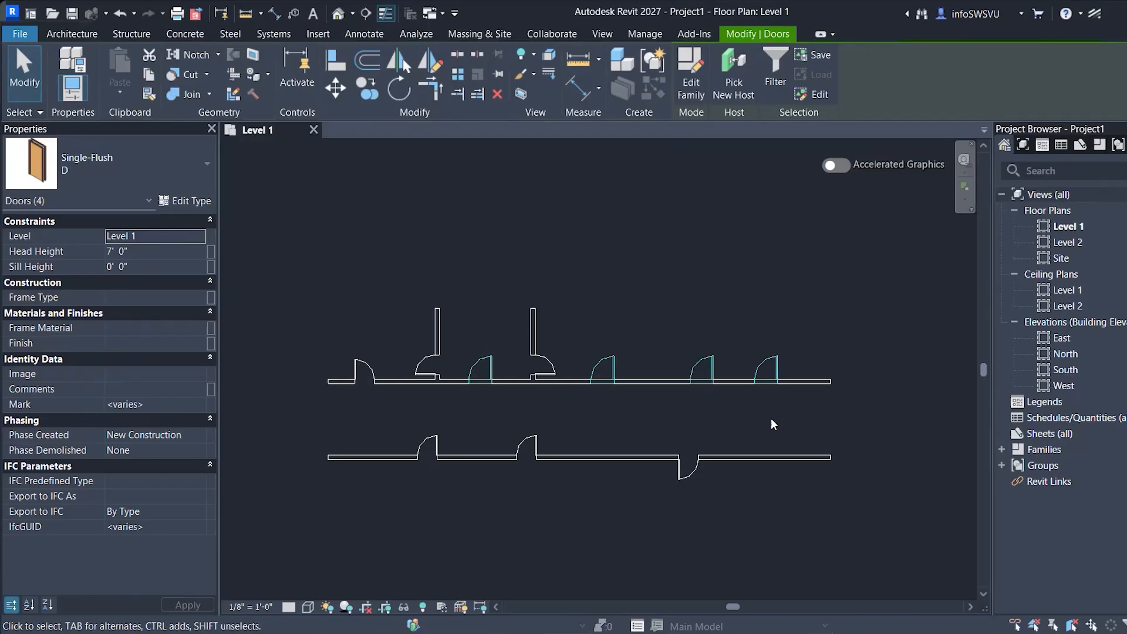
key(Escape)
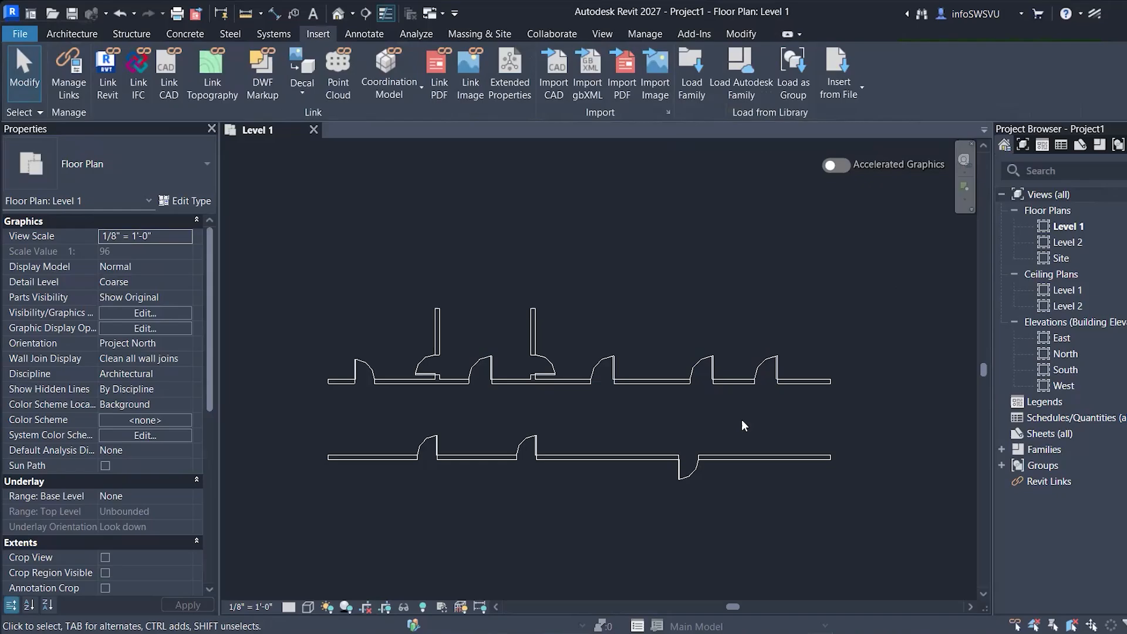
- Select the rightmost D door in the upper wall and examine the scopes offered by Select All Instances
click(771, 364)
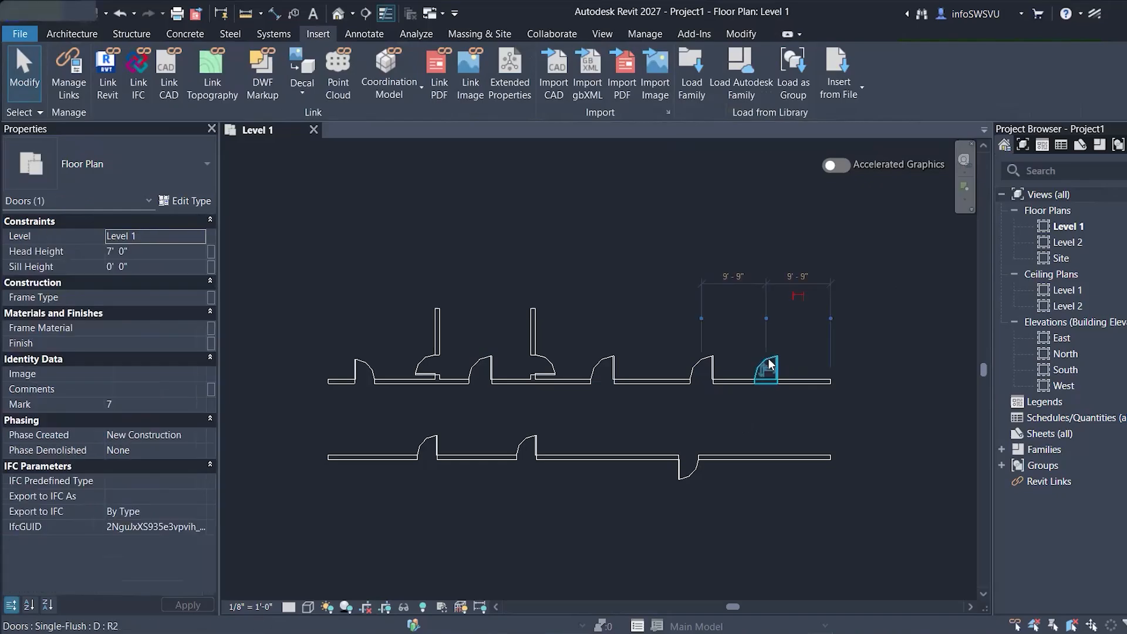
right_click(771, 364)
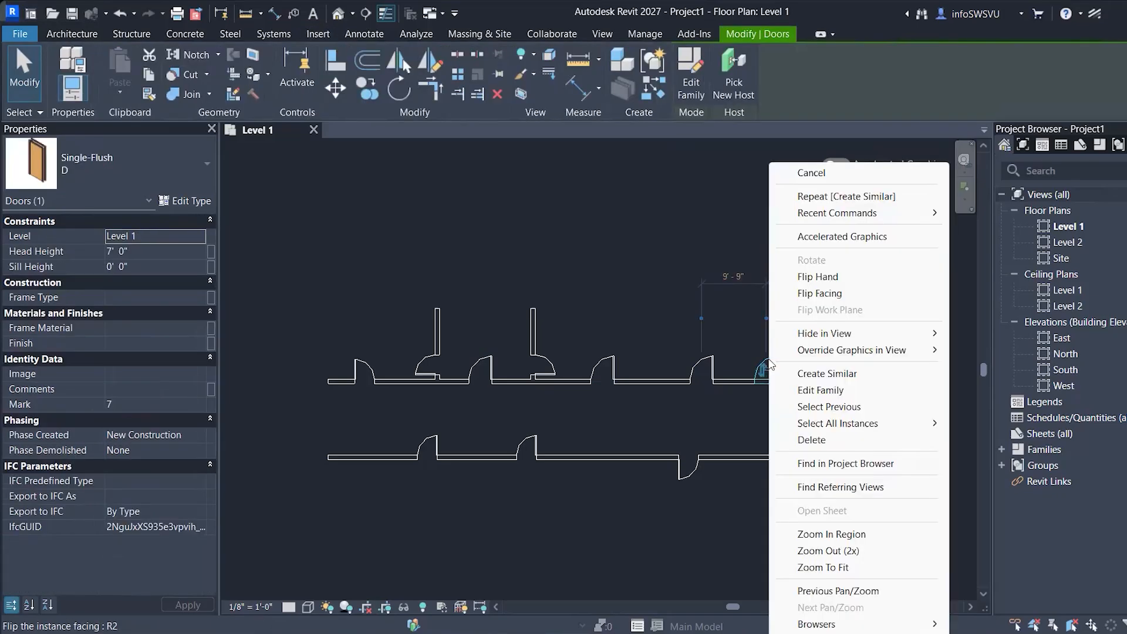
mouse_move(854, 424)
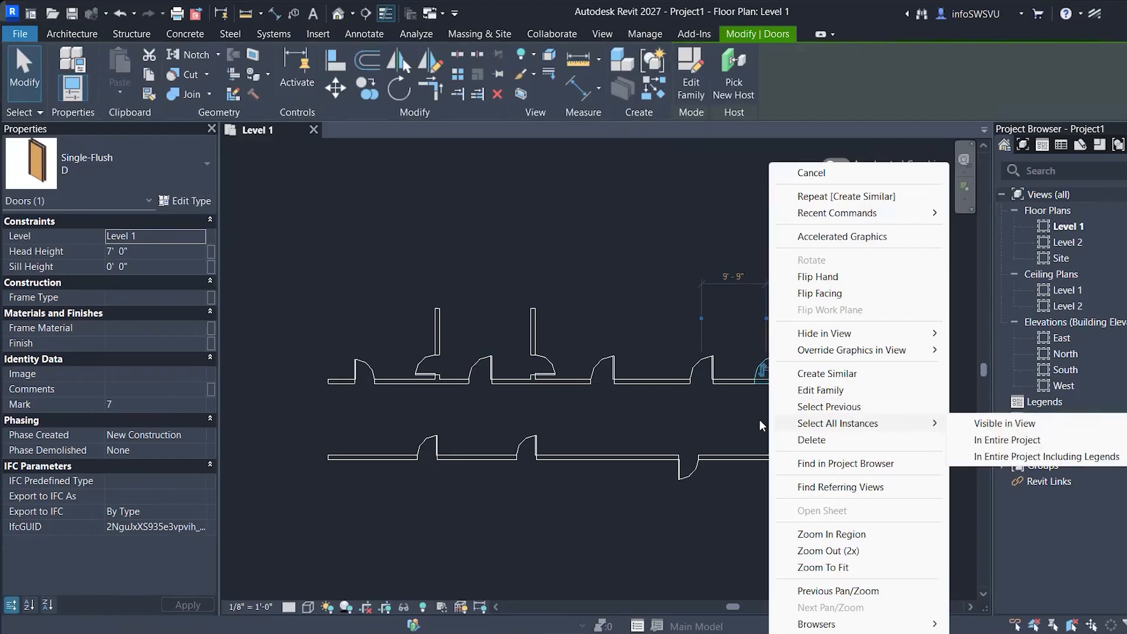
key(Escape)
- Clear the door selection, restore it with Select Previous, and clear it again
click(713, 411)
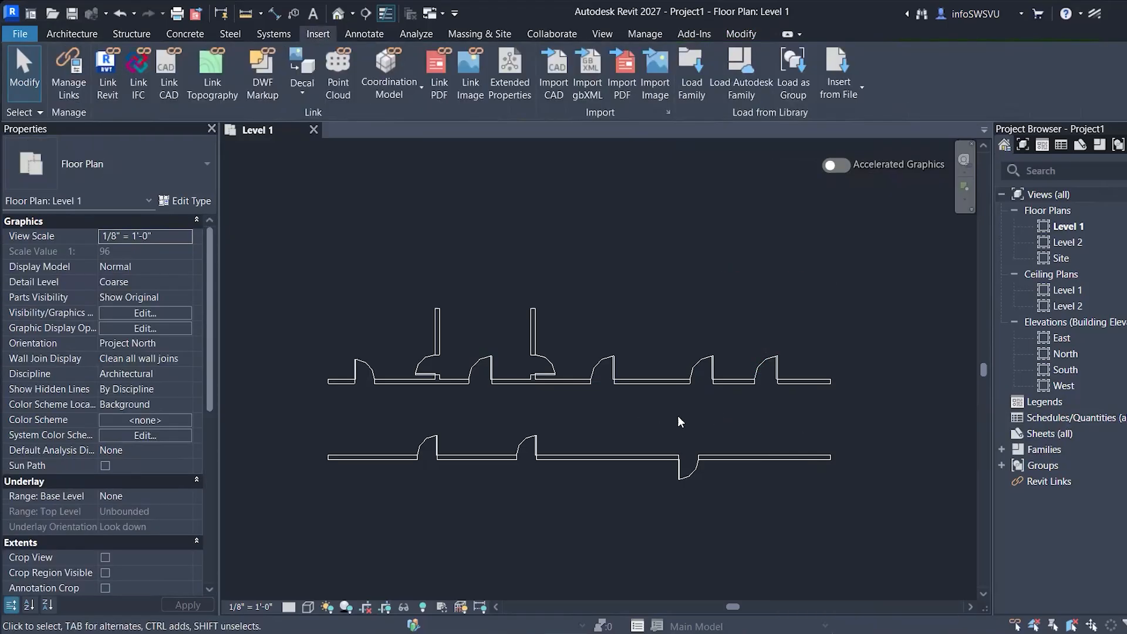
right_click(639, 249)
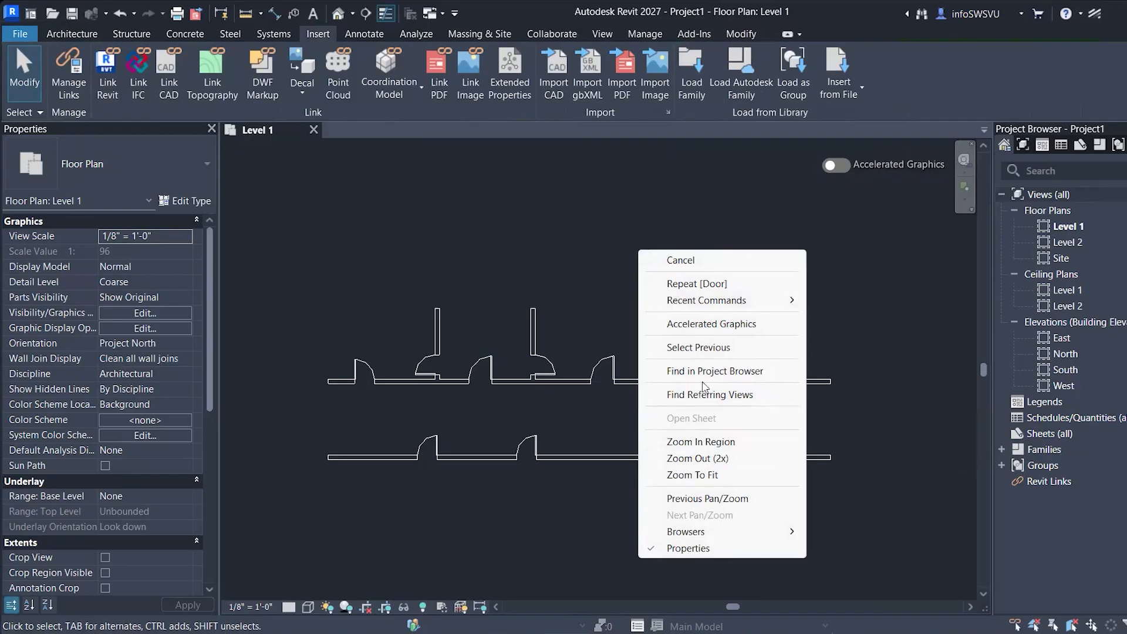
click(682, 348)
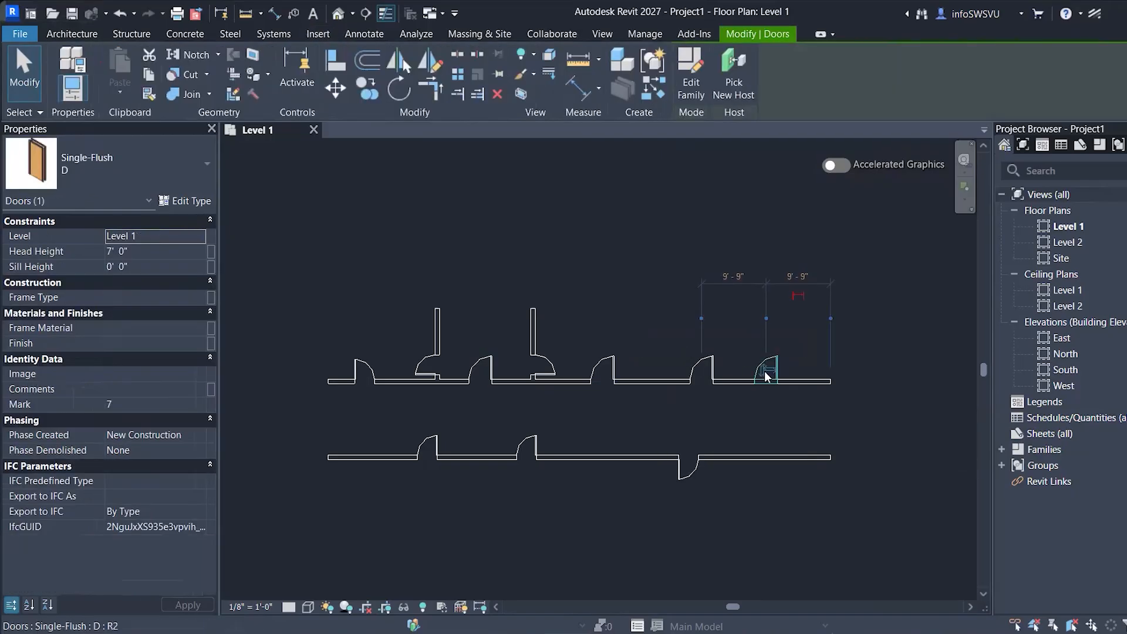
click(769, 413)
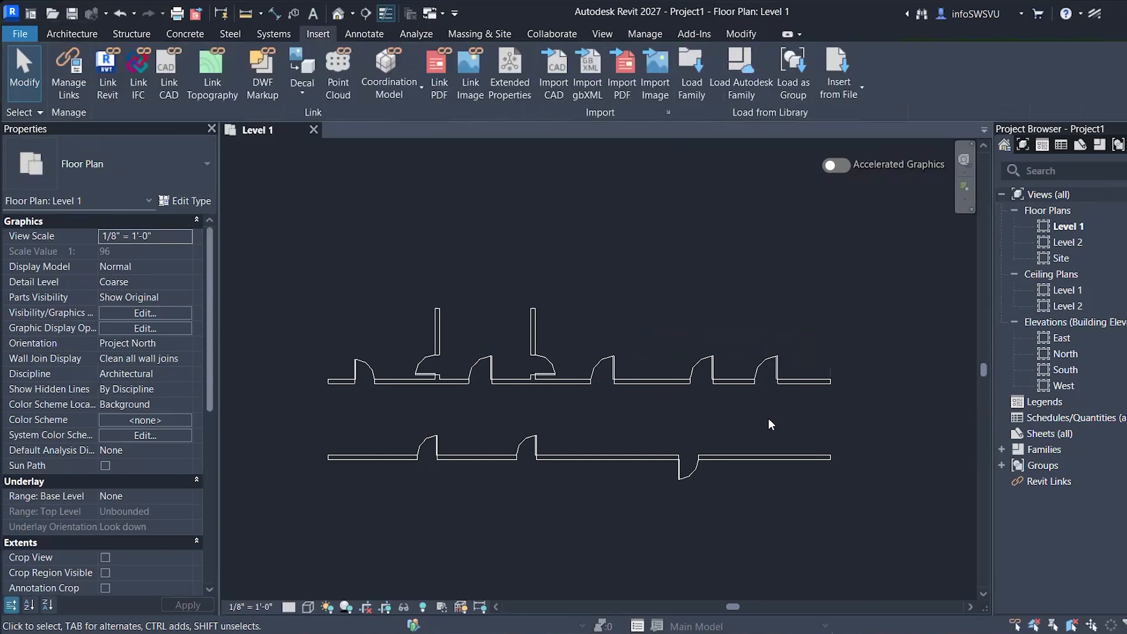
- Select the four D doors in the upper wall and the two D1 doors in the vertical walls together, and clear the selection
click(480, 368)
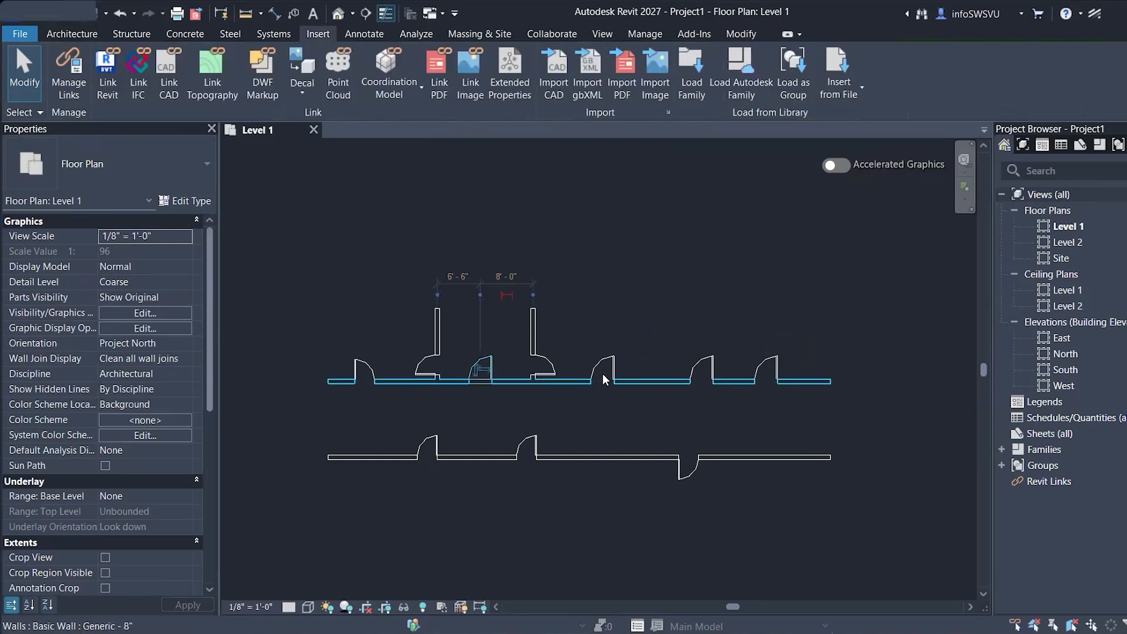
ctrl+click(634, 367)
ctrl+click(770, 364)
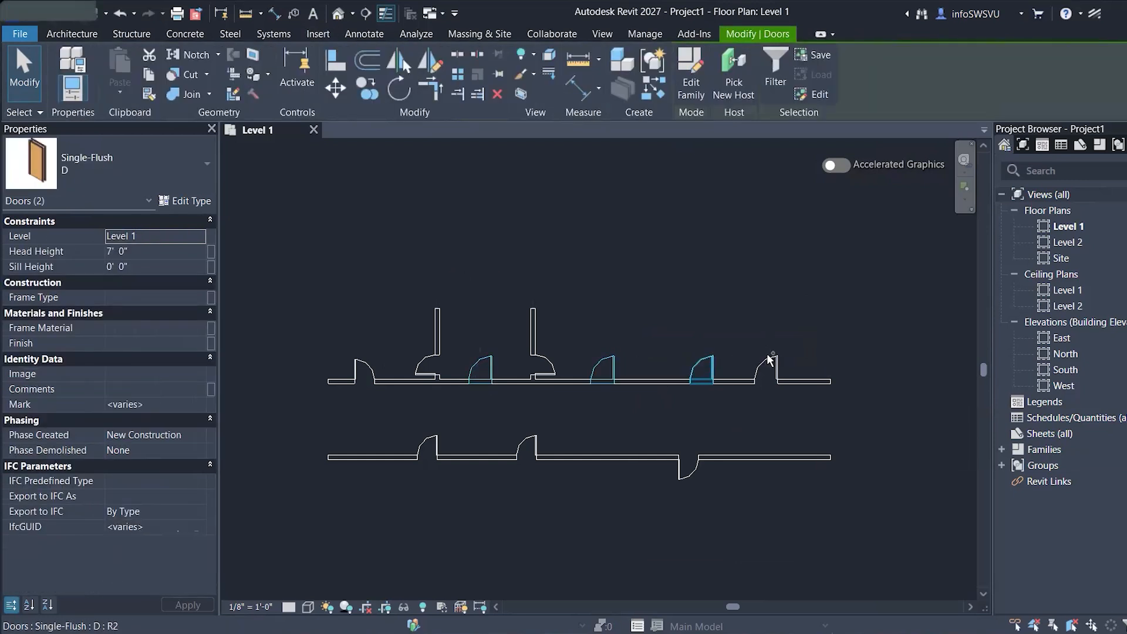
ctrl+click(429, 367)
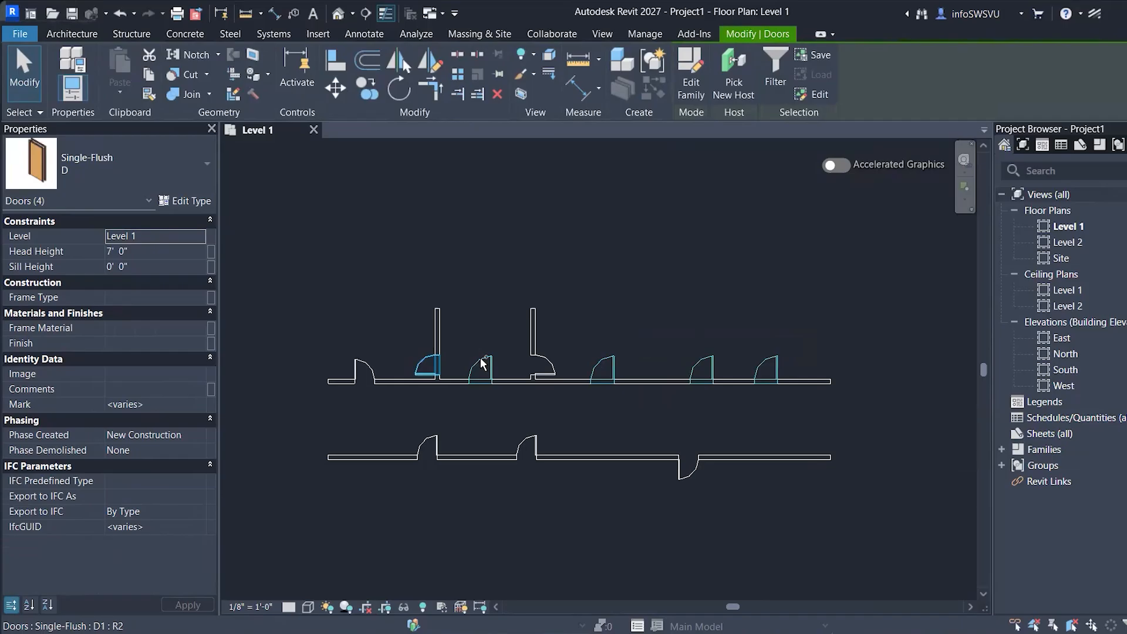
ctrl+click(543, 361)
key(Escape)
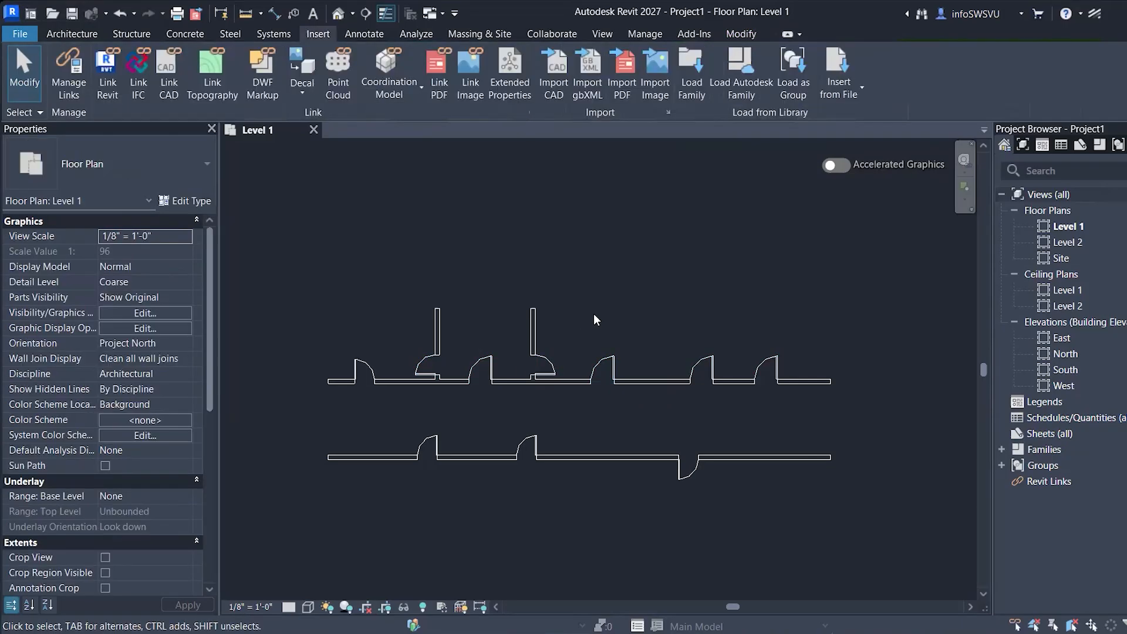
- Restore the six-door selection with Select Previous and clear it
right_click(594, 313)
click(661, 411)
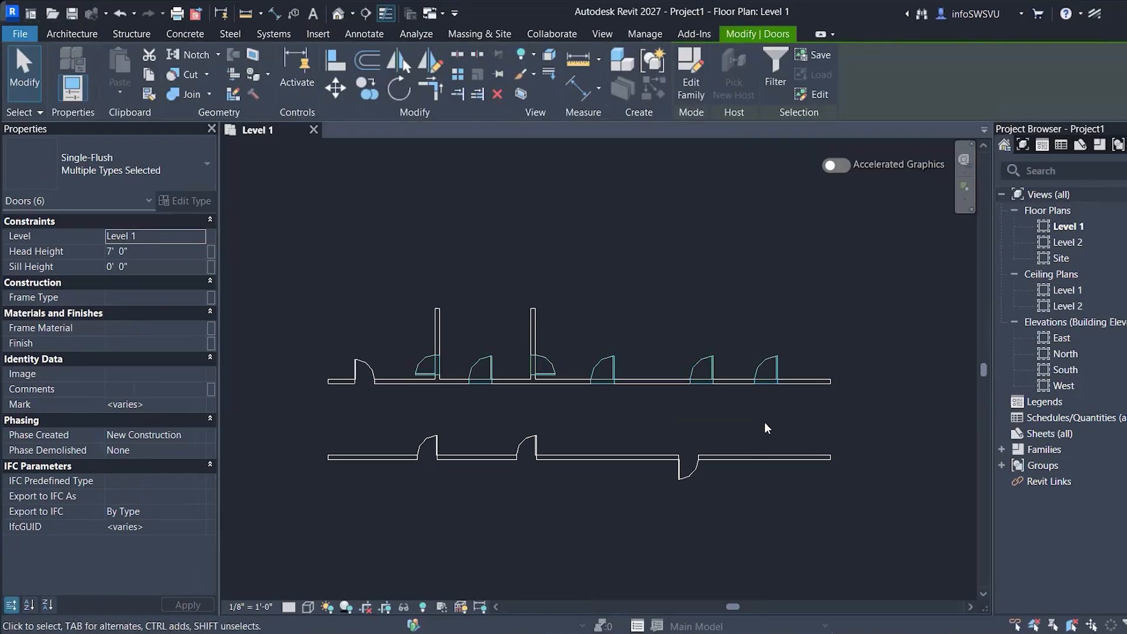
key(Escape)
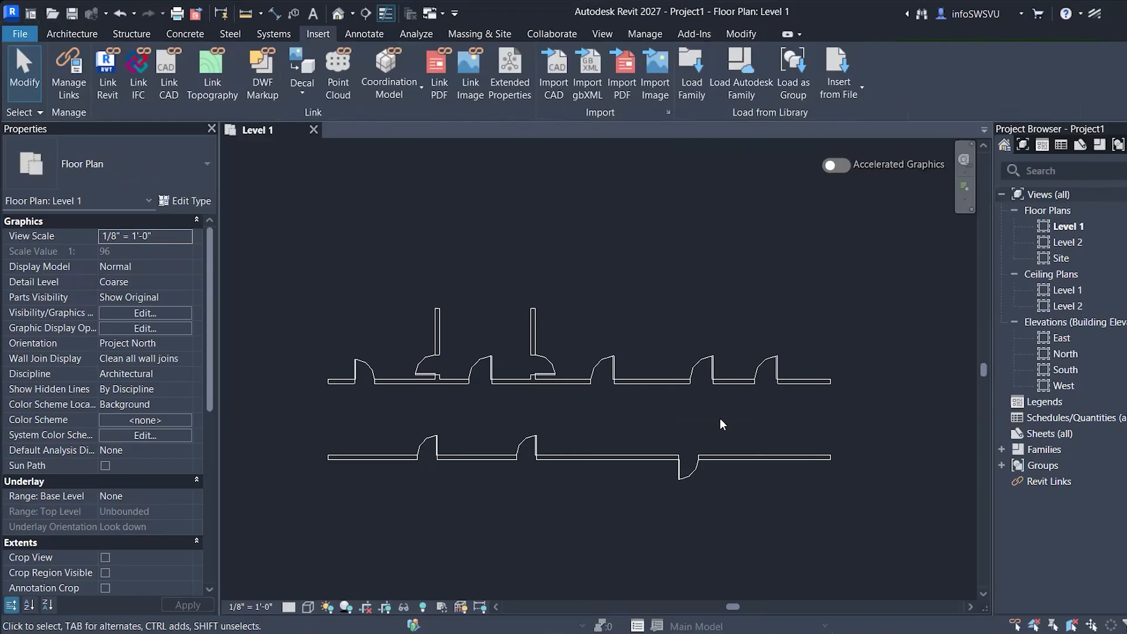
- Start the Window command with the Window-Double-Hung 30" x 46" type and duplicate that type as W
scroll(649, 415, up, 1)
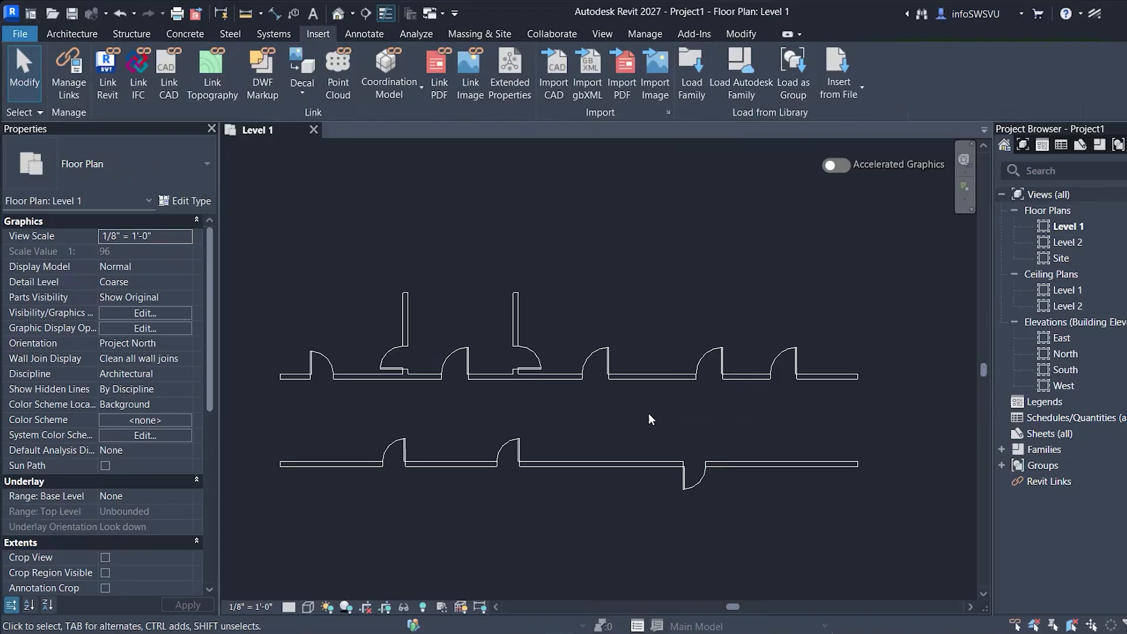
scroll(648, 415, down, 1)
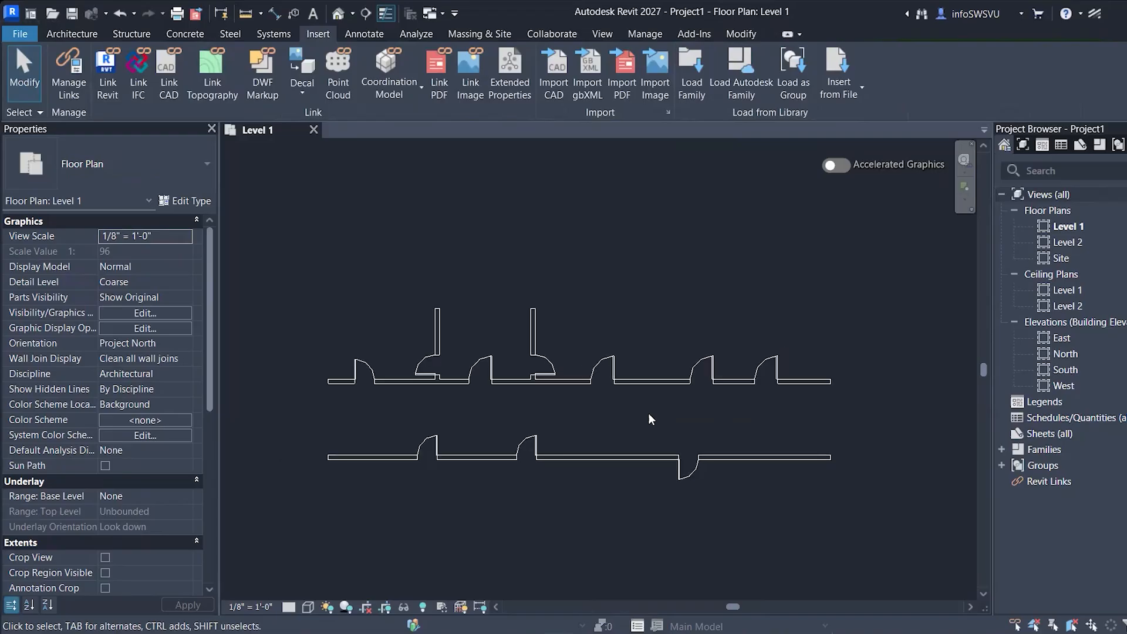
key(w)
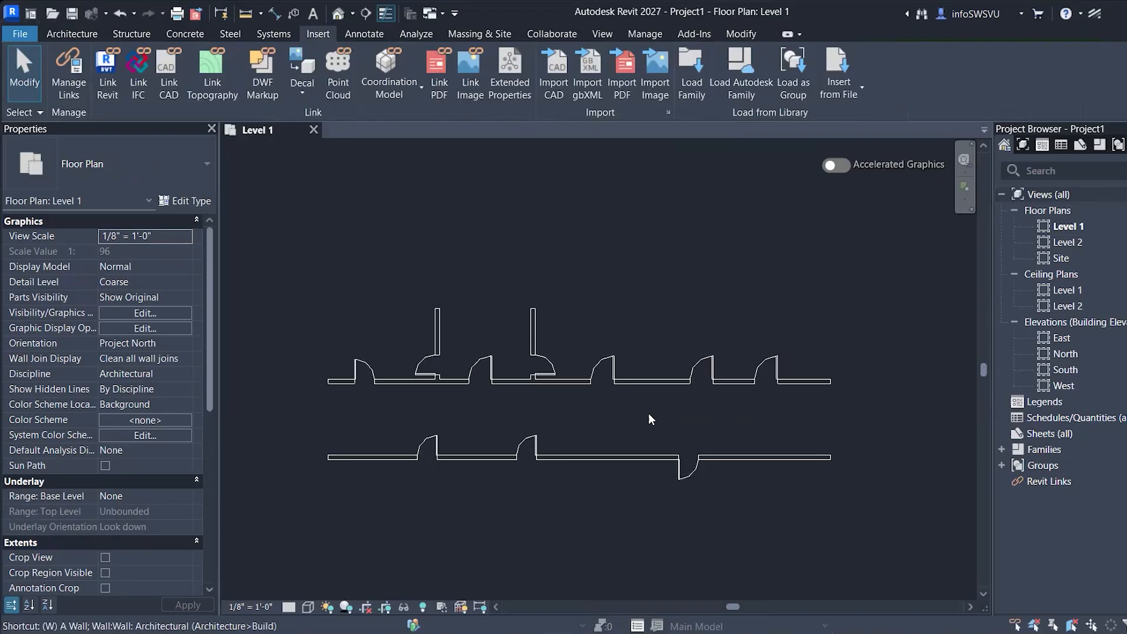
key(n)
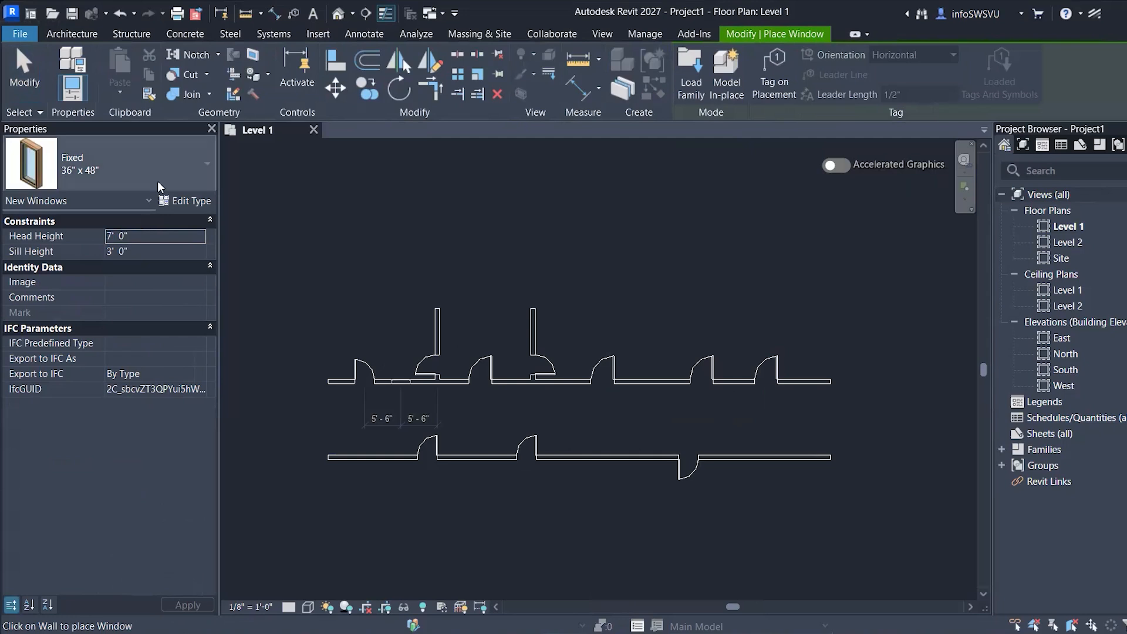
click(157, 181)
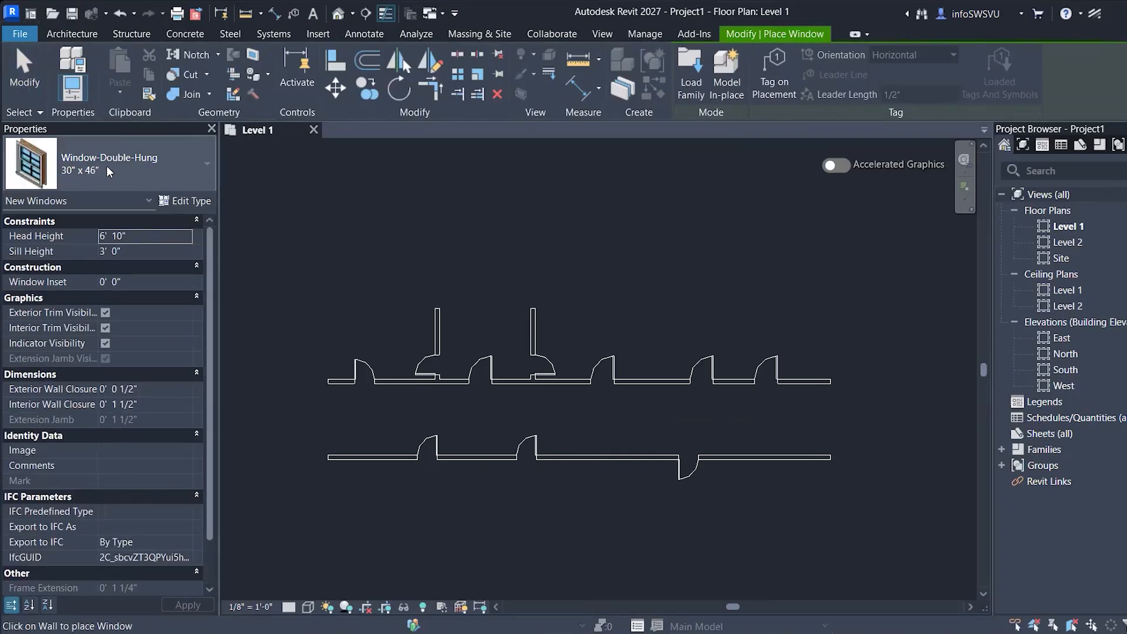
click(203, 202)
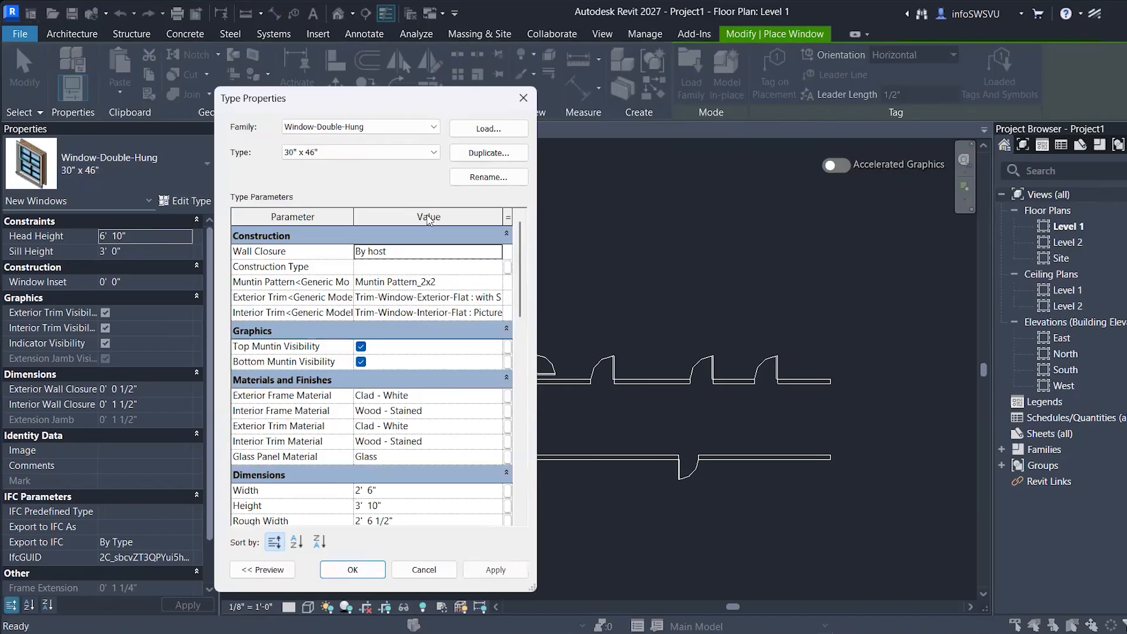
click(488, 154)
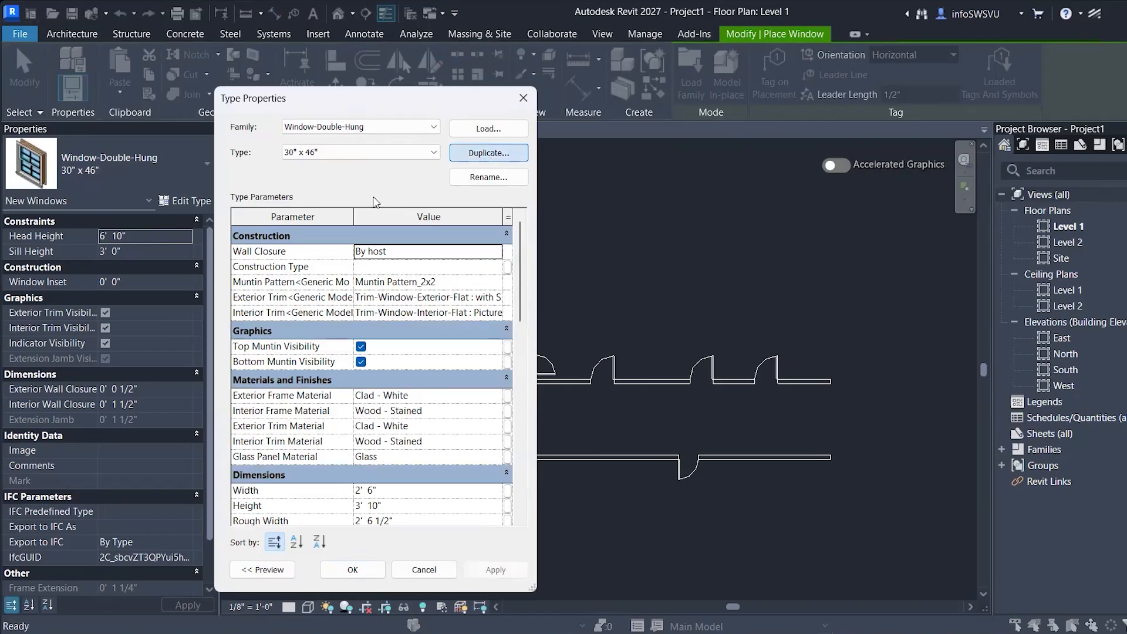
text(W)
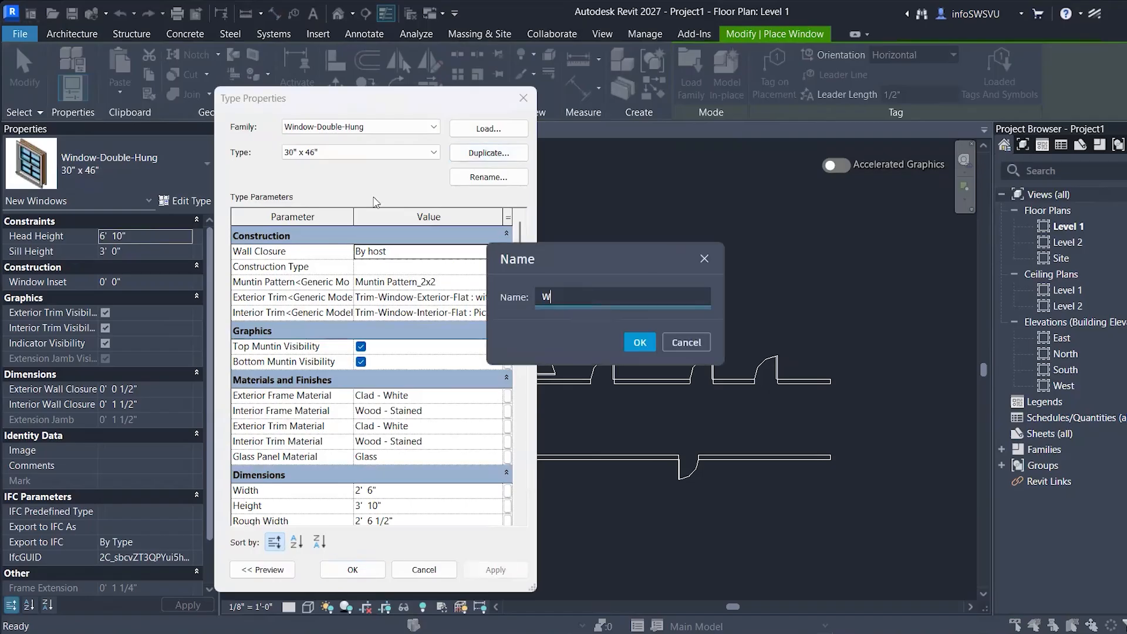
click(639, 343)
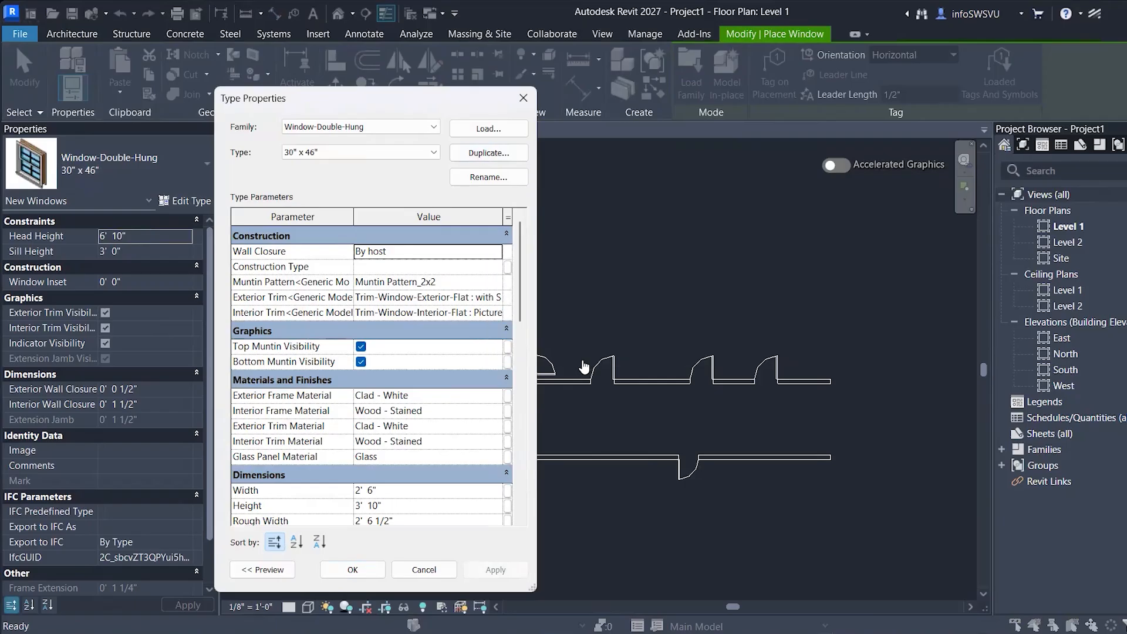
- Set window type W to a width of 6'-0" and a height of 4'-0", and accept the type properties
click(407, 495)
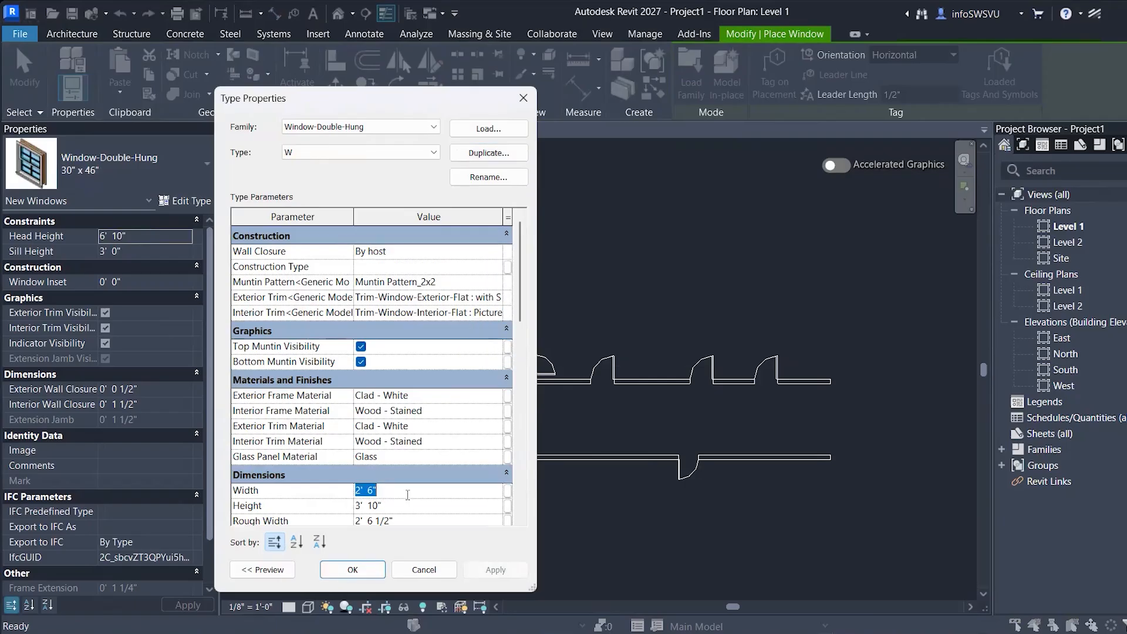
text(6')
key(Return)
scroll(326, 461, down, 2)
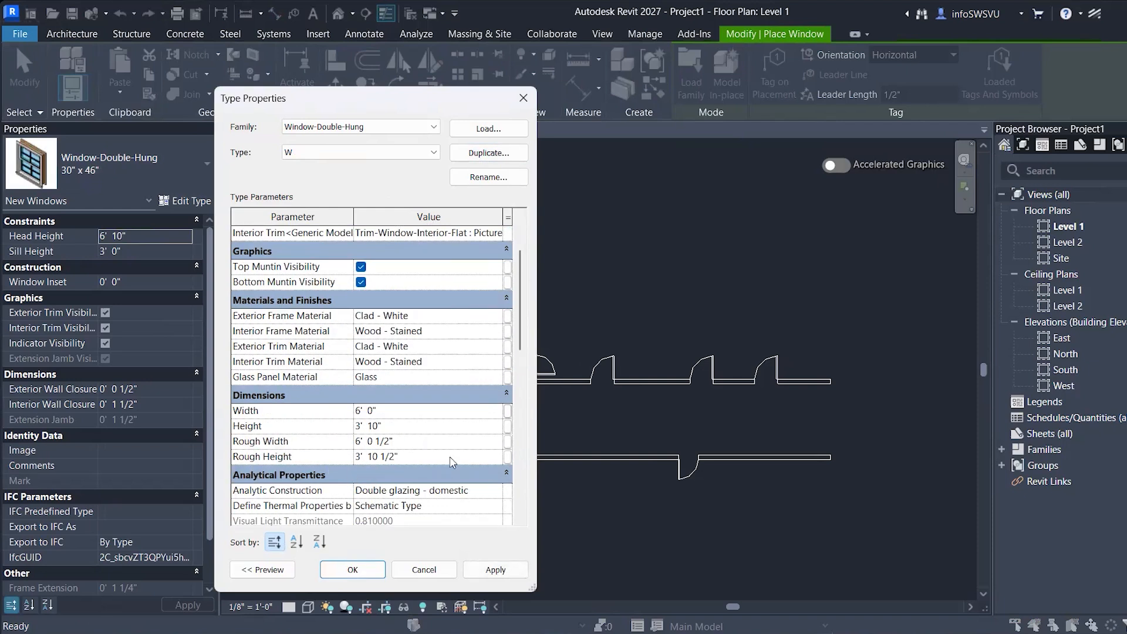
click(444, 427)
text(4)
key(Return)
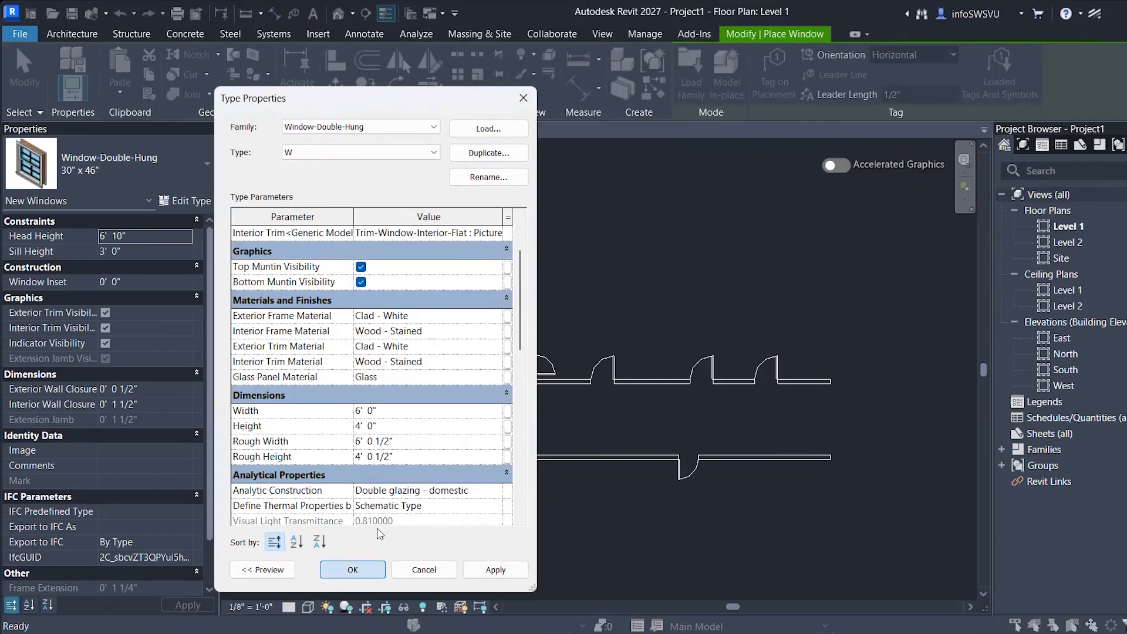
click(347, 569)
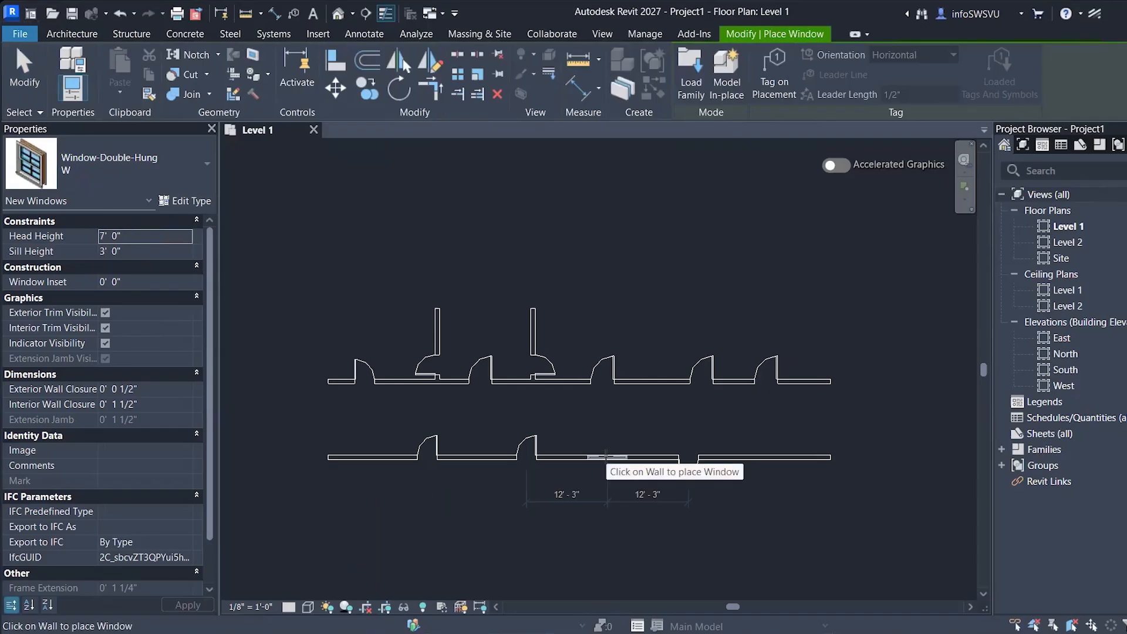
- Place four W windows in the lower wall, two on each side of the downward-swinging door, the first centred 12'-3" from both neighbouring doors
click(758, 456)
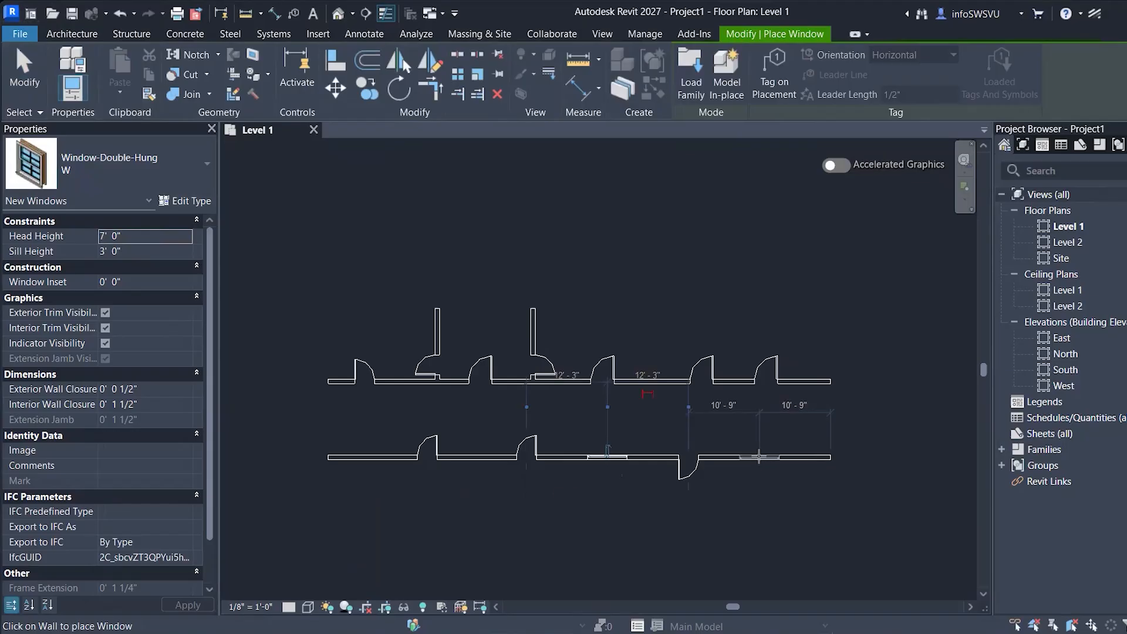
scroll(745, 485, up, 5)
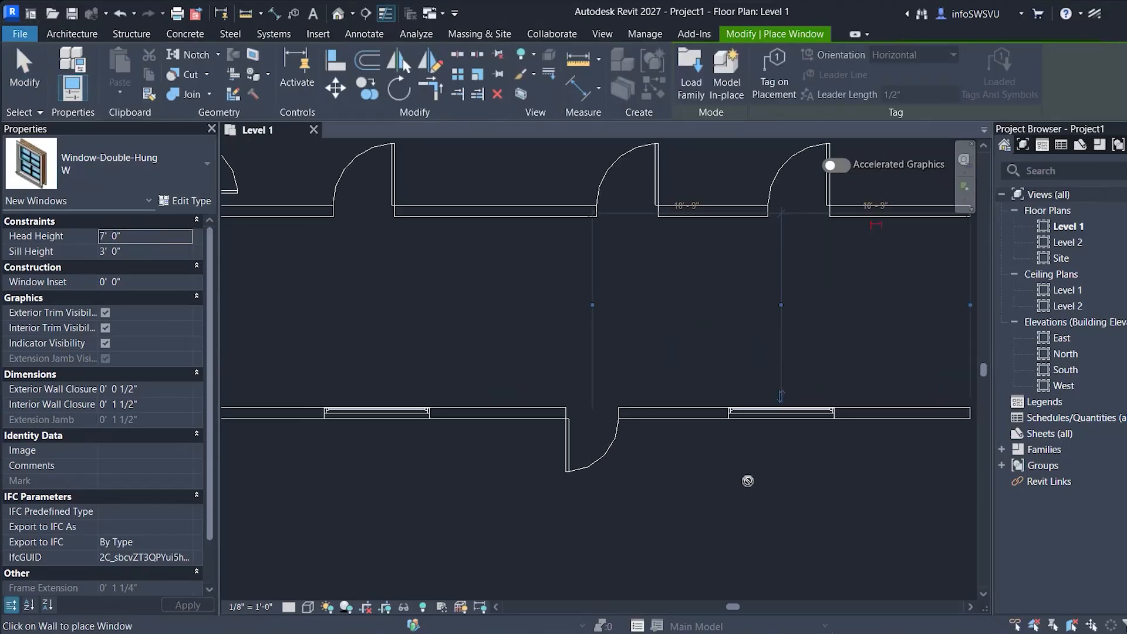
scroll(487, 411, up, 4)
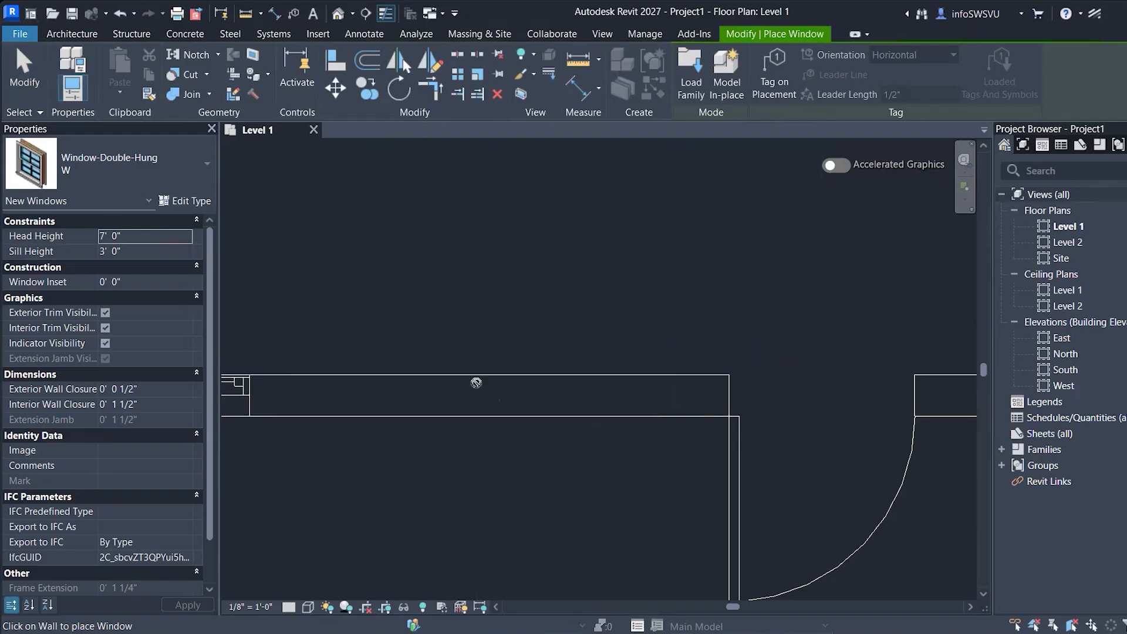
scroll(487, 388, down, 2)
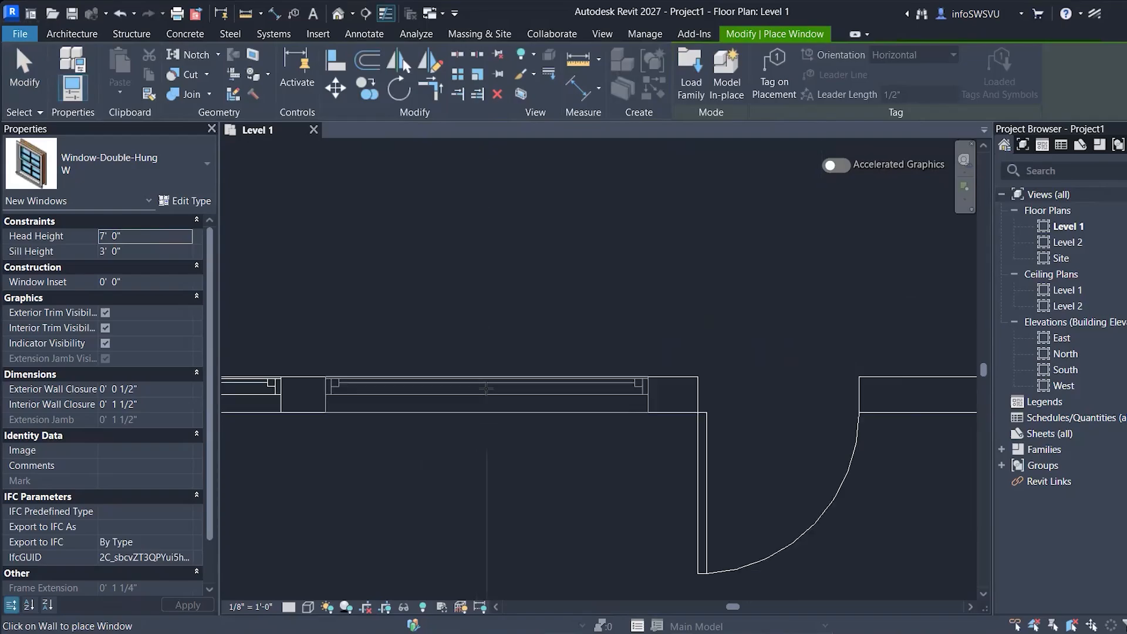
scroll(587, 441, down, 3)
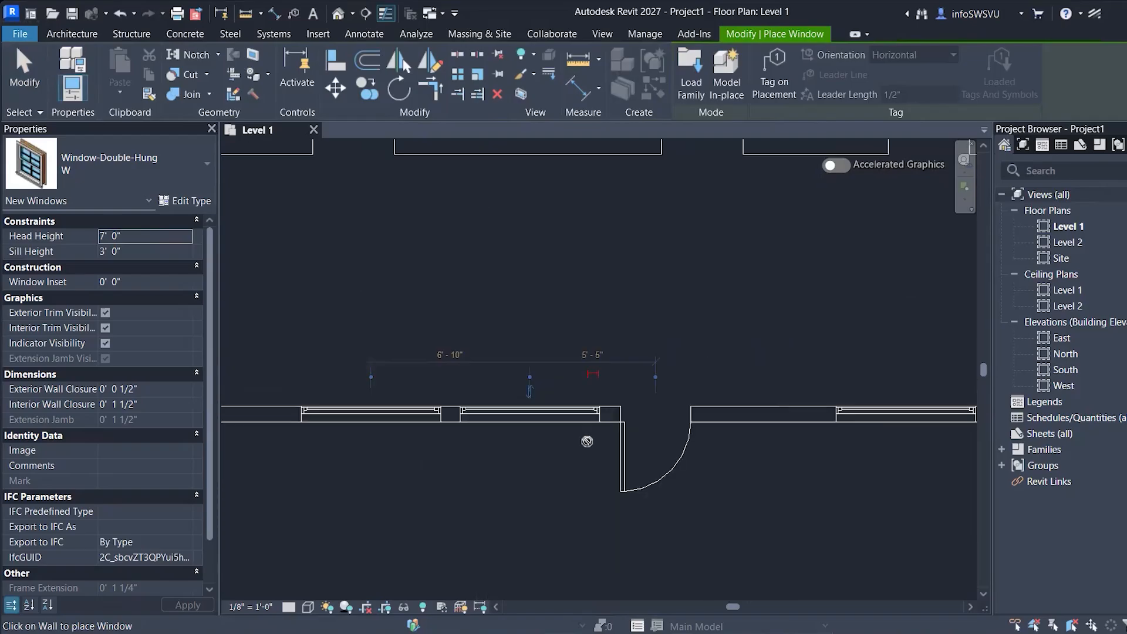
key(Escape)
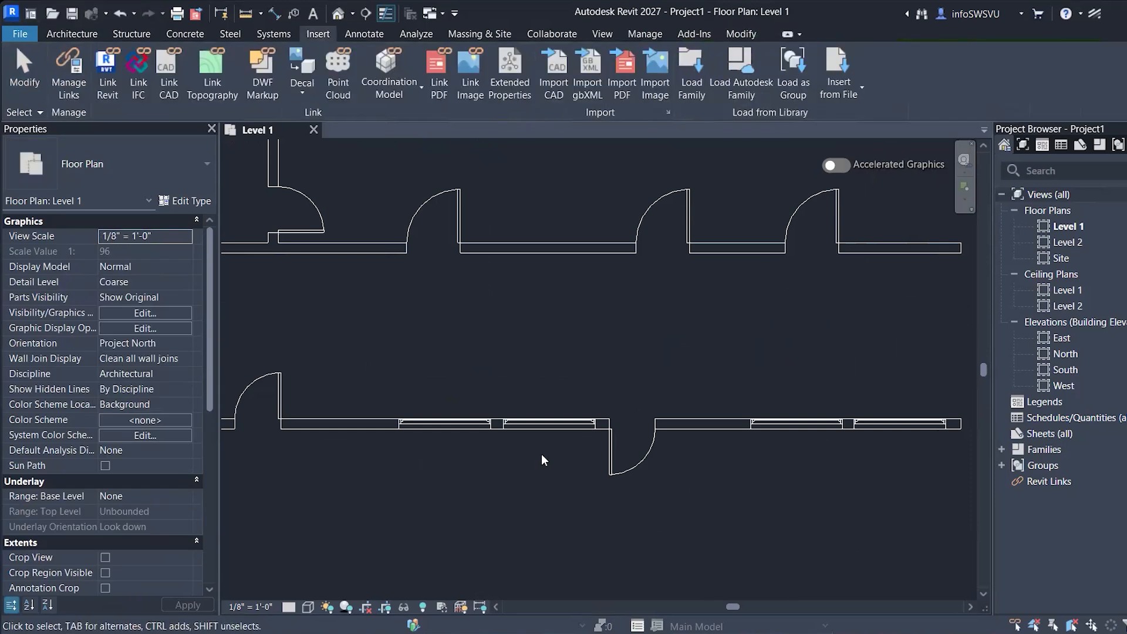
scroll(515, 452, up, 1)
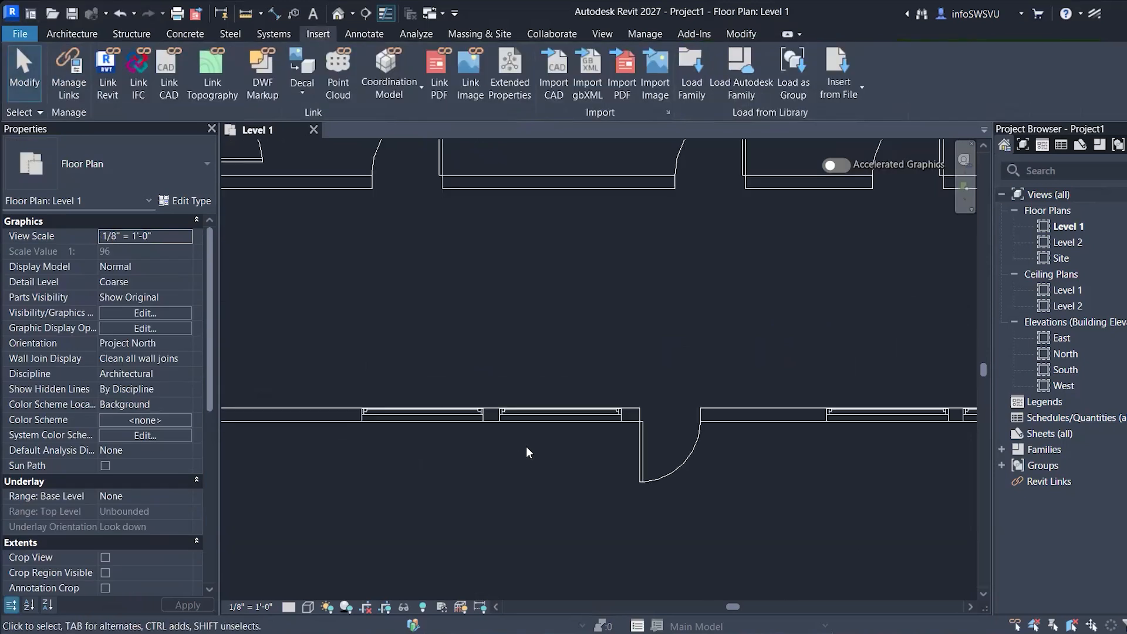
scroll(554, 443, down, 1)
scroll(553, 451, down, 1)
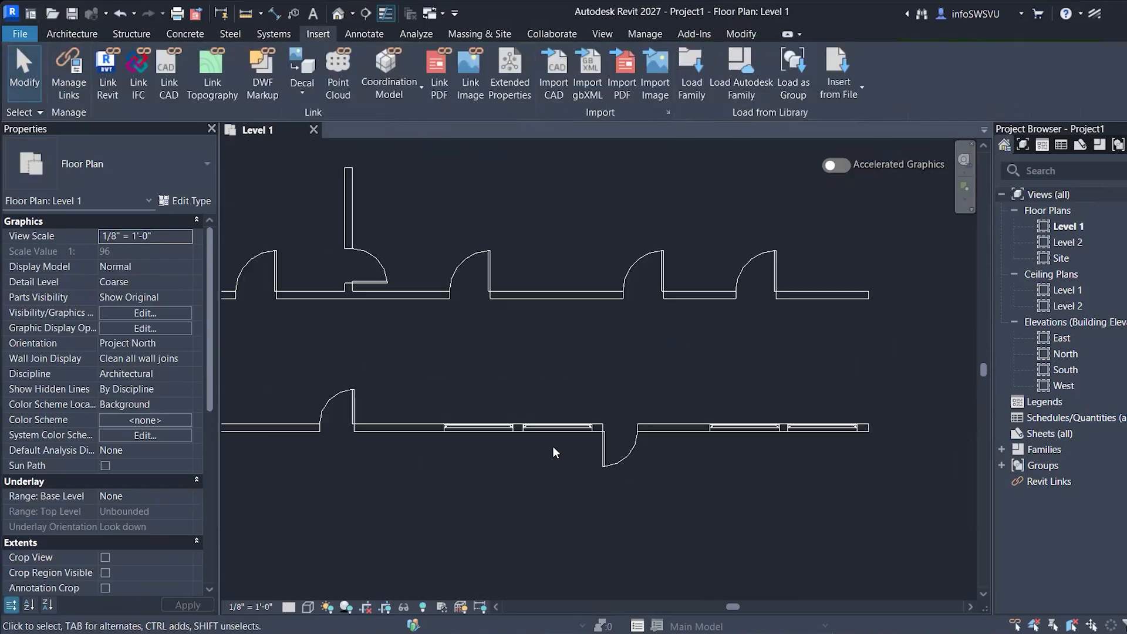
scroll(553, 452, down, 1)
scroll(735, 424, down, 1)
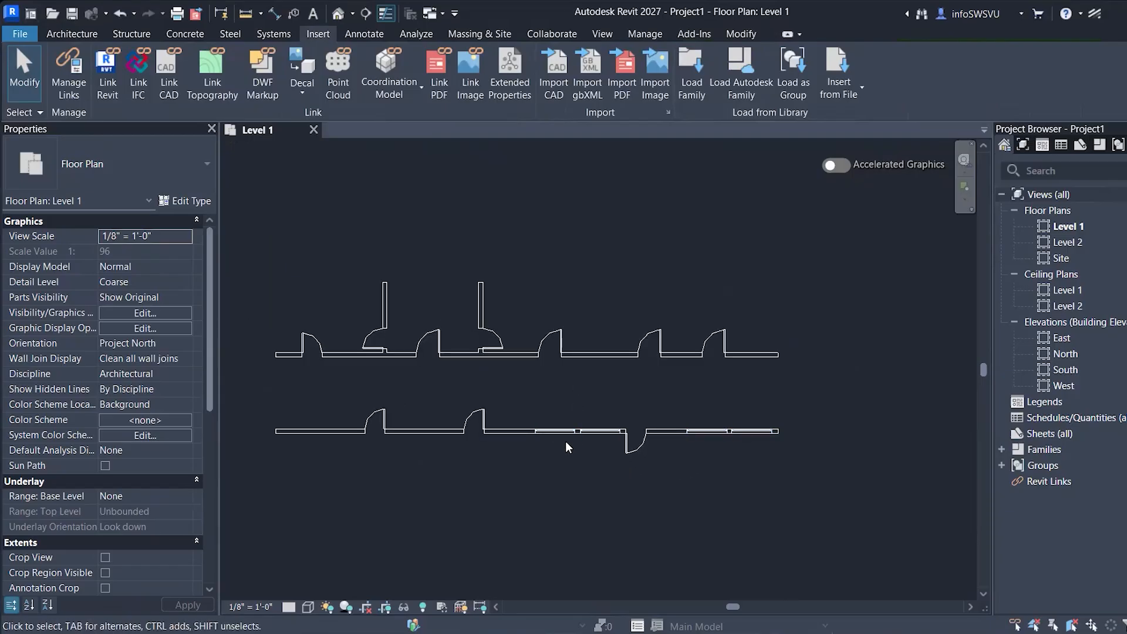
- Place a building section running horizontally just below the lower wall, facing it, and pull its far clip in to about 10 feet
click(366, 14)
click(240, 460)
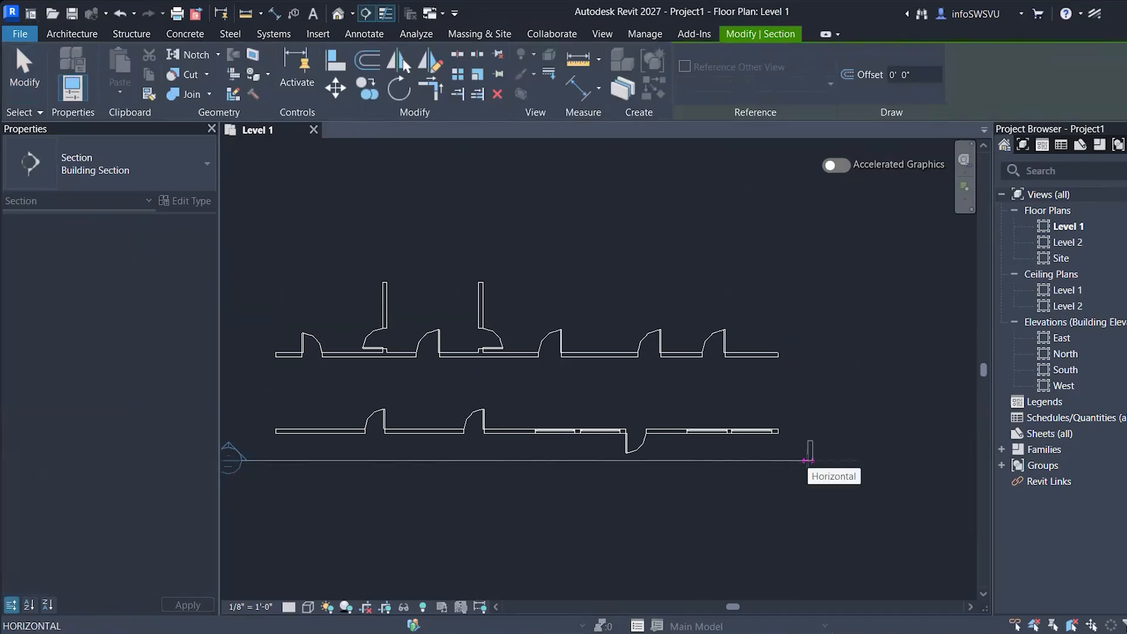
click(809, 460)
scroll(838, 434, down, 2)
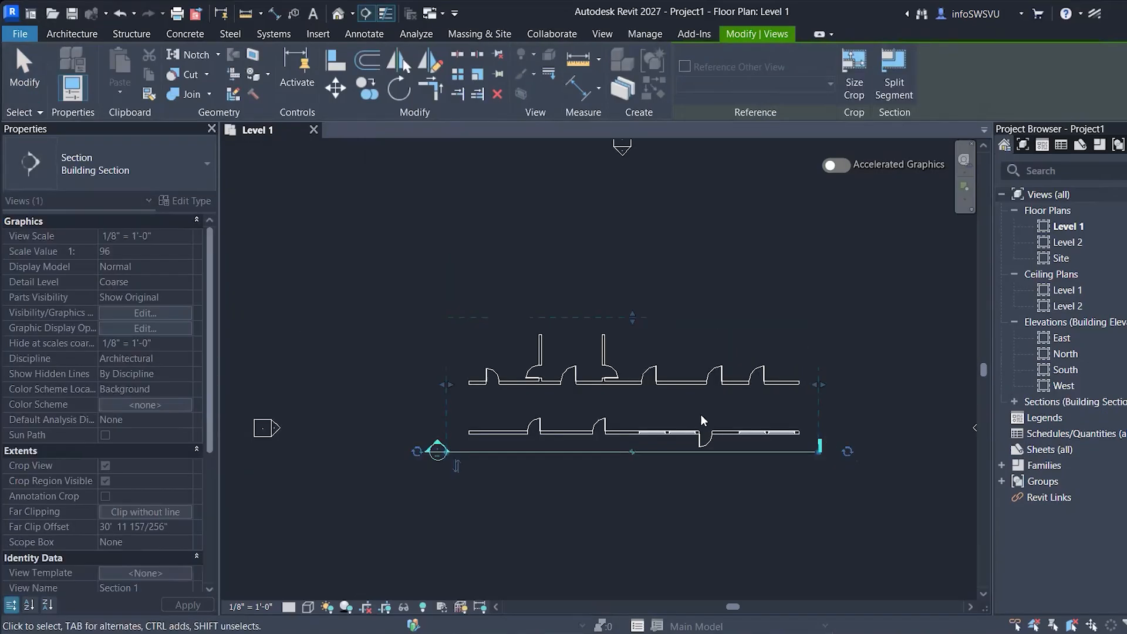
drag(636, 322, 634, 411)
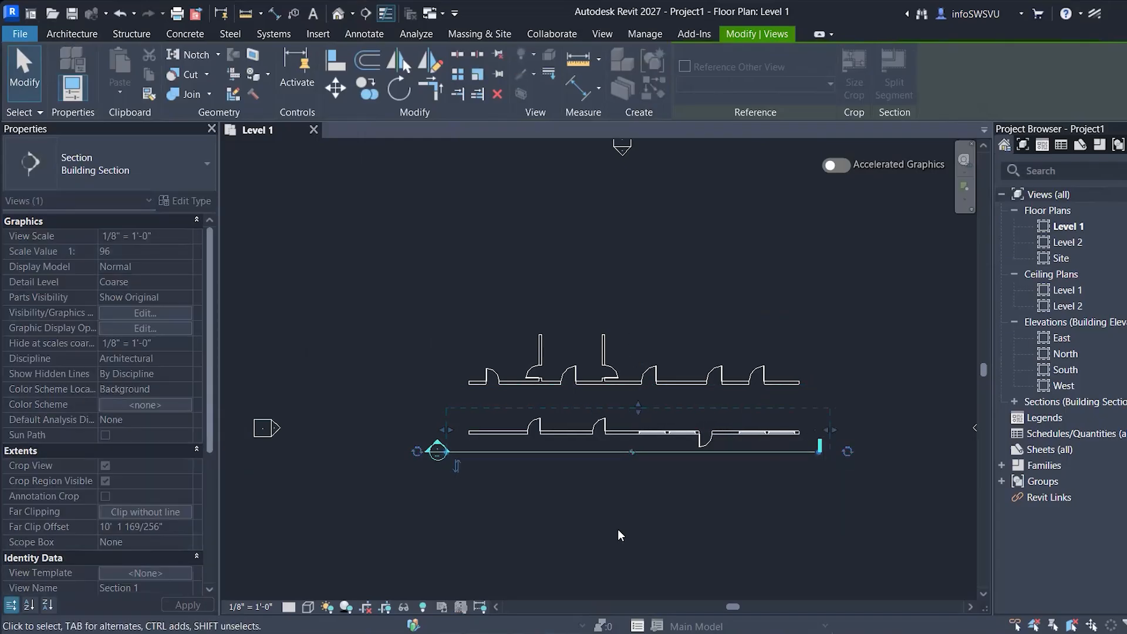
click(501, 524)
- Open the new section's view and examine the doors and windows along the wall in elevation
scroll(422, 485, up, 2)
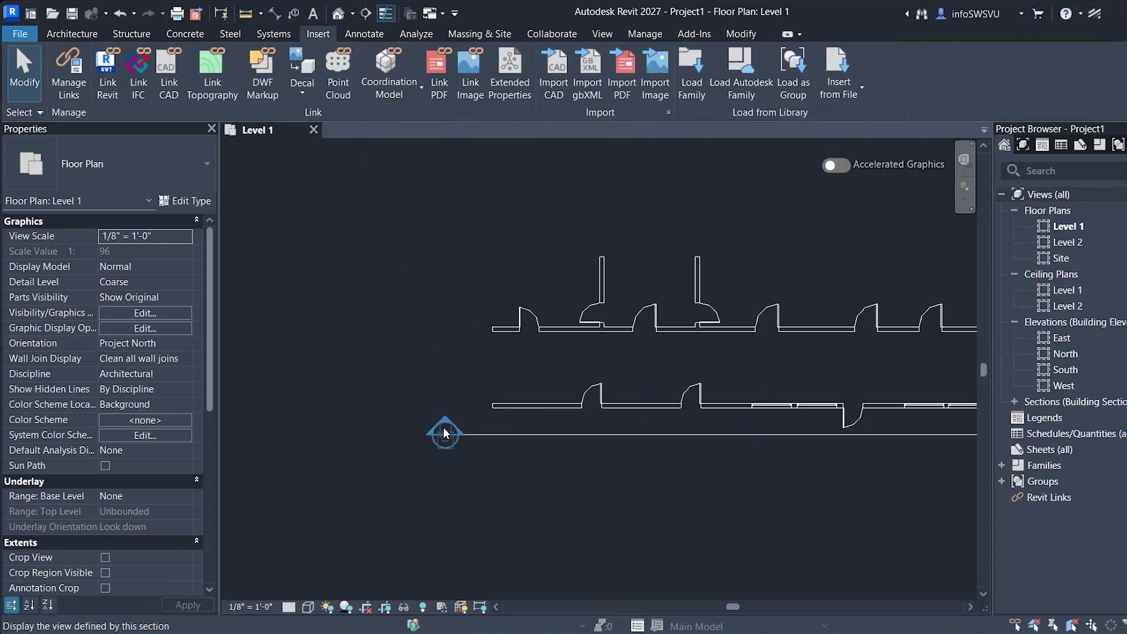
double_click(444, 433)
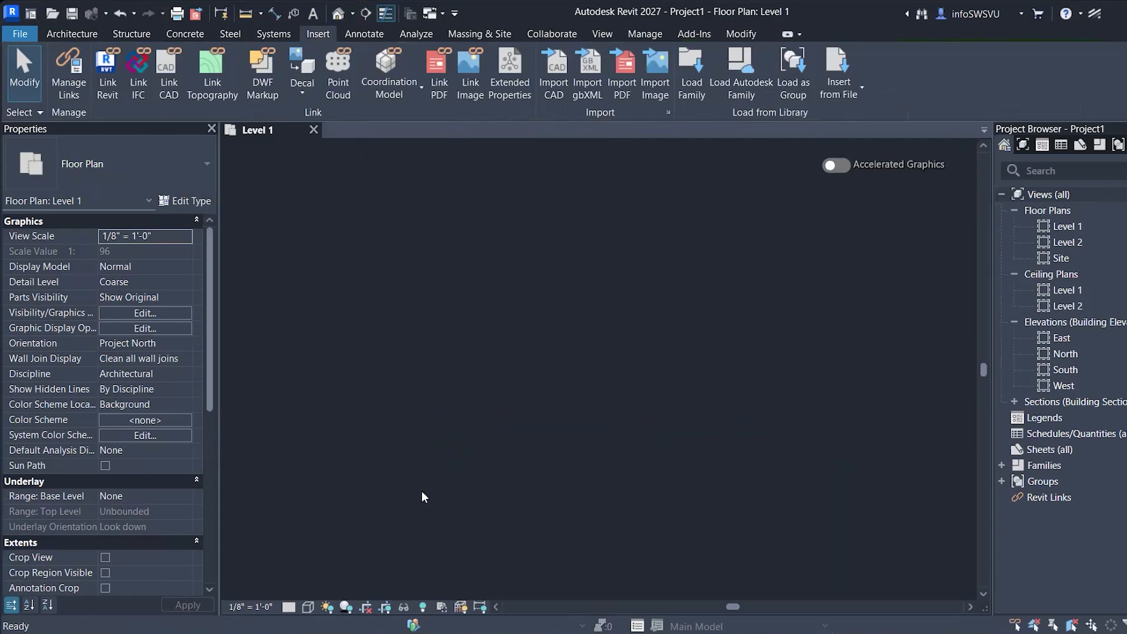
scroll(728, 455, up, 3)
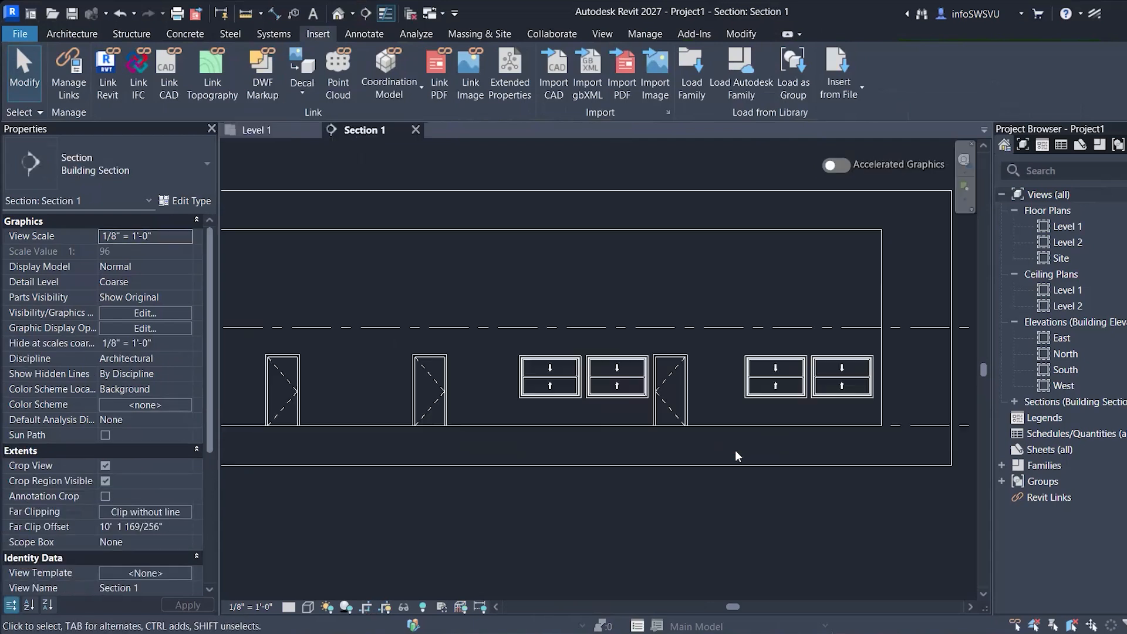
scroll(609, 390, up, 3)
scroll(792, 388, down, 2)
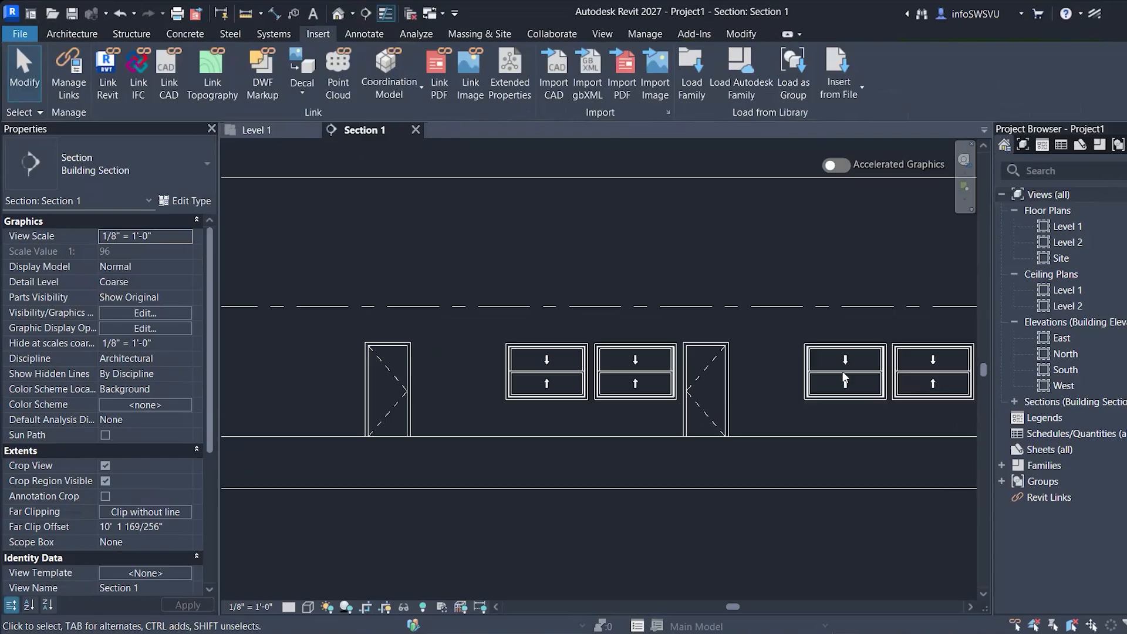
scroll(811, 383, down, 2)
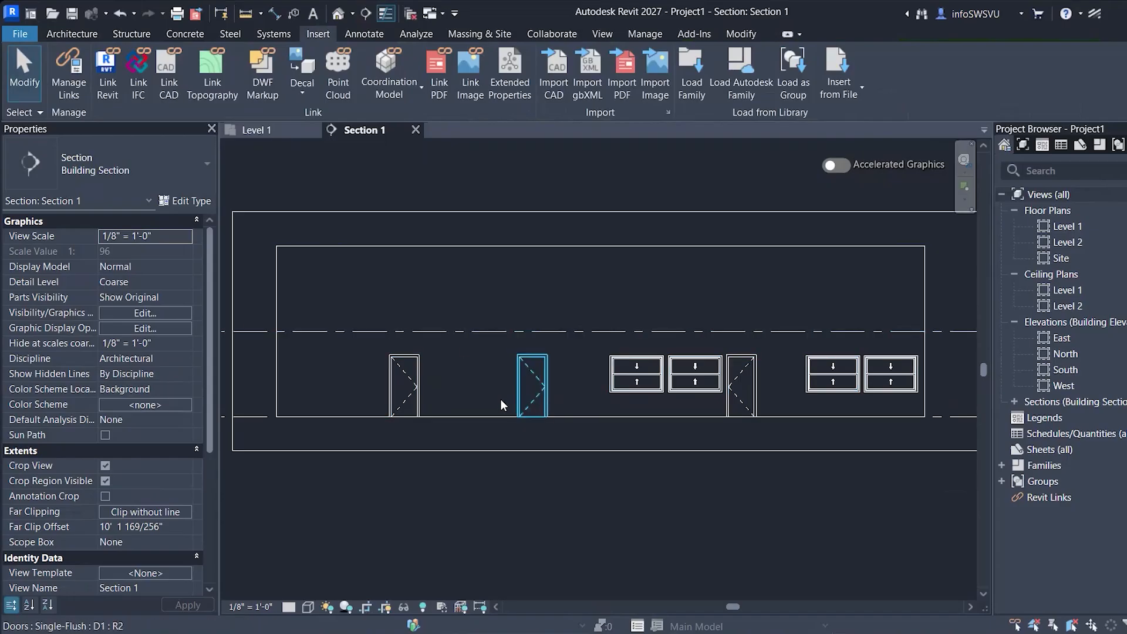
scroll(805, 401, up, 4)
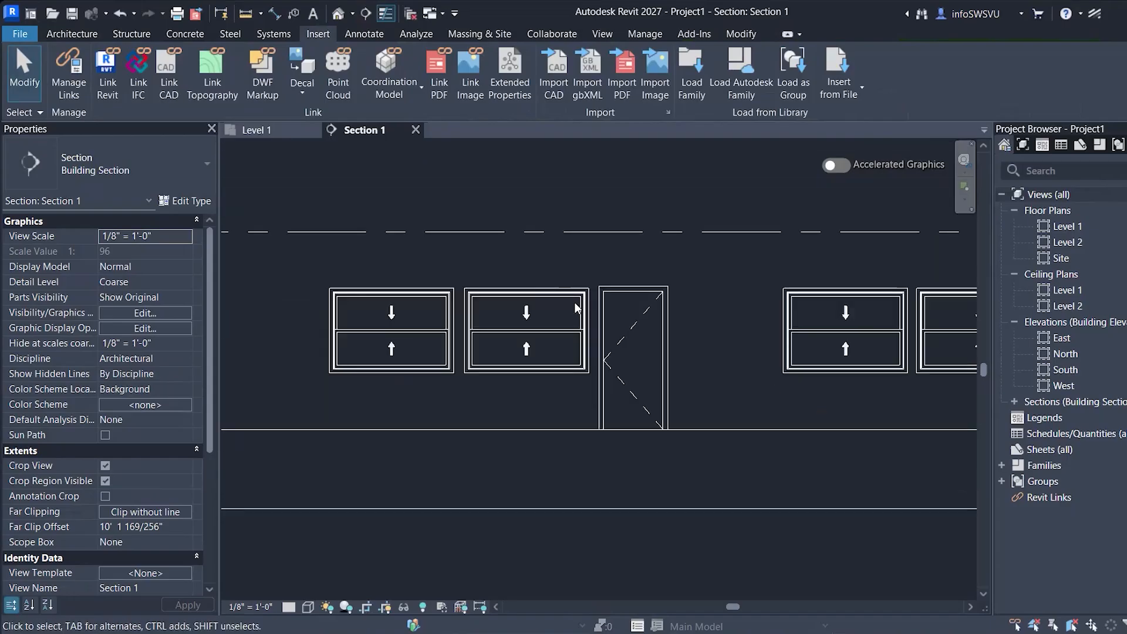
scroll(573, 301, down, 4)
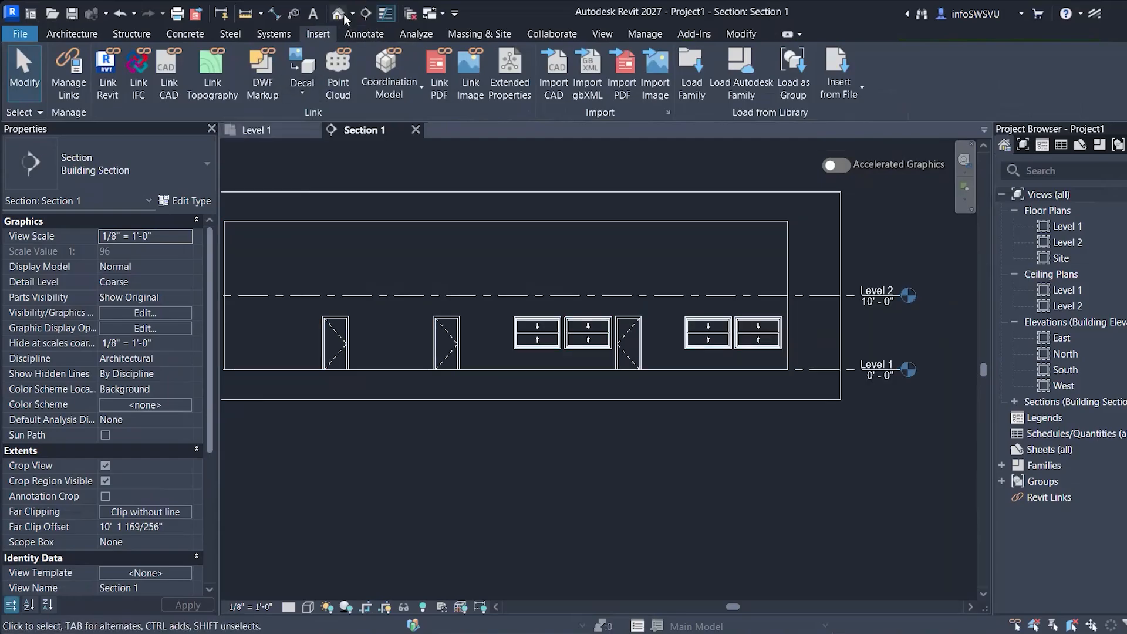
- Open the default 3D view and orbit to see the front face of the wall with the windows
key(3)
key(d)
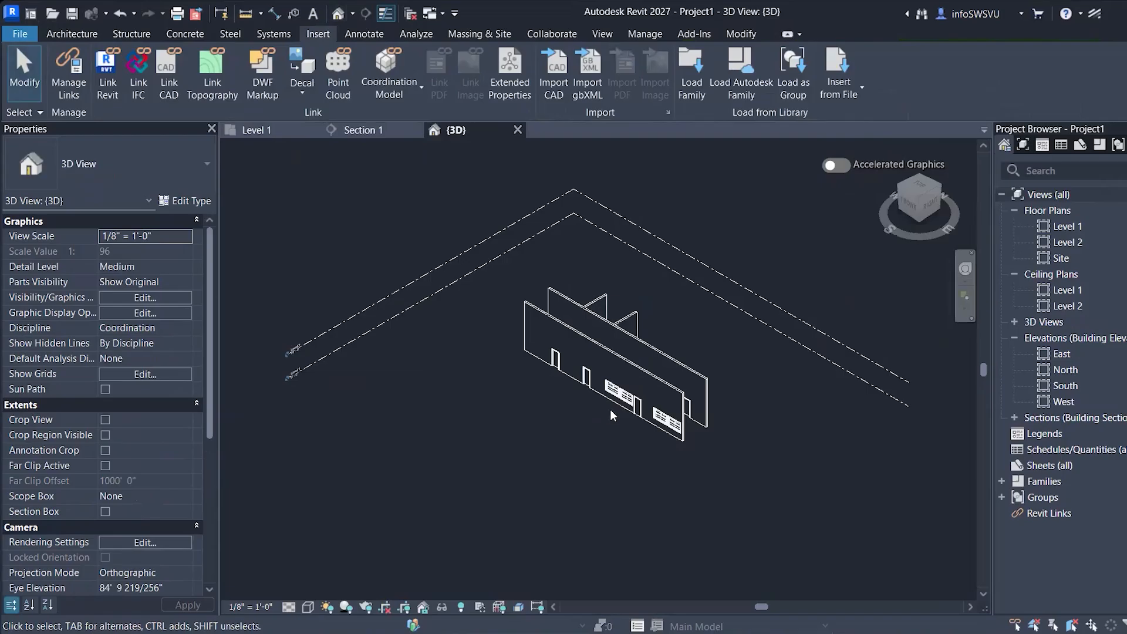
scroll(610, 410, up, 5)
scroll(610, 414, down, 2)
scroll(643, 448, up, 2)
shift+middle_drag(643, 447, 587, 469)
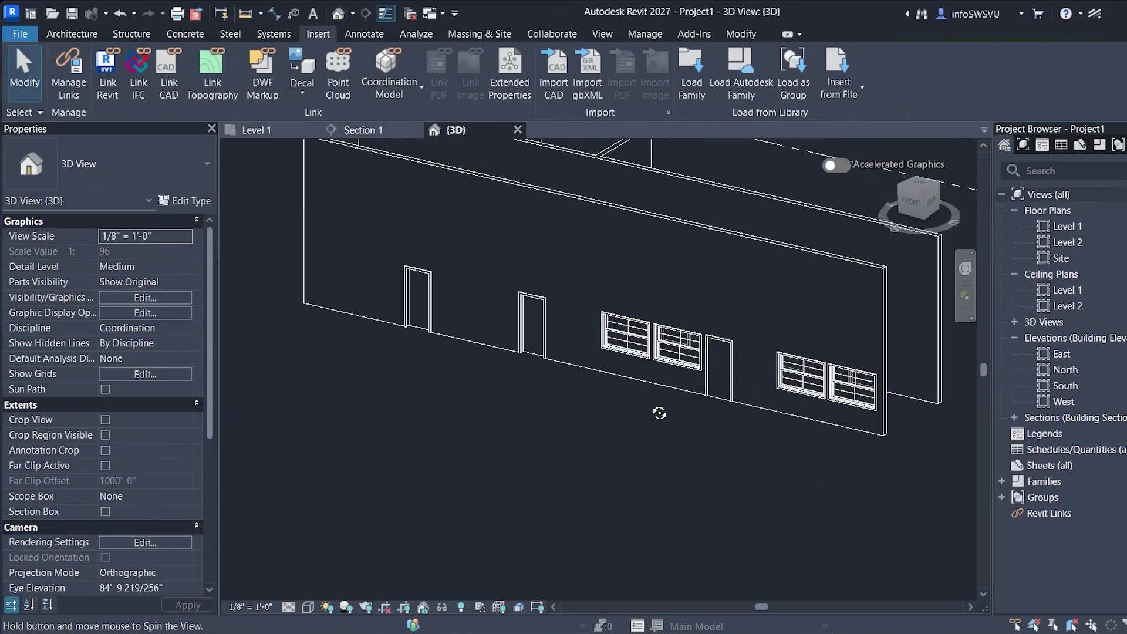
- Set the 3D view's visual style to Shaded
click(307, 608)
click(333, 542)
scroll(726, 305, up, 3)
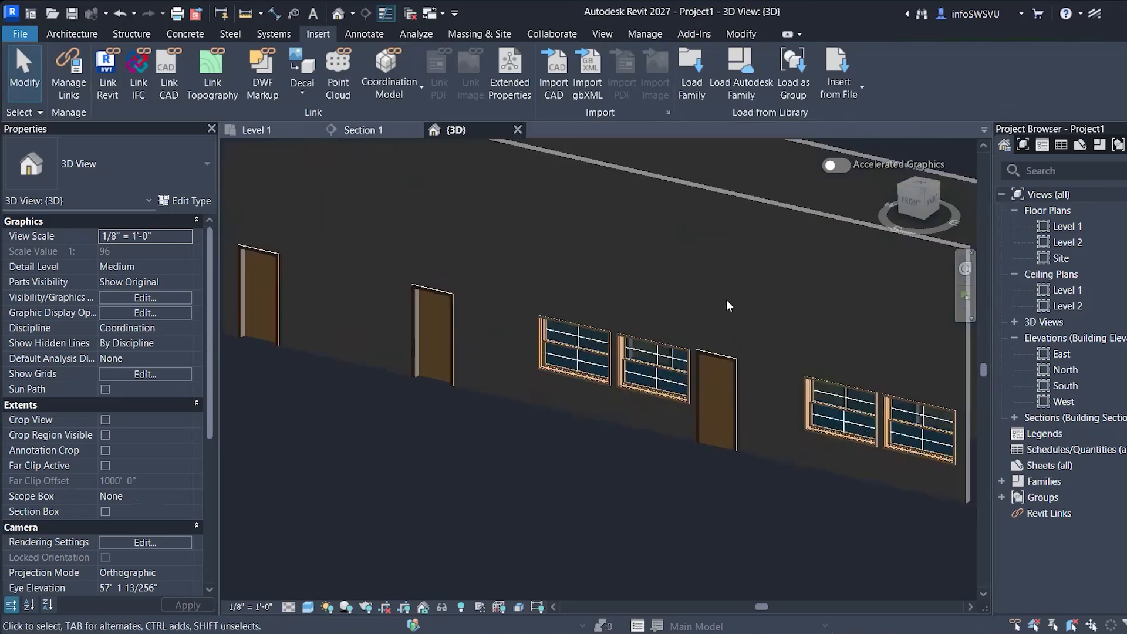
scroll(651, 459, down, 5)
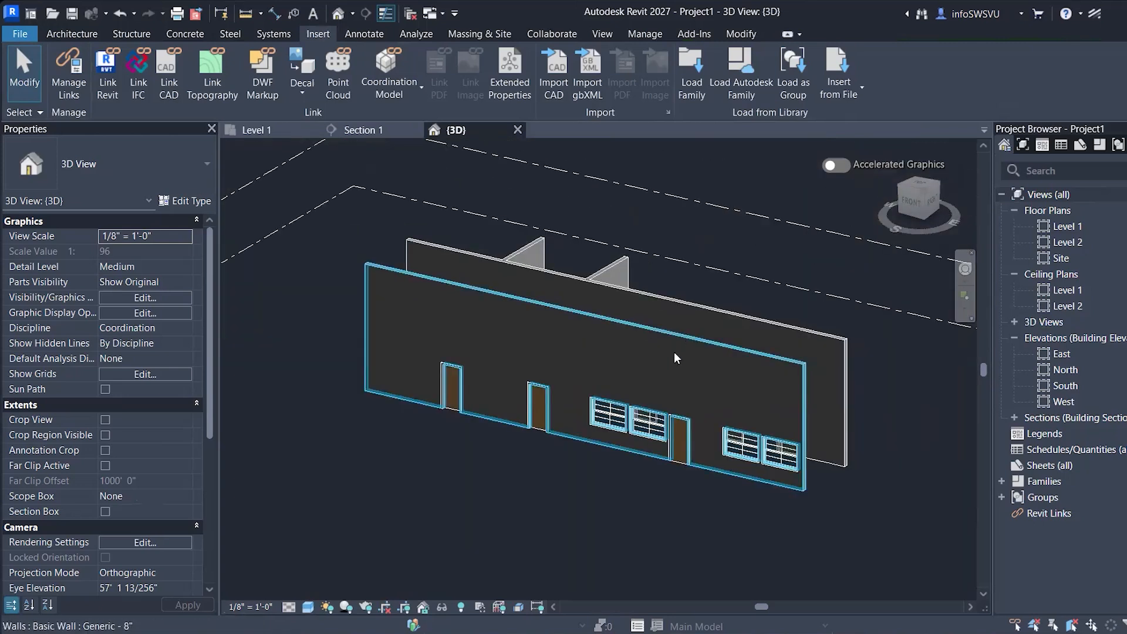
- Select all four walls and set their top constraint to Up to level: Level 2
click(639, 329)
key(Tab)
click(638, 328)
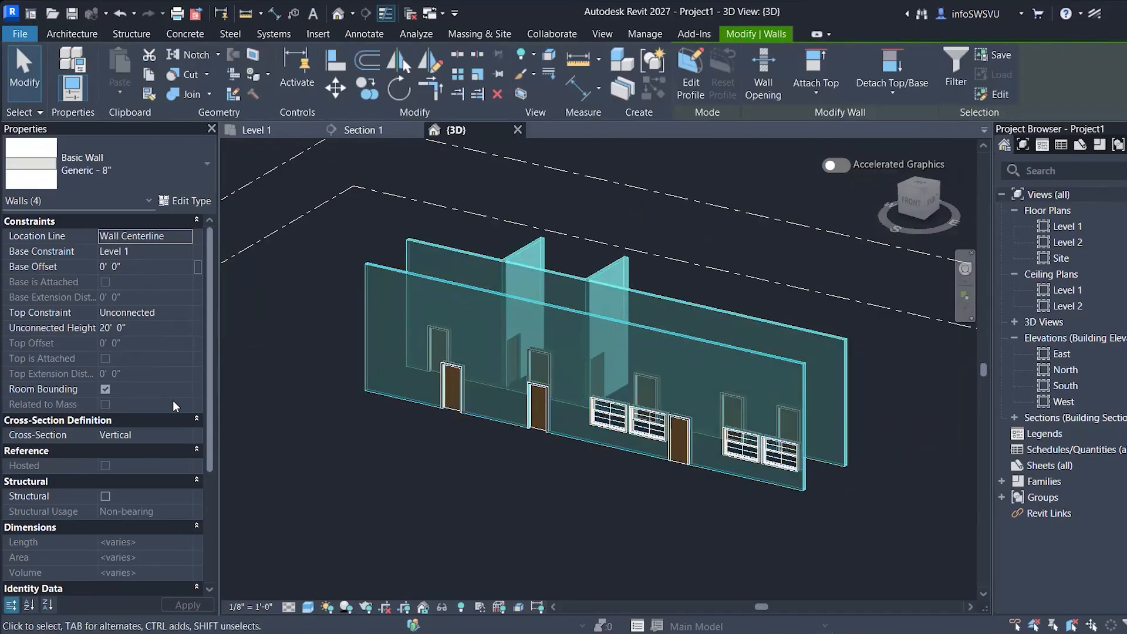
click(185, 313)
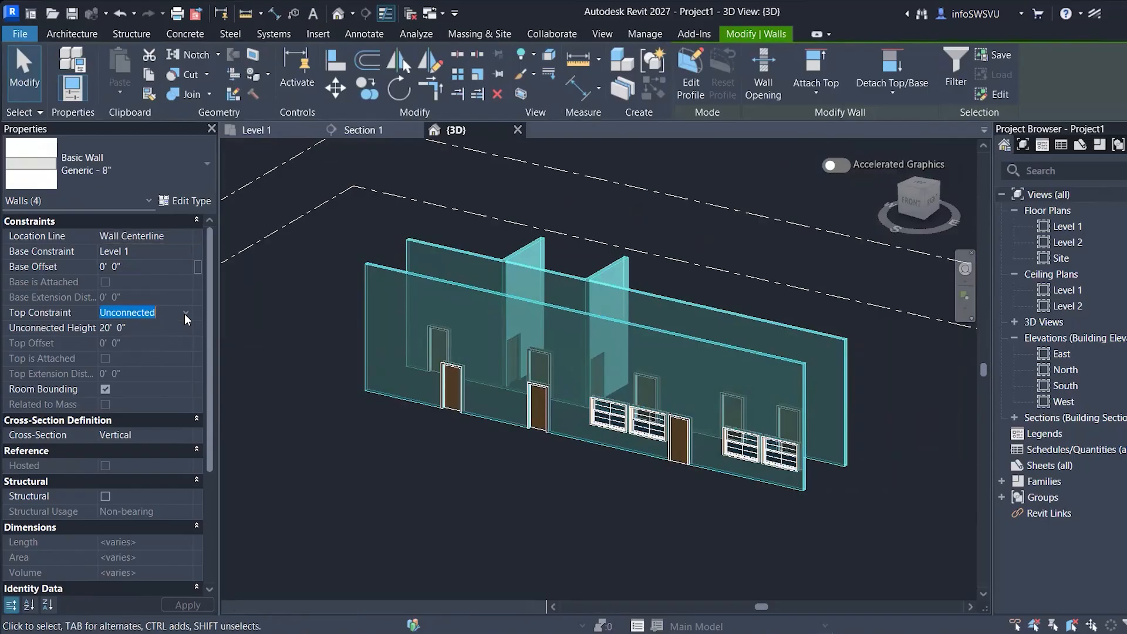
click(184, 313)
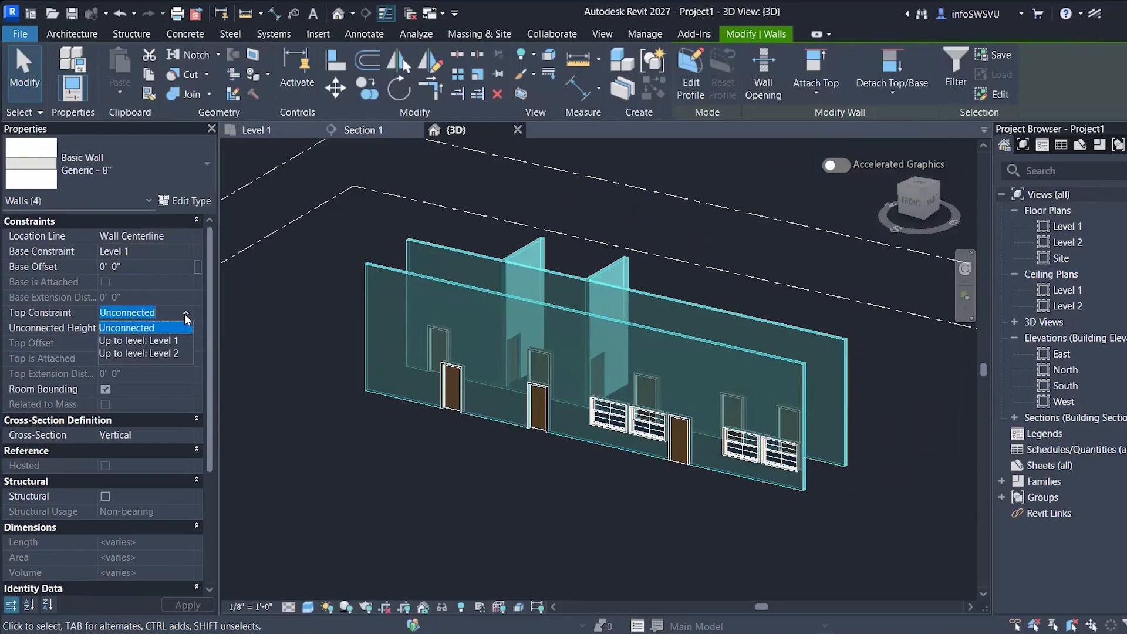
click(446, 479)
shift+middle_drag(616, 499, 649, 521)
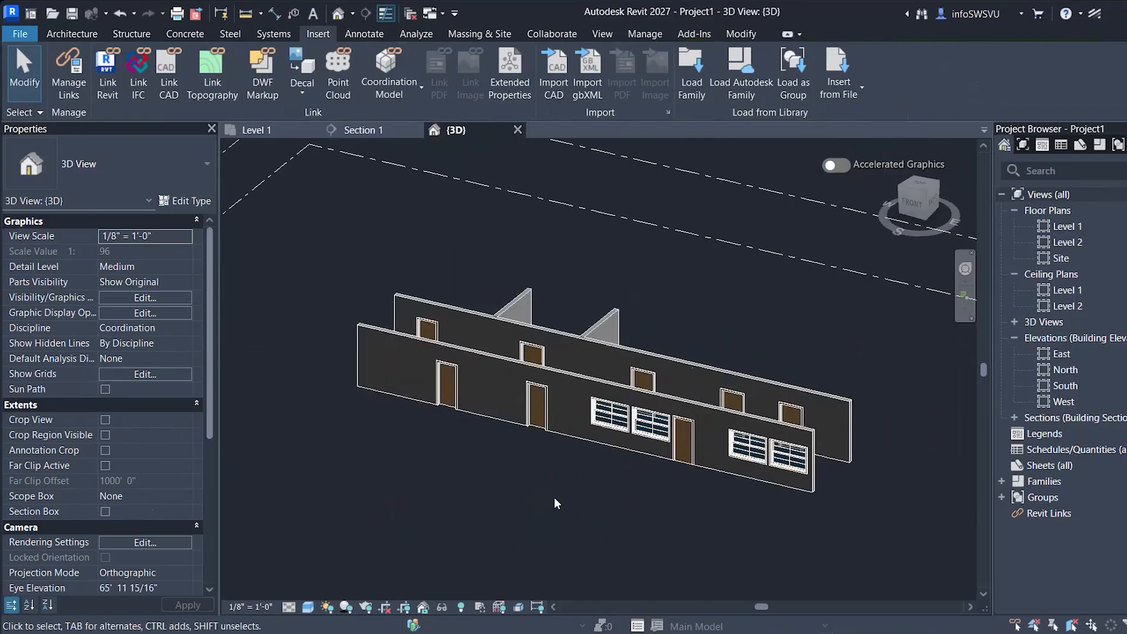
- Return to the Level 1 floor plan
double_click(1083, 226)
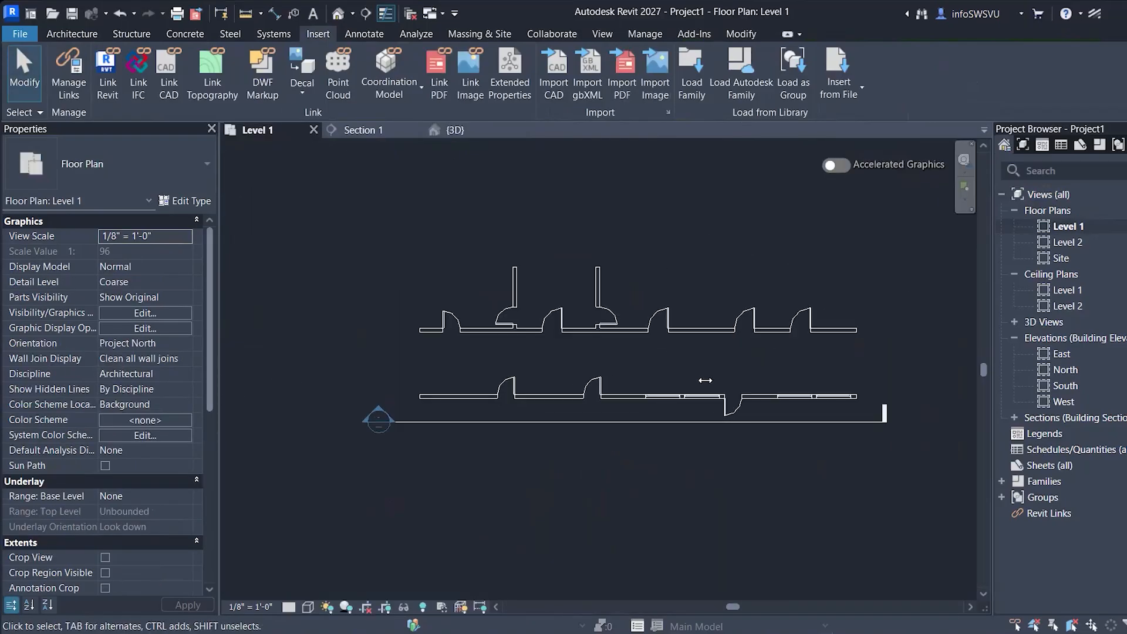
scroll(705, 380, up, 1)
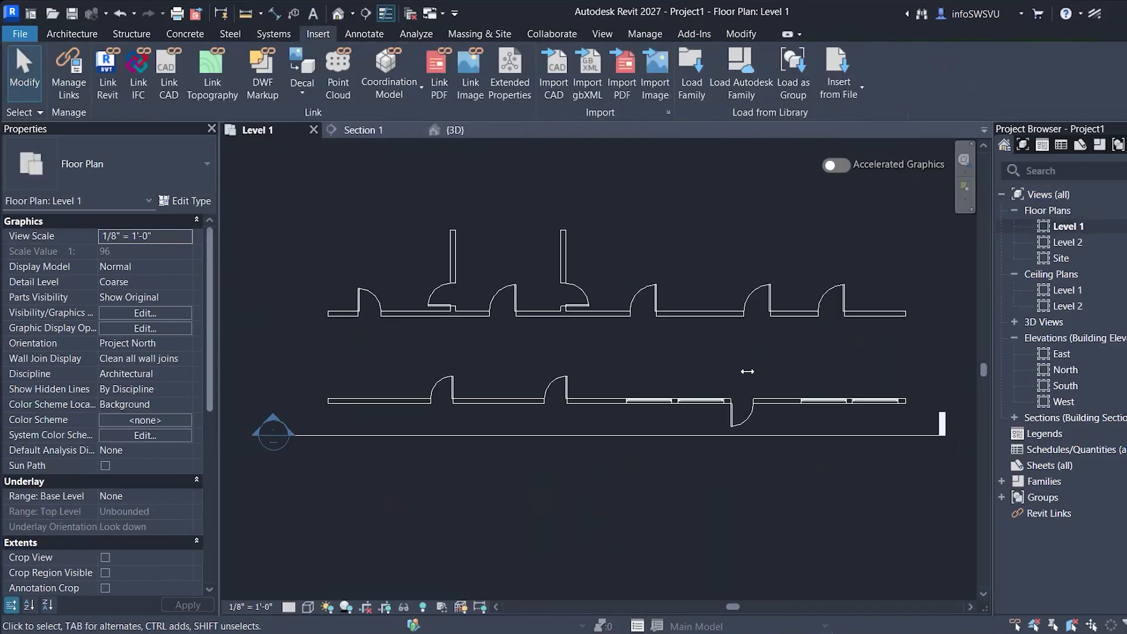
scroll(742, 370, down, 1)
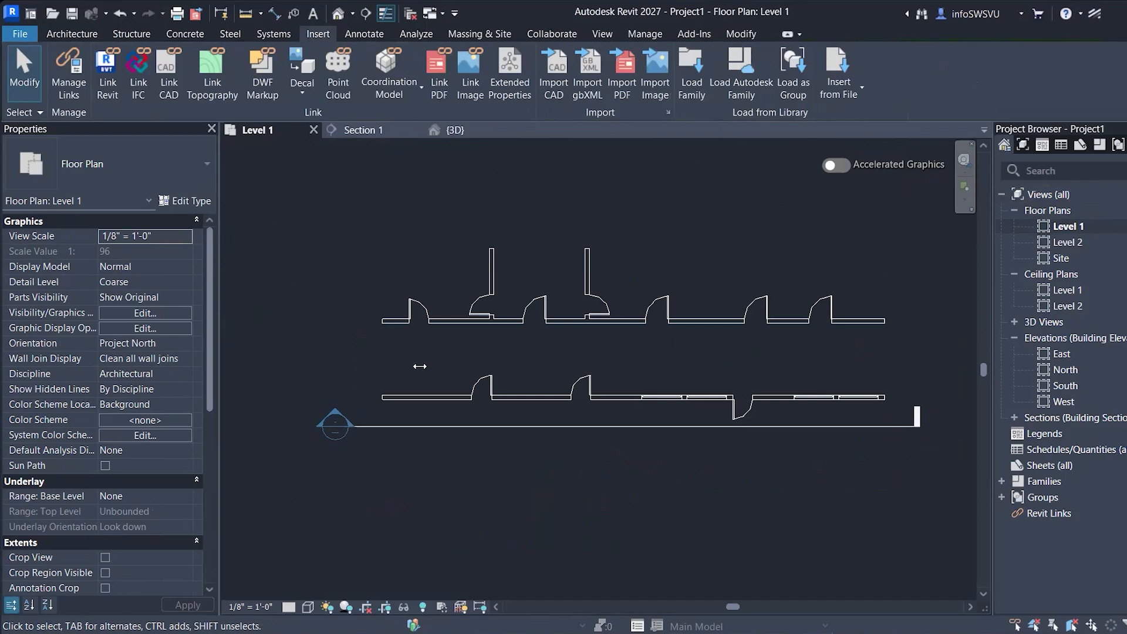
scroll(417, 368, up, 2)
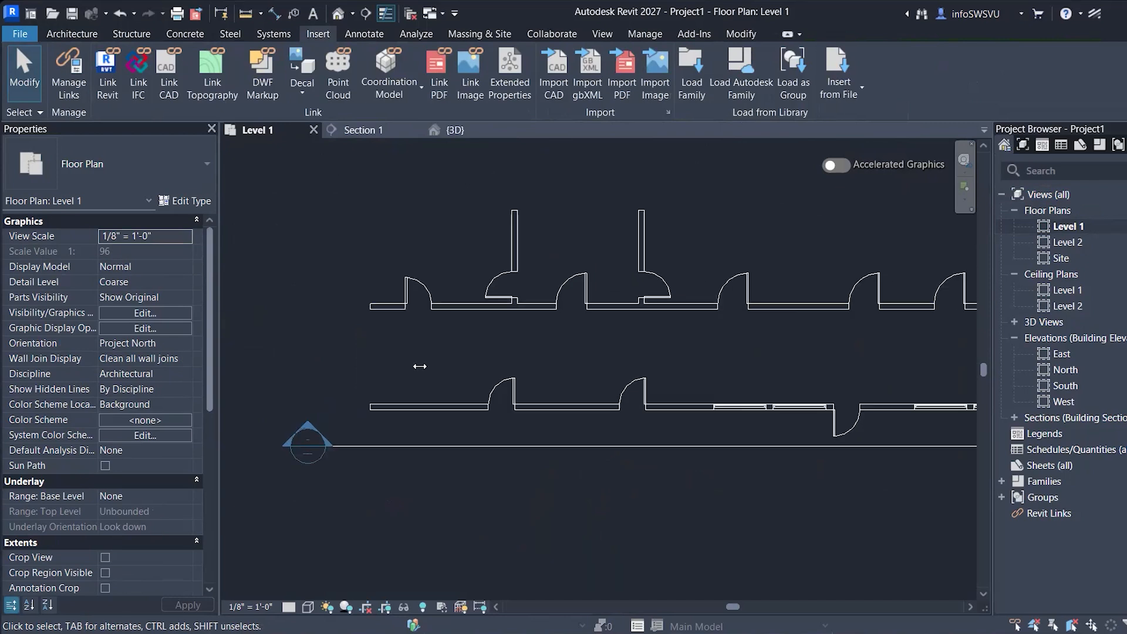
- Start the Window command with the Fixed 16" x 24" type and duplicate that type as V
key(w)
key(n)
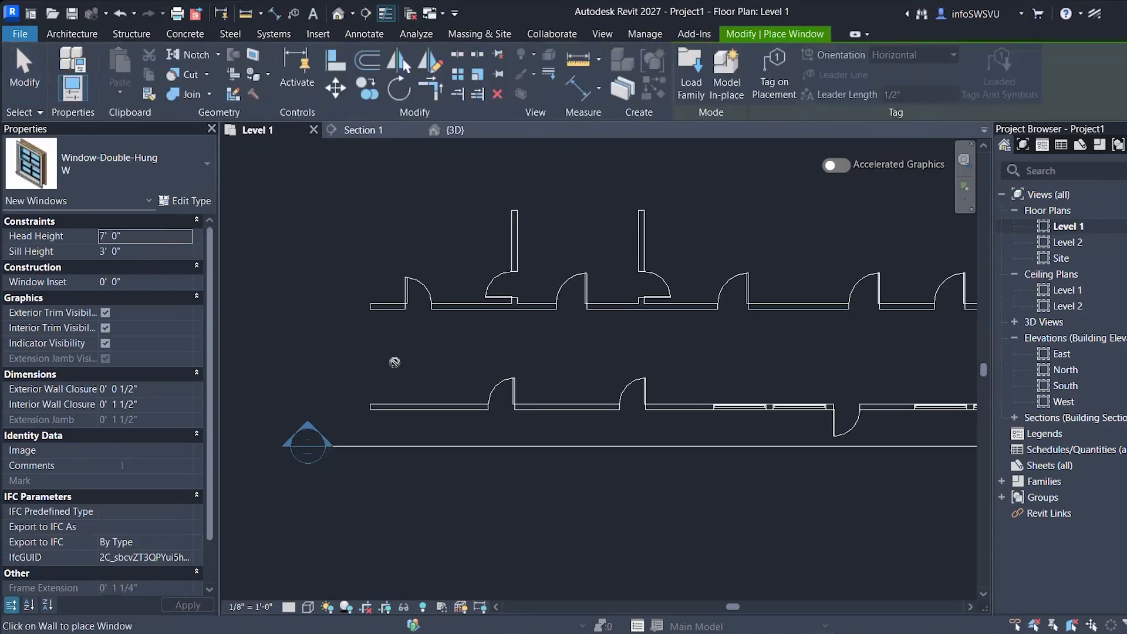
click(177, 167)
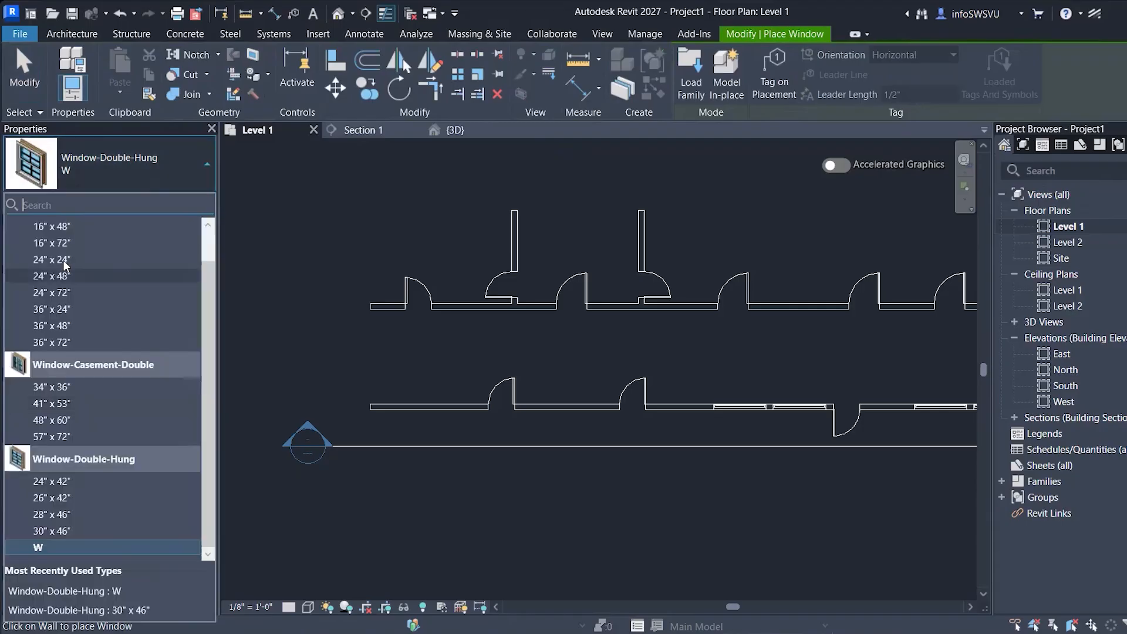
scroll(65, 265, up, 1)
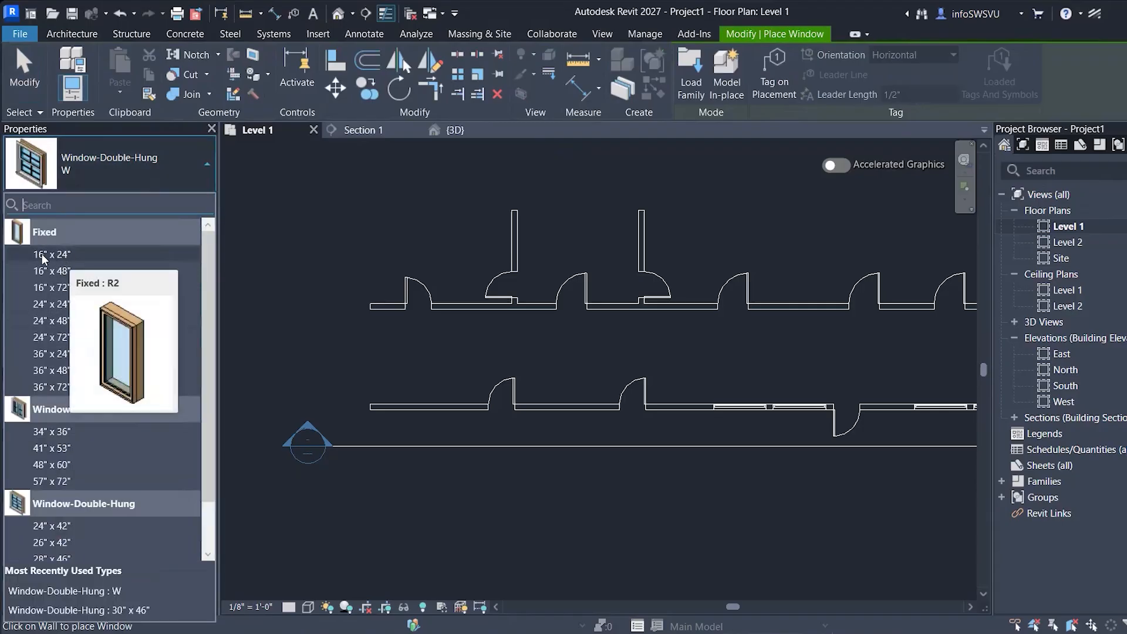
click(41, 254)
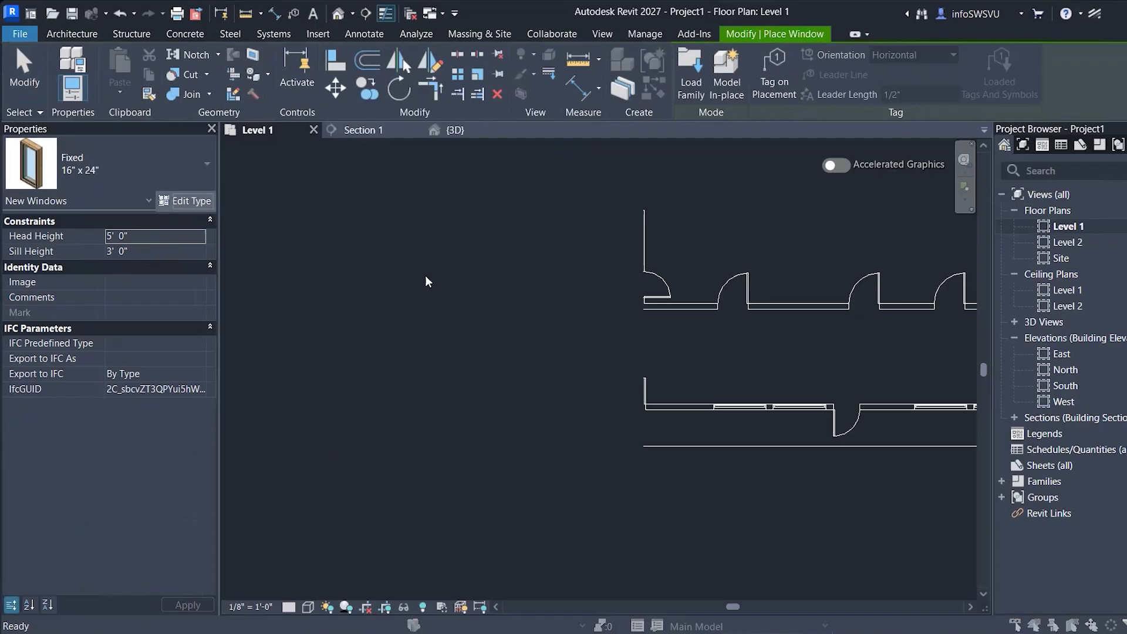
click(488, 153)
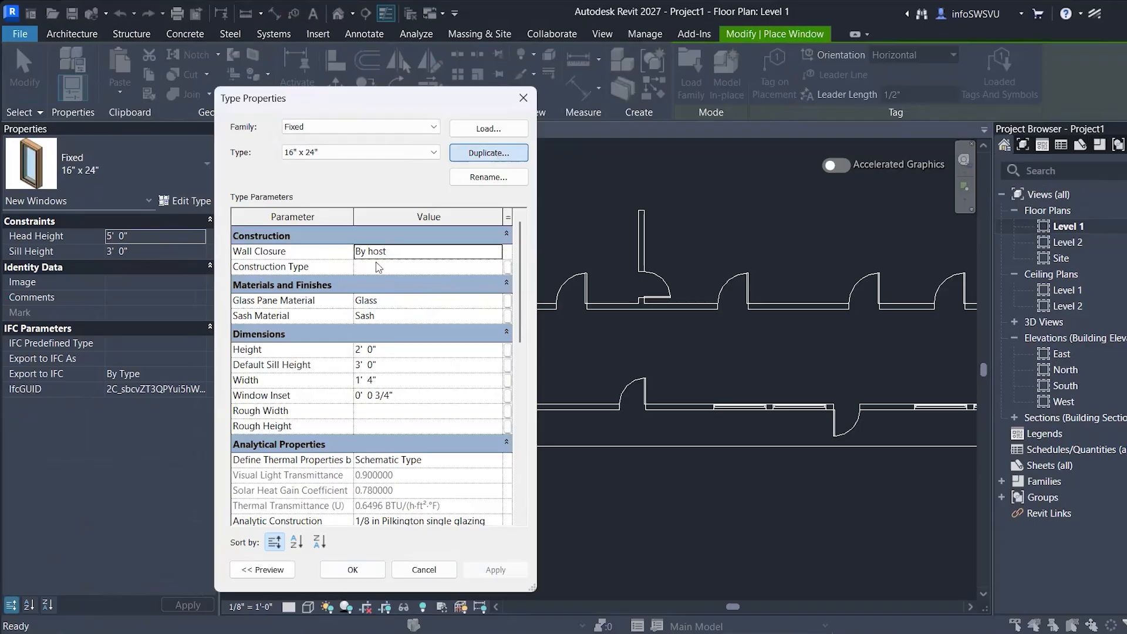
text(v)
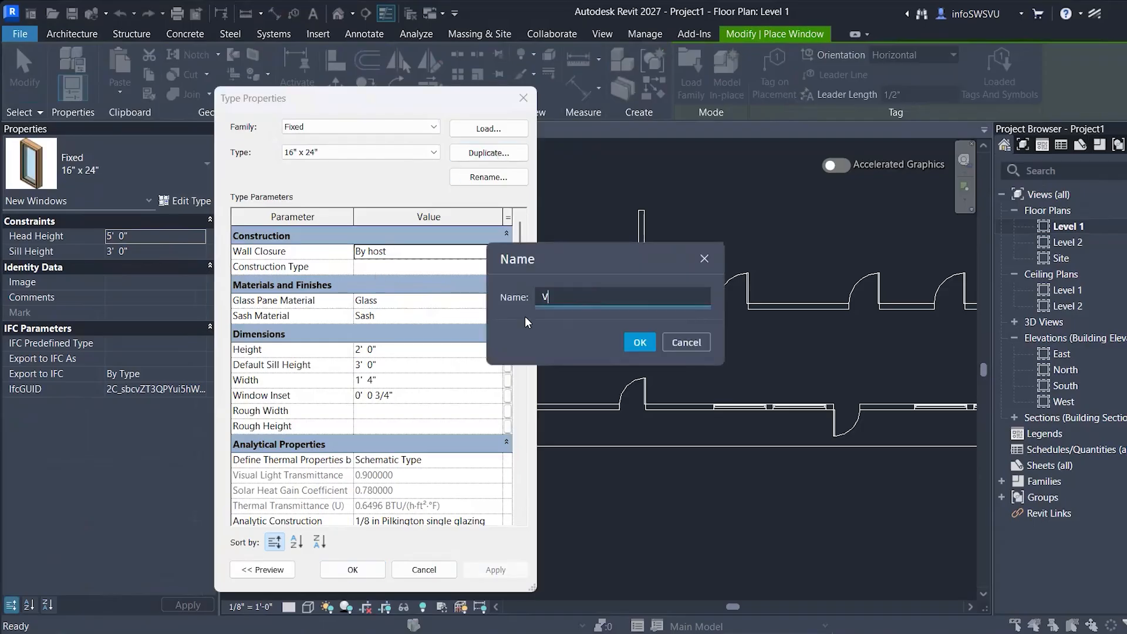
click(640, 342)
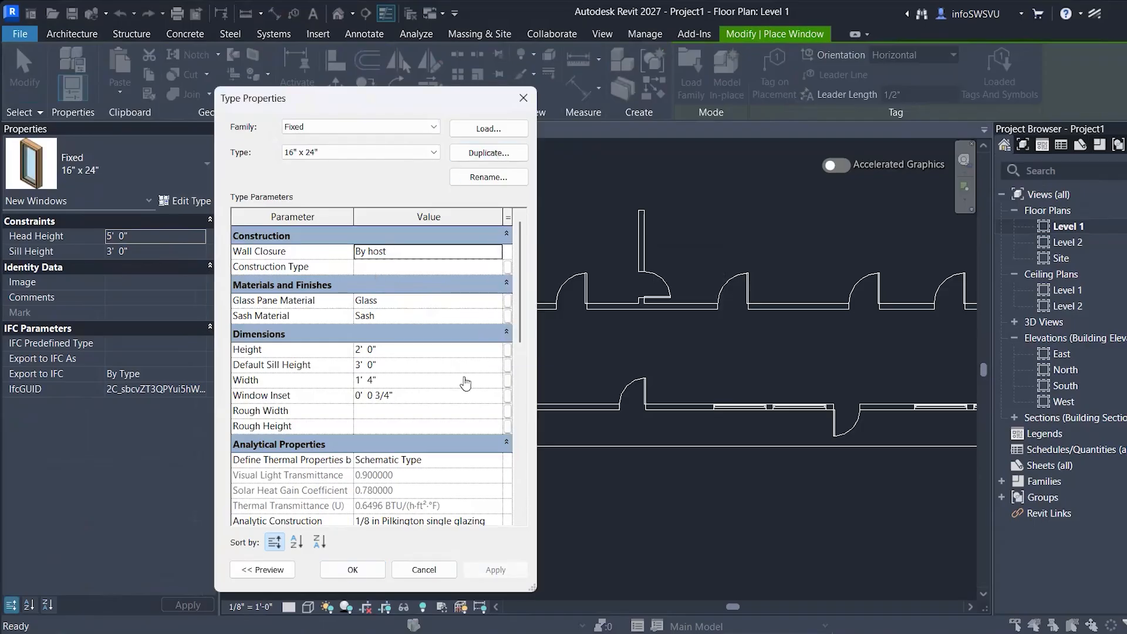
- Set window type V to a height and width of 18" each, and accept the type properties
click(404, 351)
text(18)
key(Return)
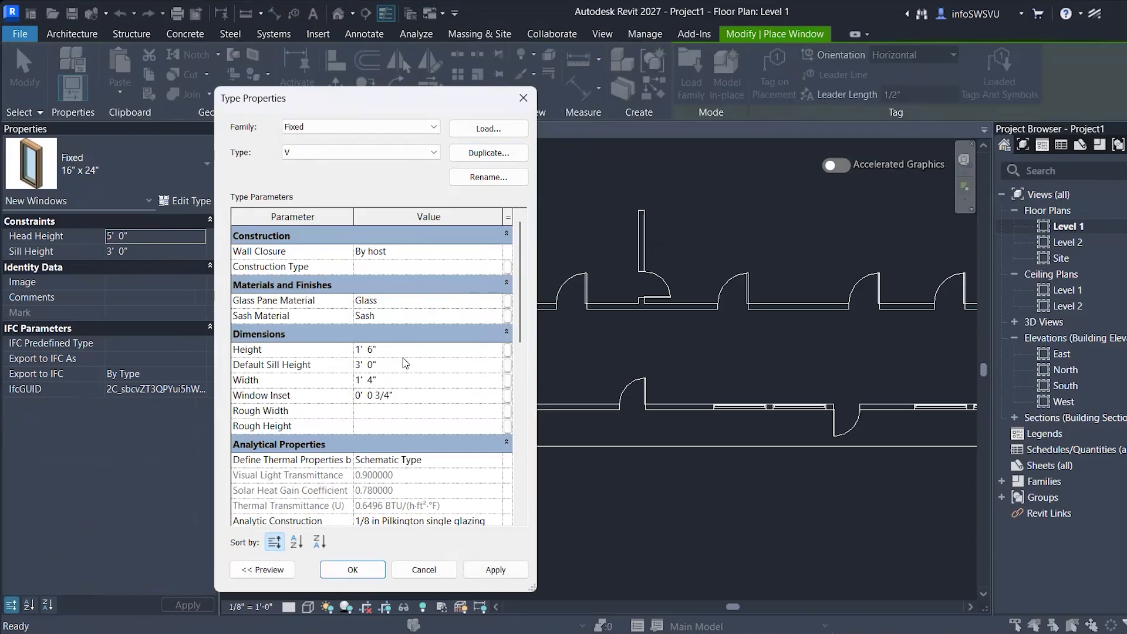
click(398, 380)
text(18")
key(Return)
click(370, 573)
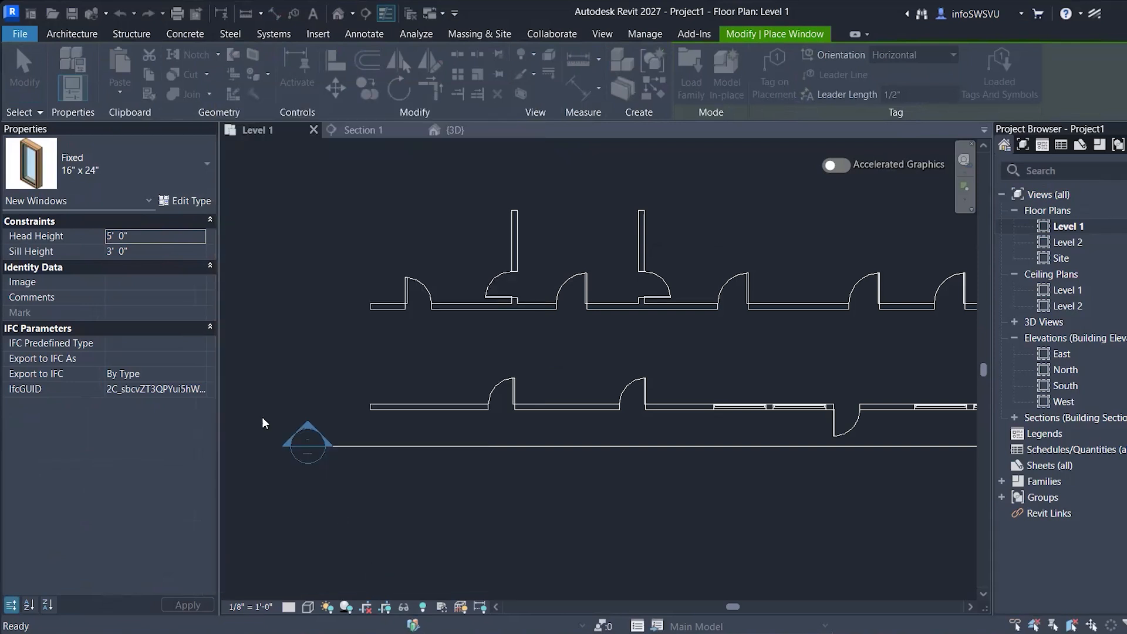
- Set the new window's sill height to 8'-0" and place a V window in the lower wall, 7'-6" from the wall's left end and the first door
click(148, 251)
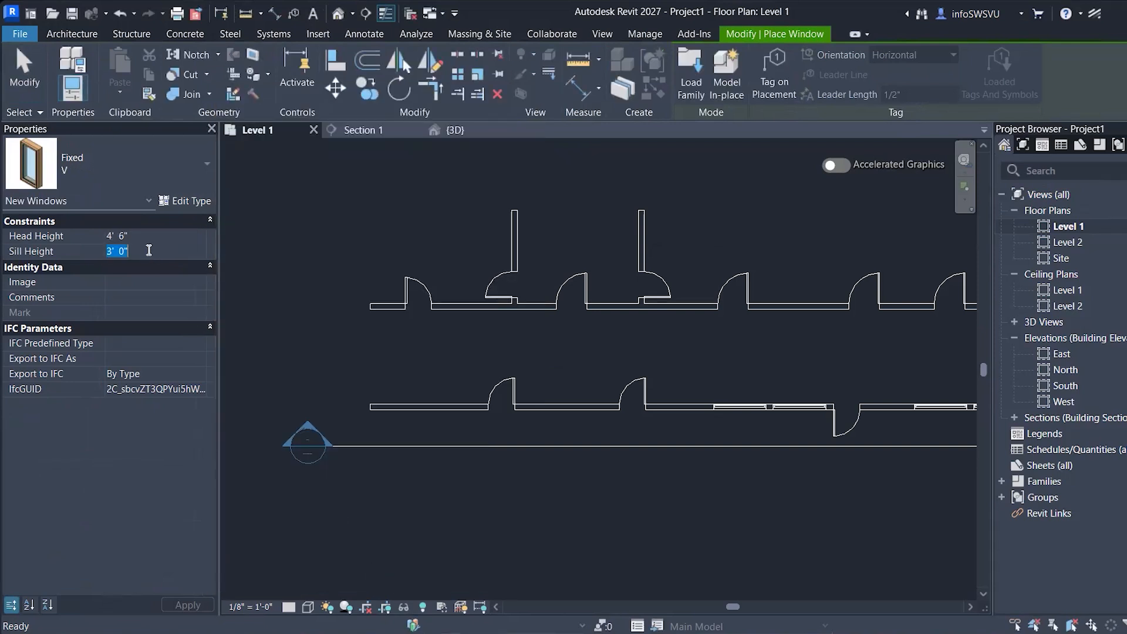
text(8)
key(Return)
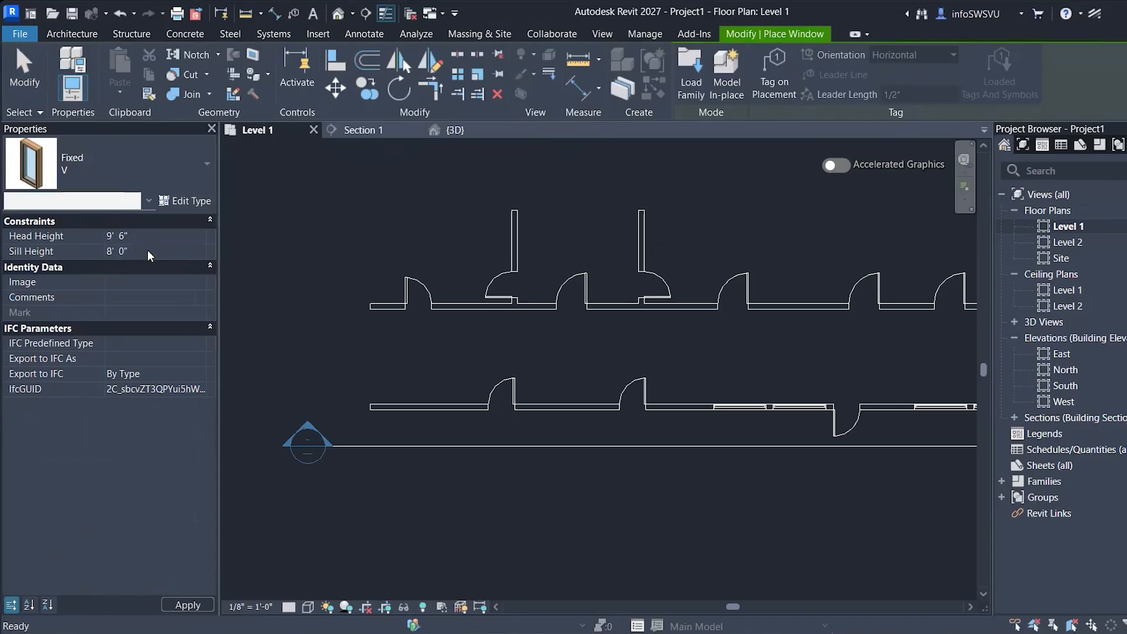
click(435, 406)
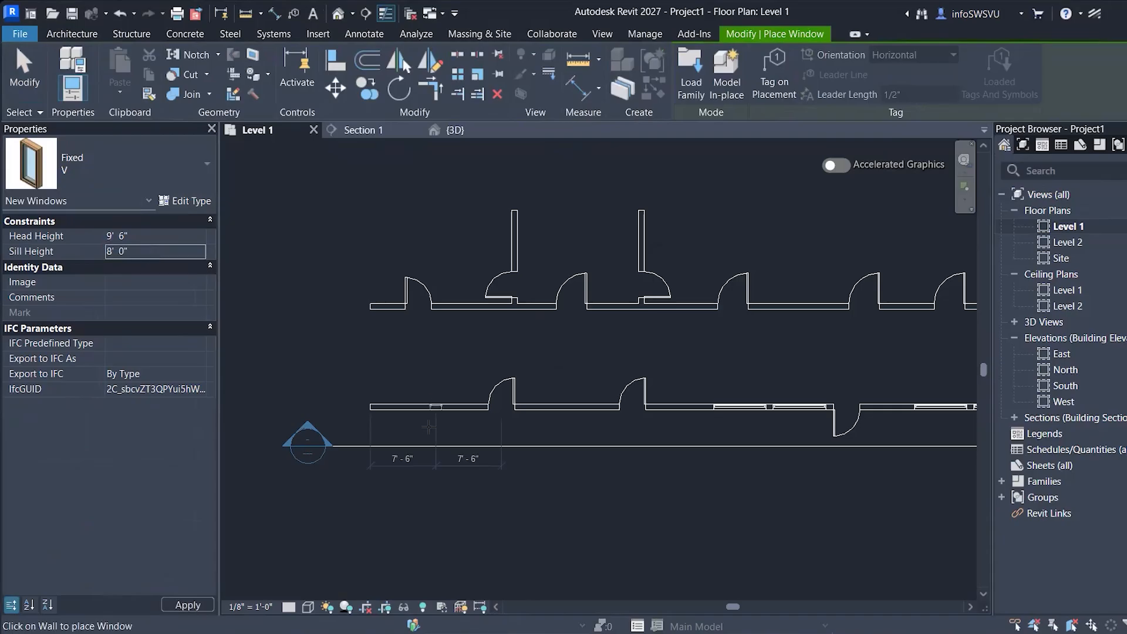
scroll(448, 424, up, 2)
scroll(448, 425, up, 1)
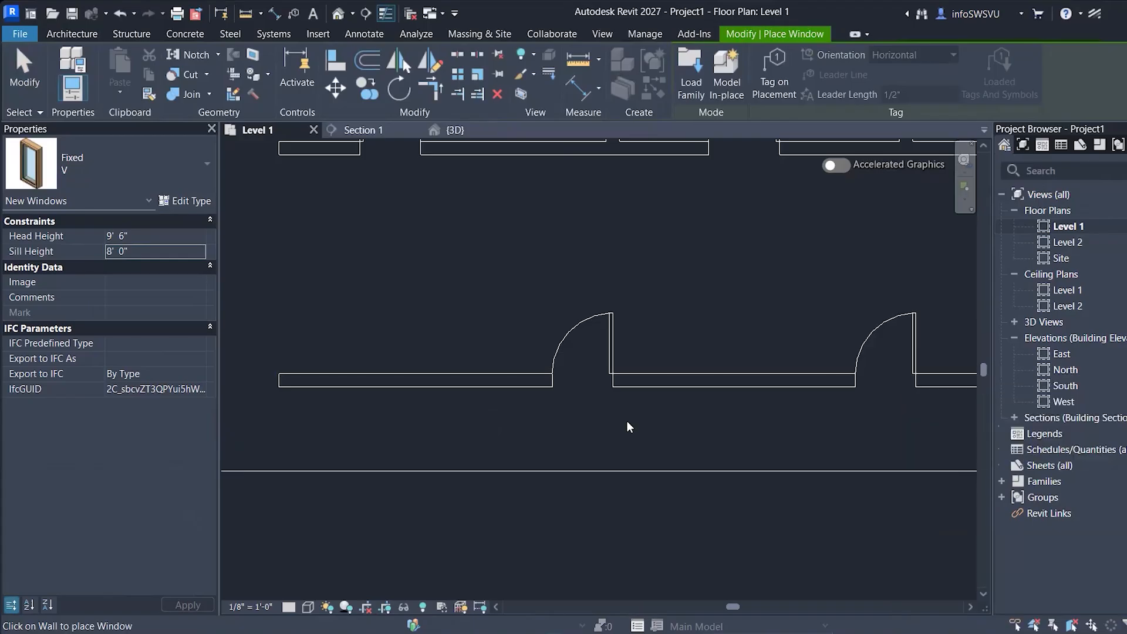
- Place another V window in the lower wall just to the right of the first door, and finish the Window command
scroll(596, 432, down, 1)
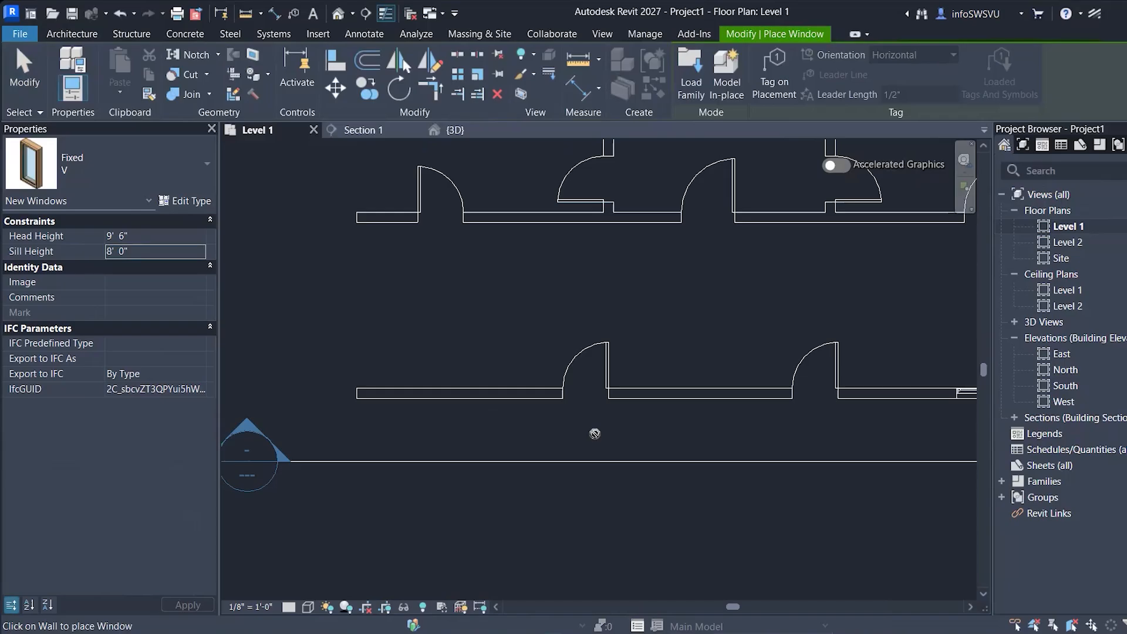
click(646, 394)
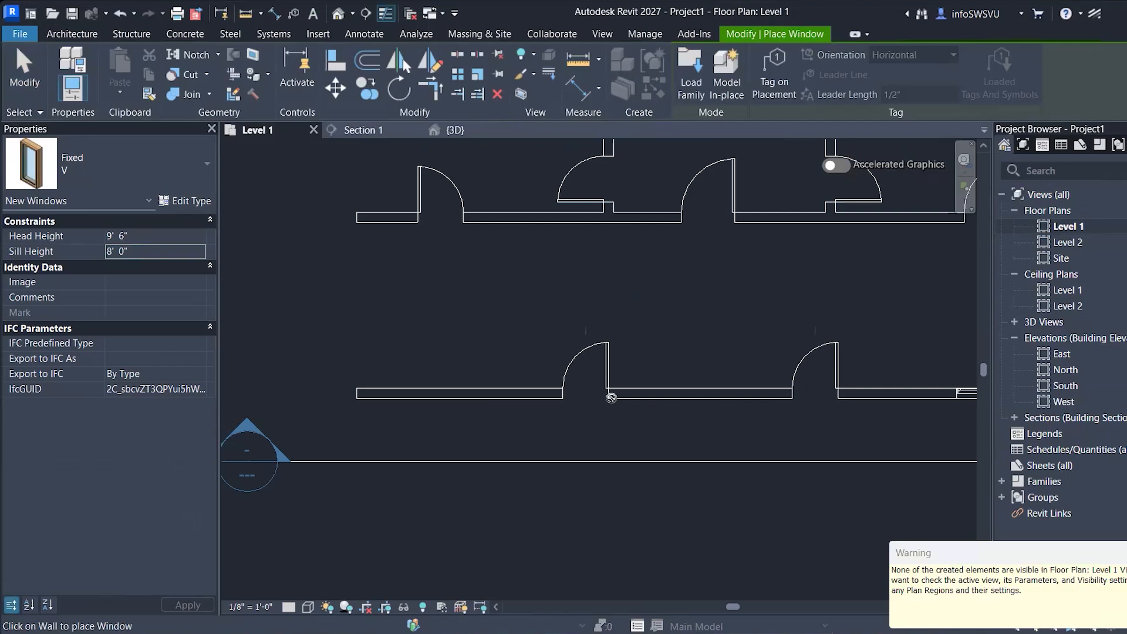
key(Escape)
key(Escape)
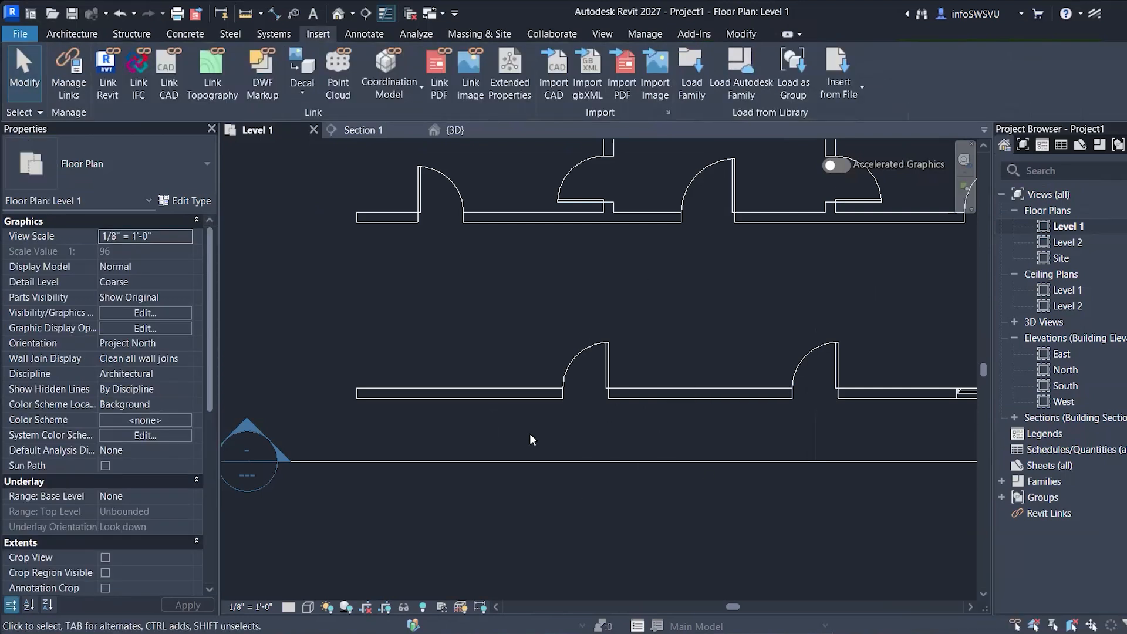
- Inspect the high V windows in the Section 1 view and in the 3D view
scroll(529, 433, down, 3)
scroll(695, 435, up, 1)
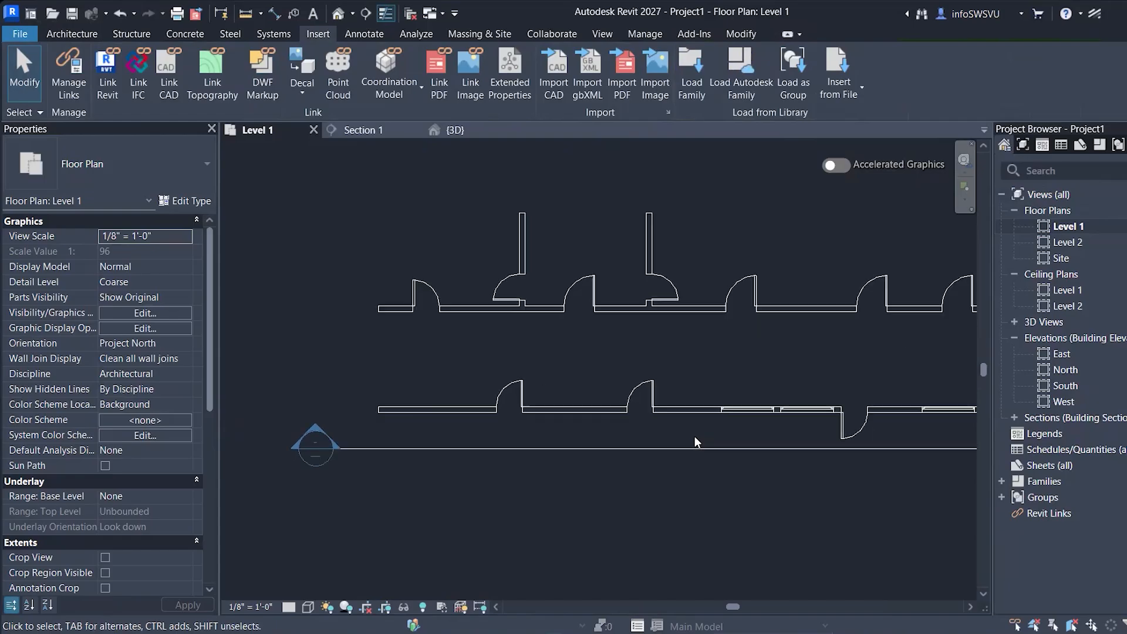
double_click(315, 441)
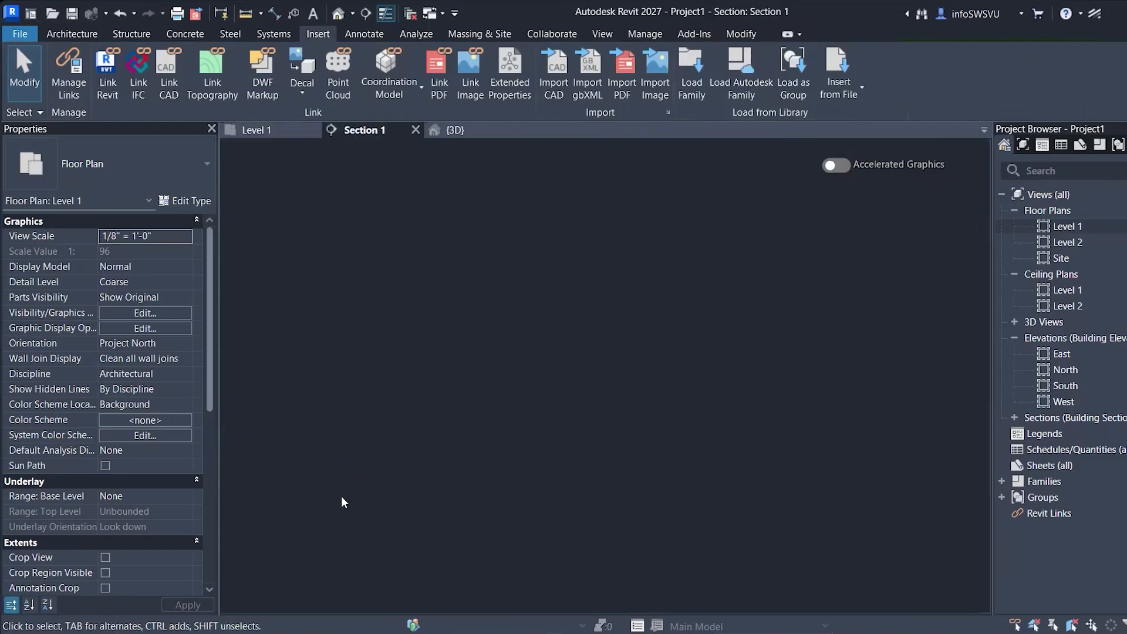
scroll(359, 376, up, 5)
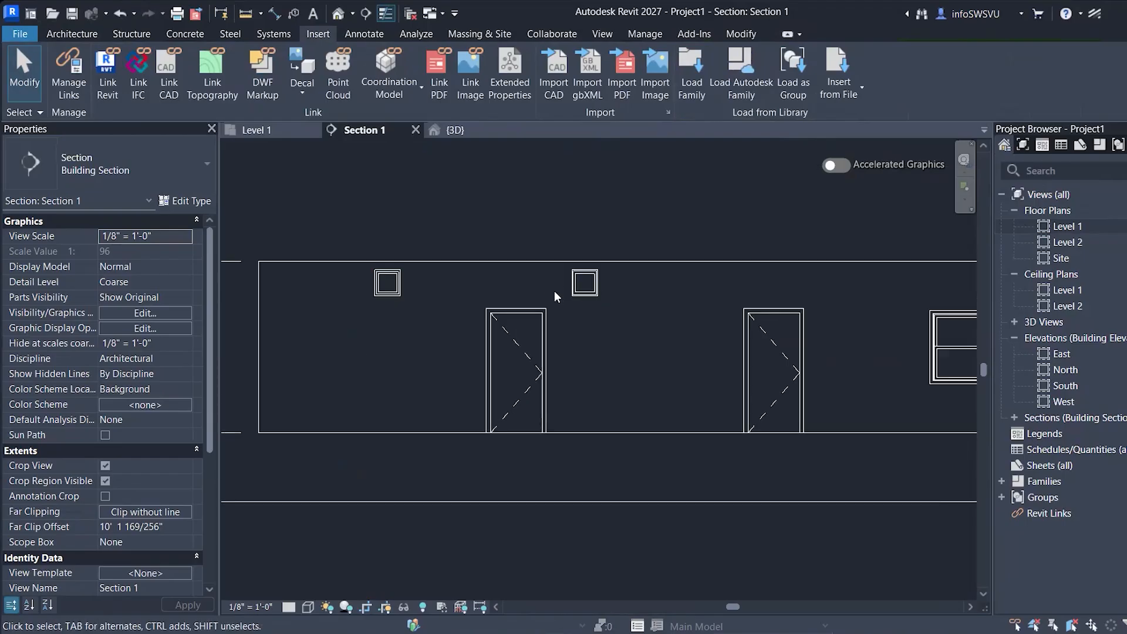
click(469, 136)
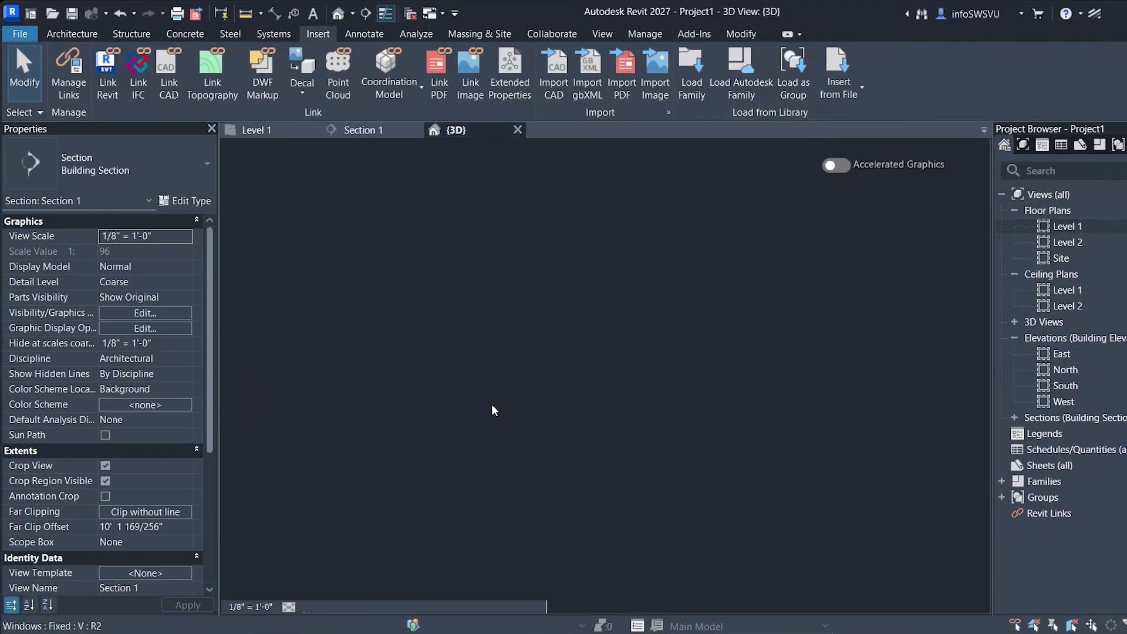
scroll(402, 349, up, 5)
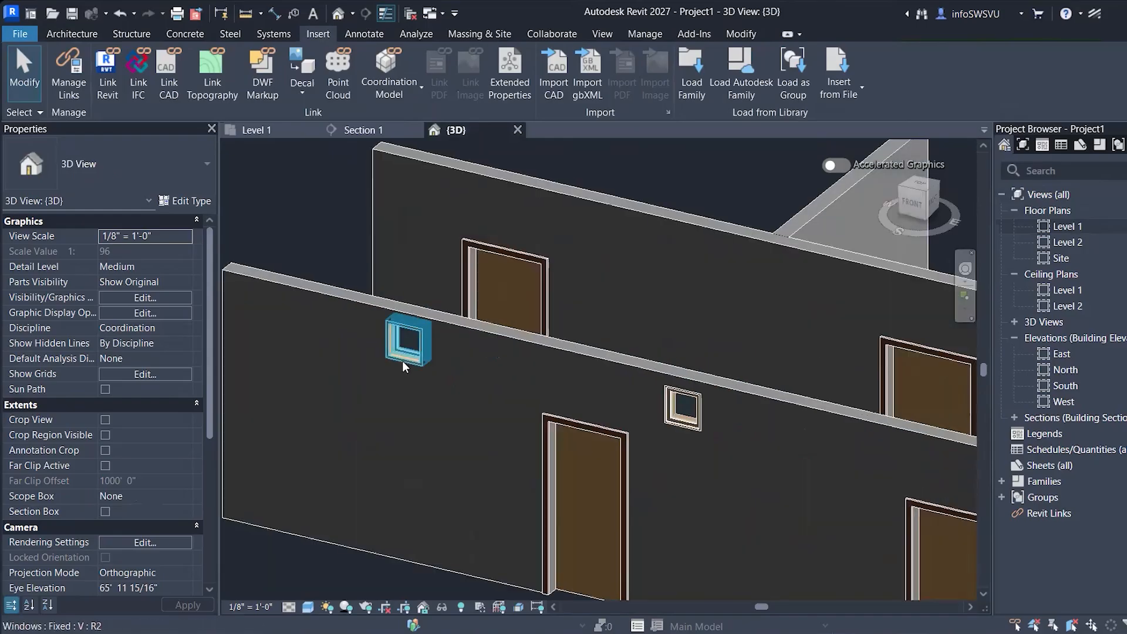
- Place a third V window high on the front wall in the 3D view, 3'-0" from the wall's left end
key(w)
key(n)
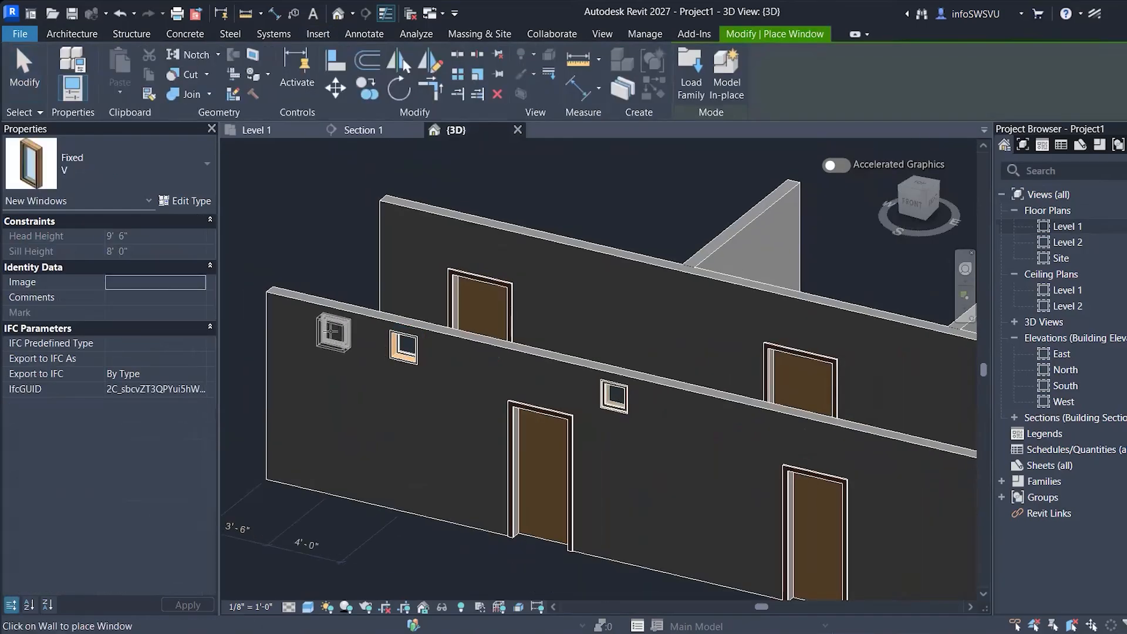
click(323, 333)
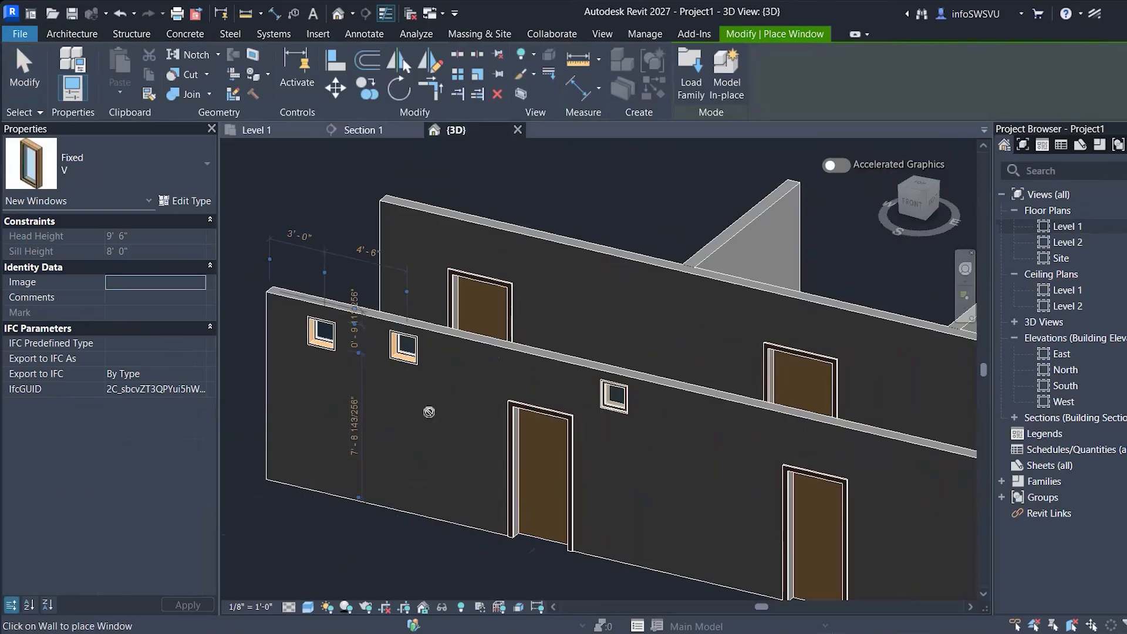
key(Escape)
key(Escape)
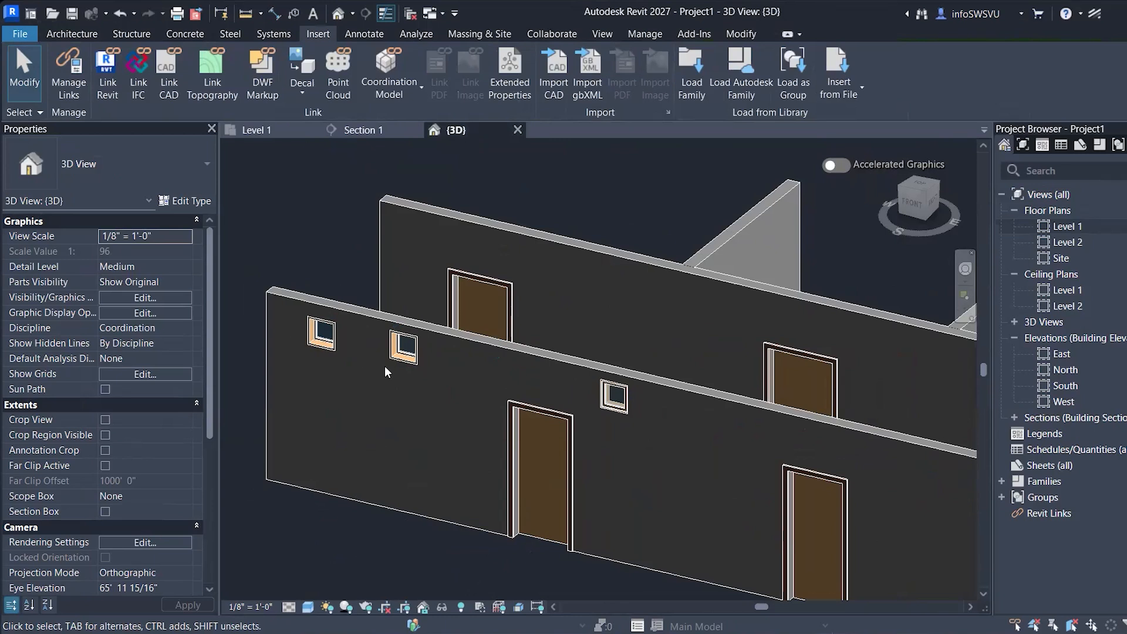
- Return to the Level 1 floor plan and examine the lower wall where the V windows are placed
click(1068, 227)
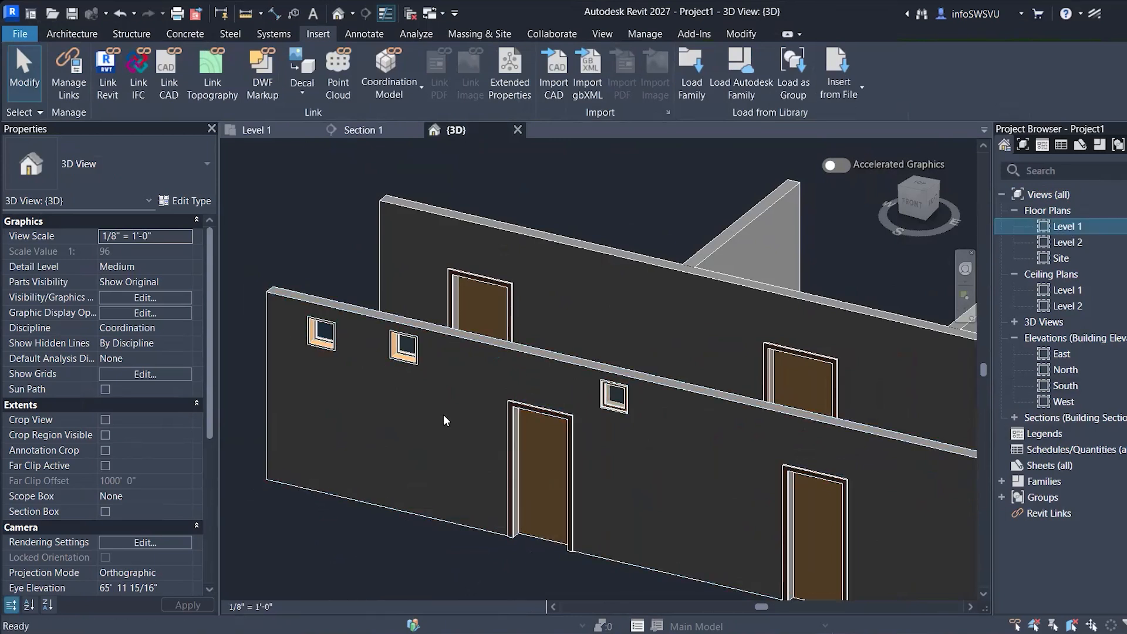
scroll(491, 414, down, 4)
scroll(784, 390, up, 1)
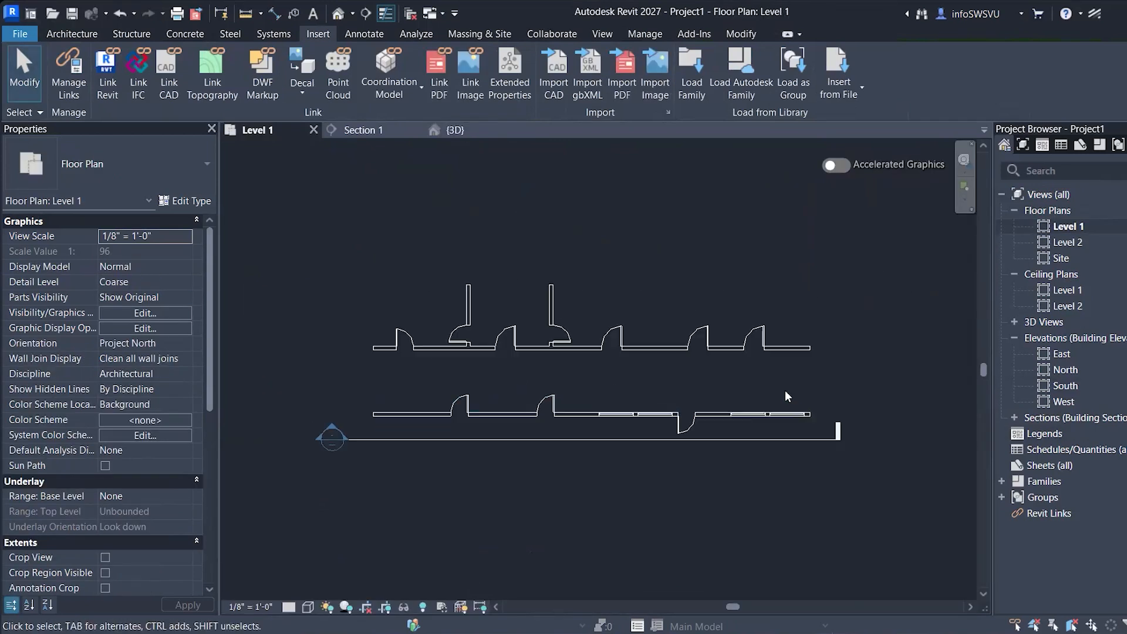
scroll(787, 395, up, 1)
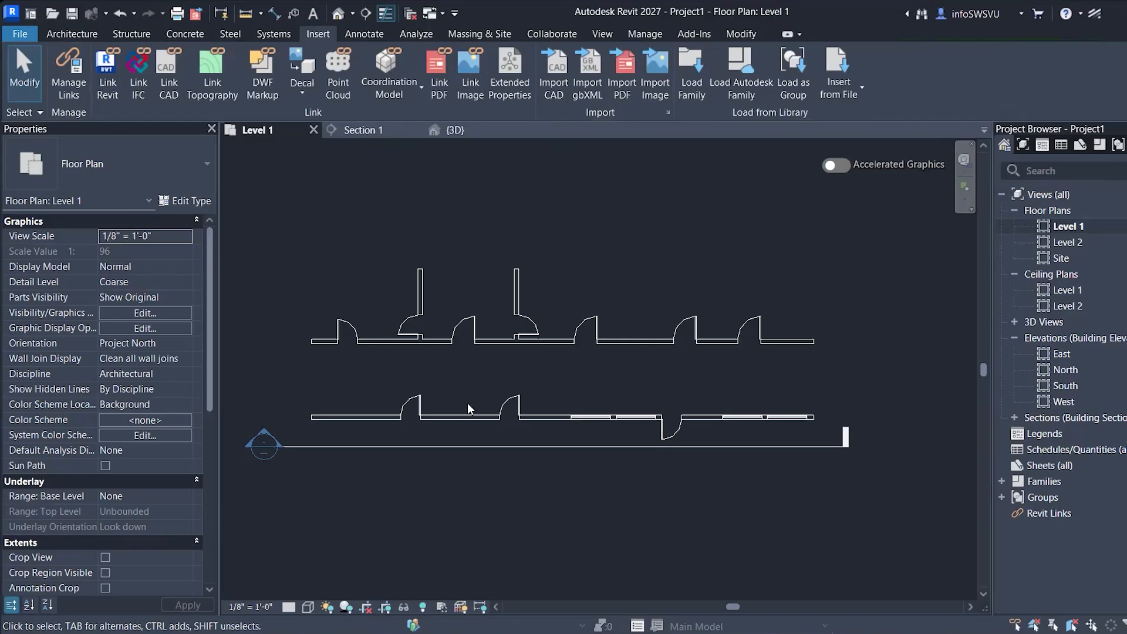
scroll(358, 402, up, 2)
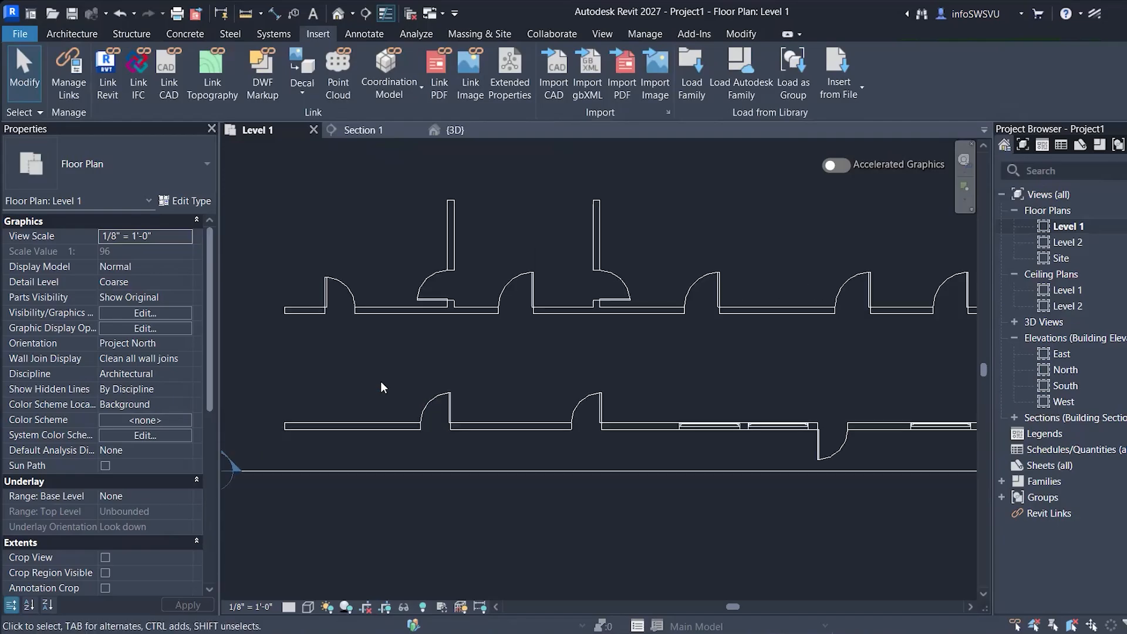
scroll(381, 382, down, 1)
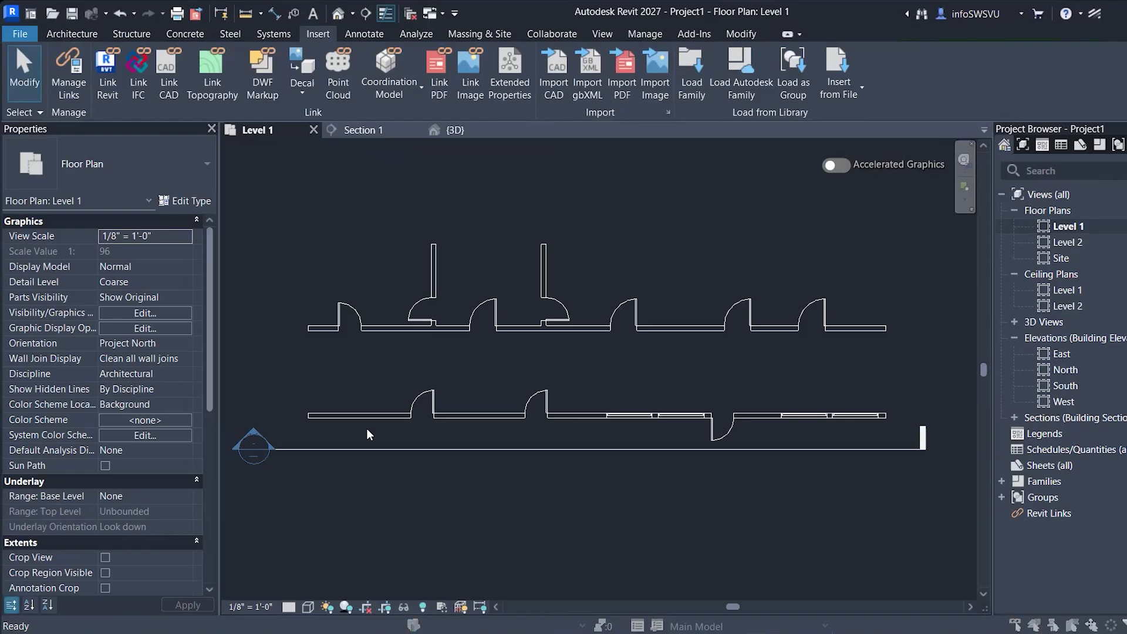
- Open the plan's View Range and set the top of the primary range to Level Above (Level 2) with an offset of 0
key(v)
key(v)
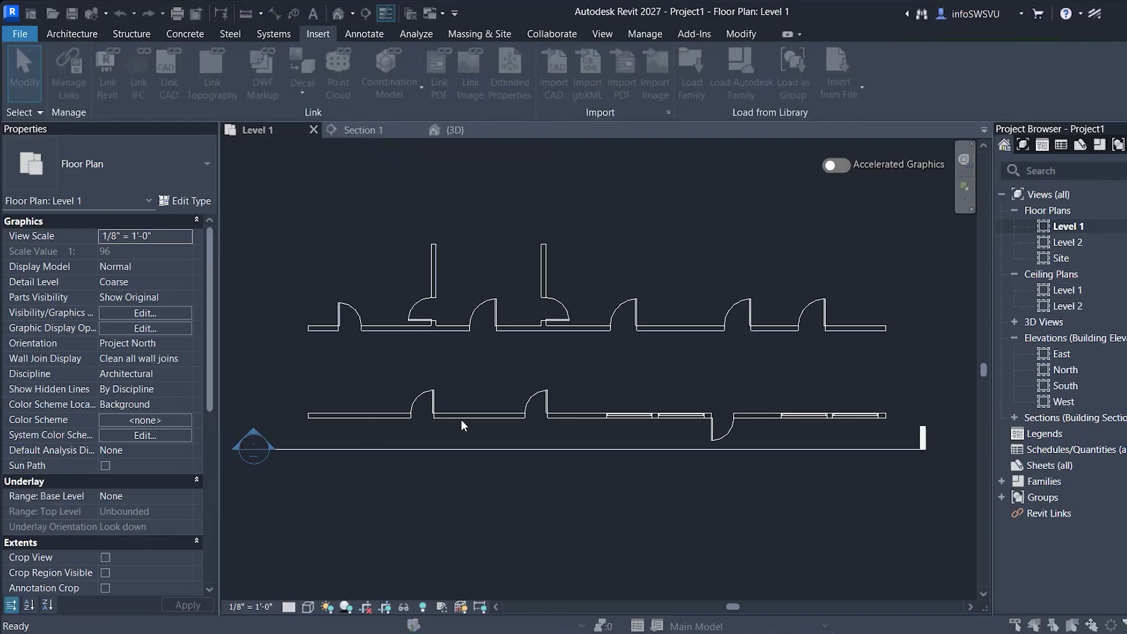
drag(805, 229, 628, 218)
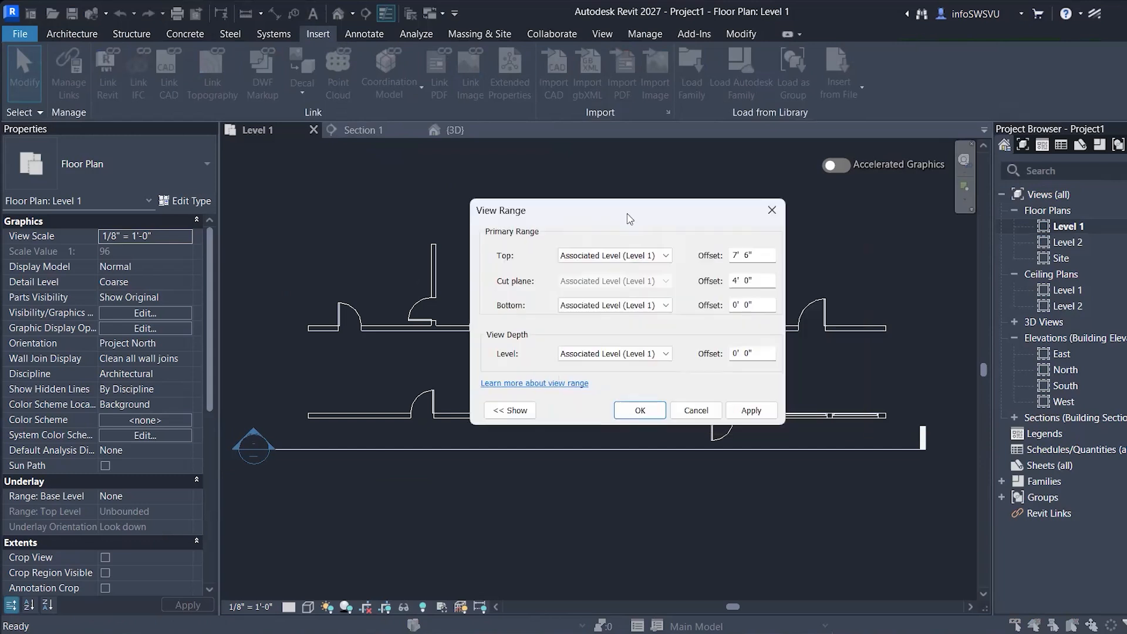
click(611, 255)
click(599, 281)
drag(763, 252, 702, 256)
text(0)
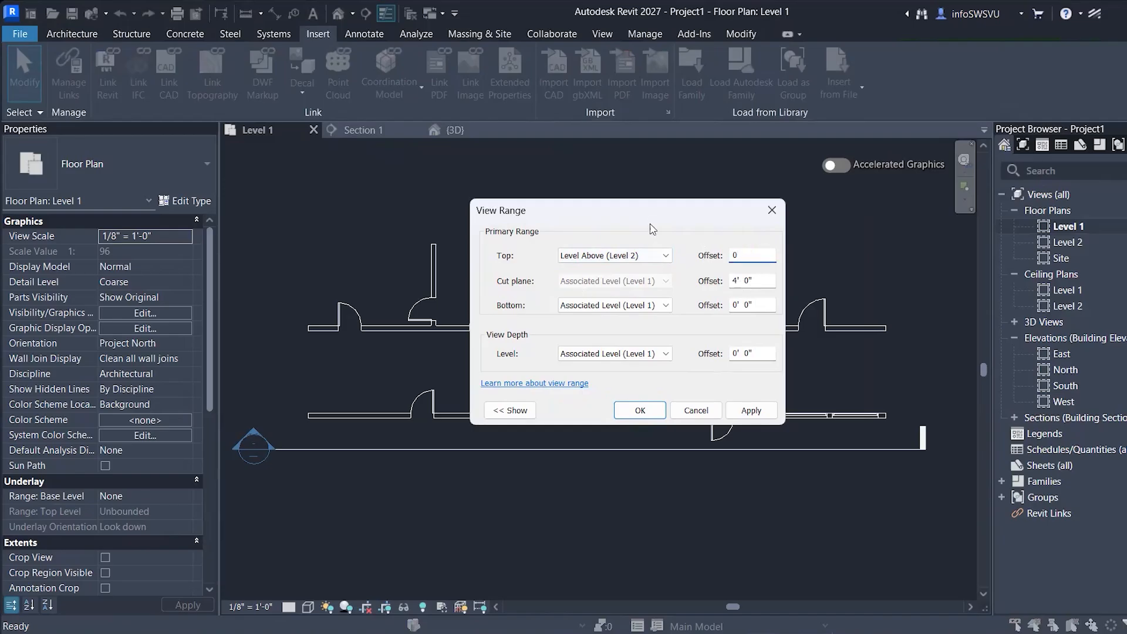
- Set the view range's cut plane offset to 8' 1", accept the settings, and examine the high windows in plan
click(766, 280)
drag(763, 281, 678, 286)
text(8' 1)
click(751, 410)
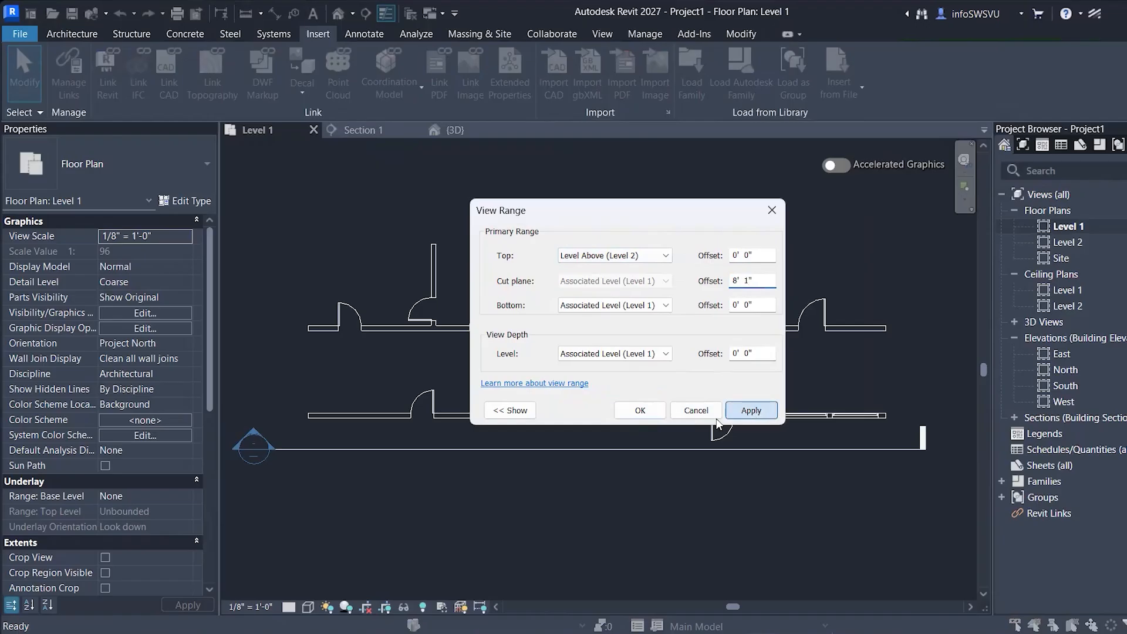
click(653, 413)
scroll(326, 411, up, 2)
scroll(484, 418, down, 2)
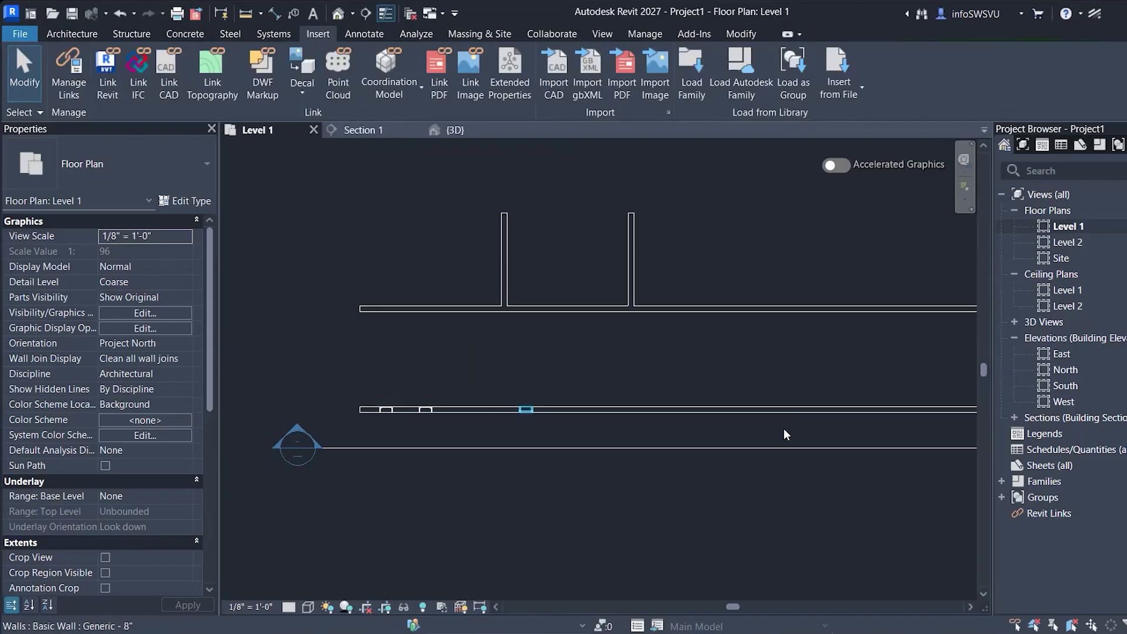
scroll(786, 347, down, 1)
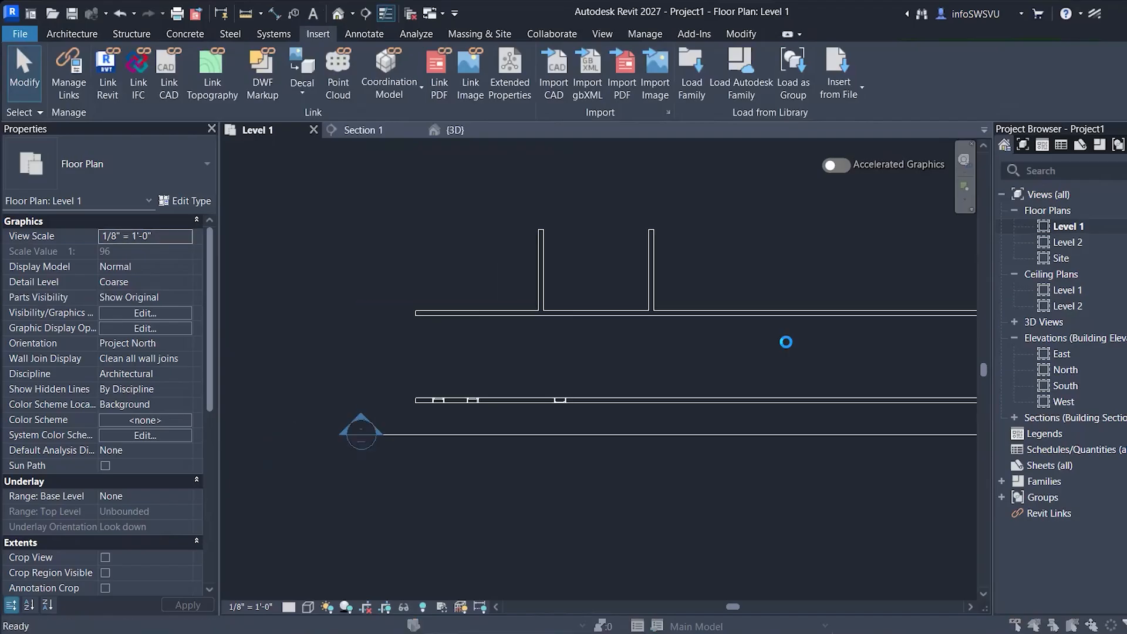
- Set the view range's cut plane offset to 4' and fit the whole plan in view
drag(759, 282, 678, 285)
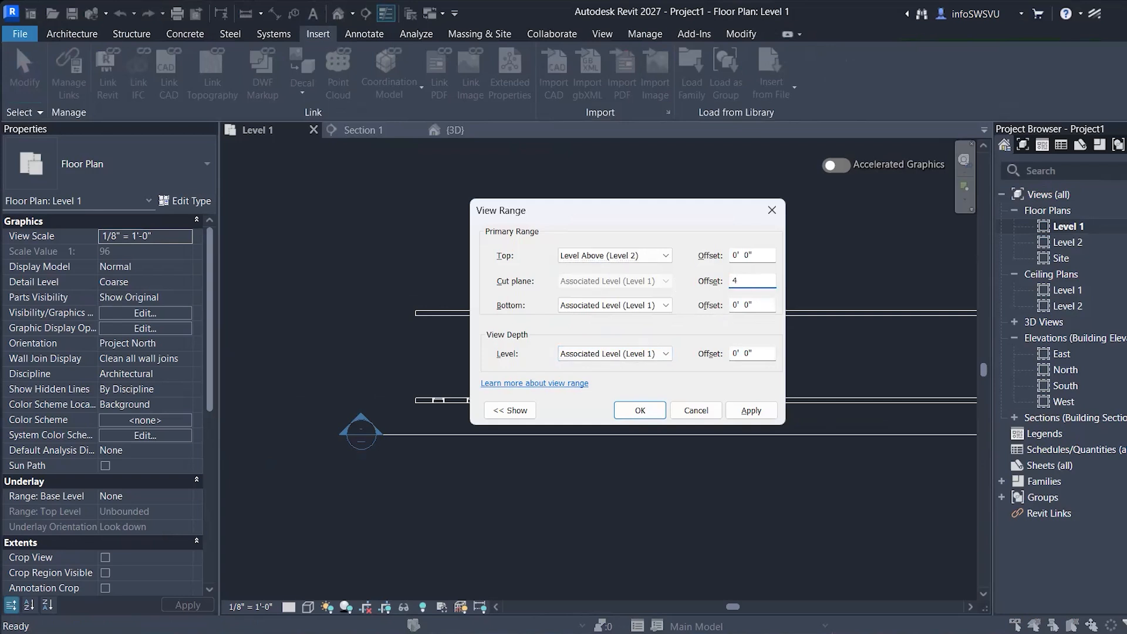
key(Return)
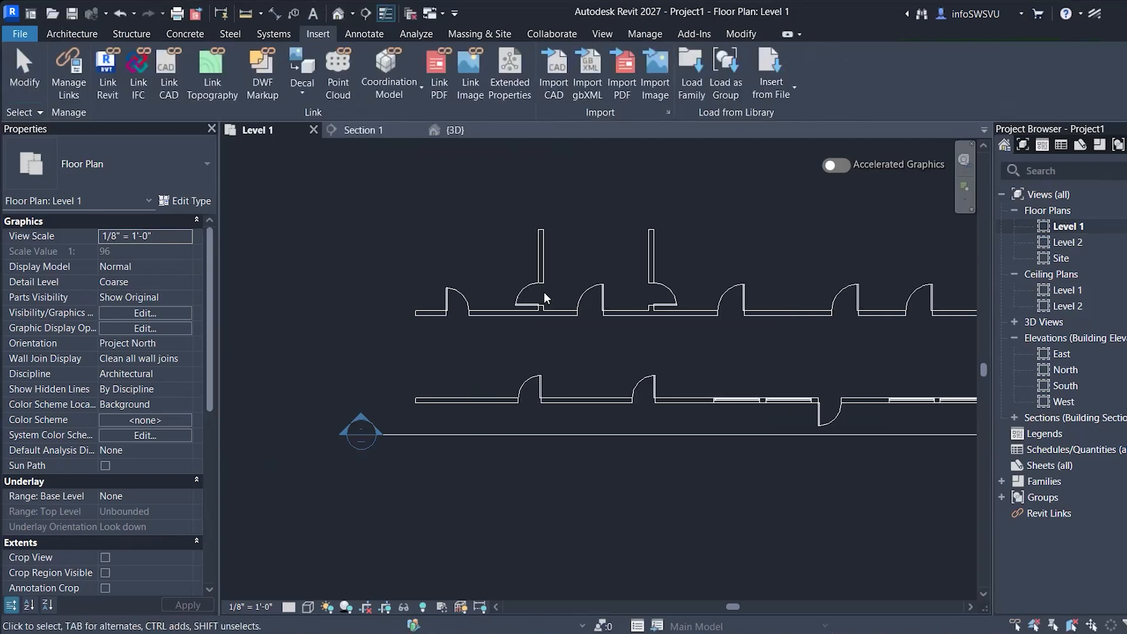
key(z)
key(f)
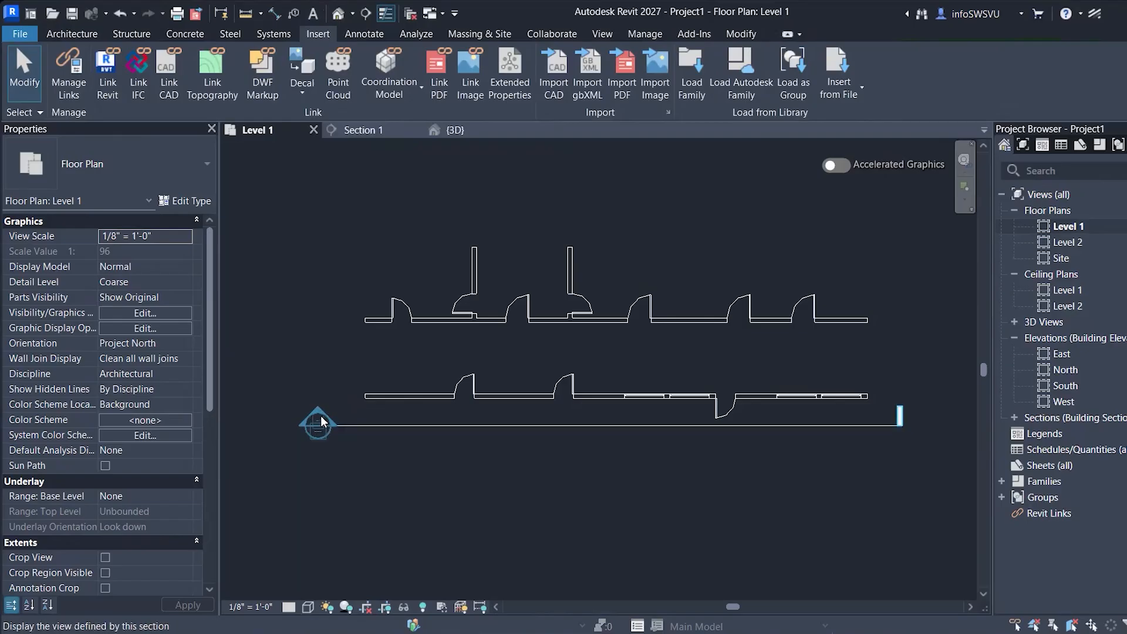
- In the Section 1 view, set the leftmost V window's sill height to 8'
double_click(387, 425)
scroll(320, 281, up, 3)
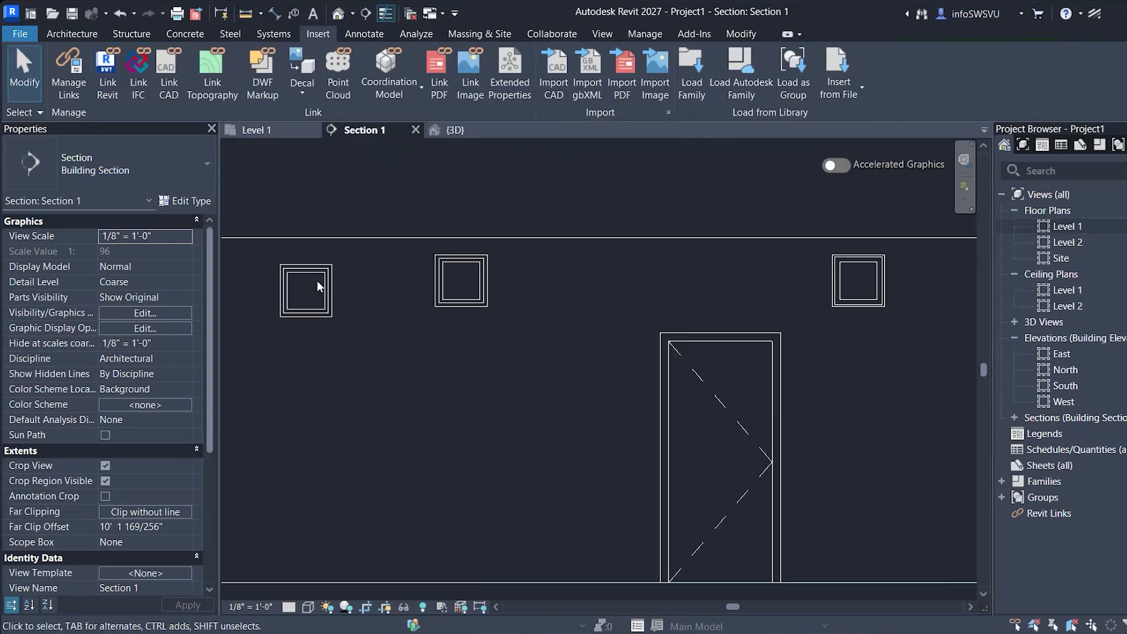
click(329, 276)
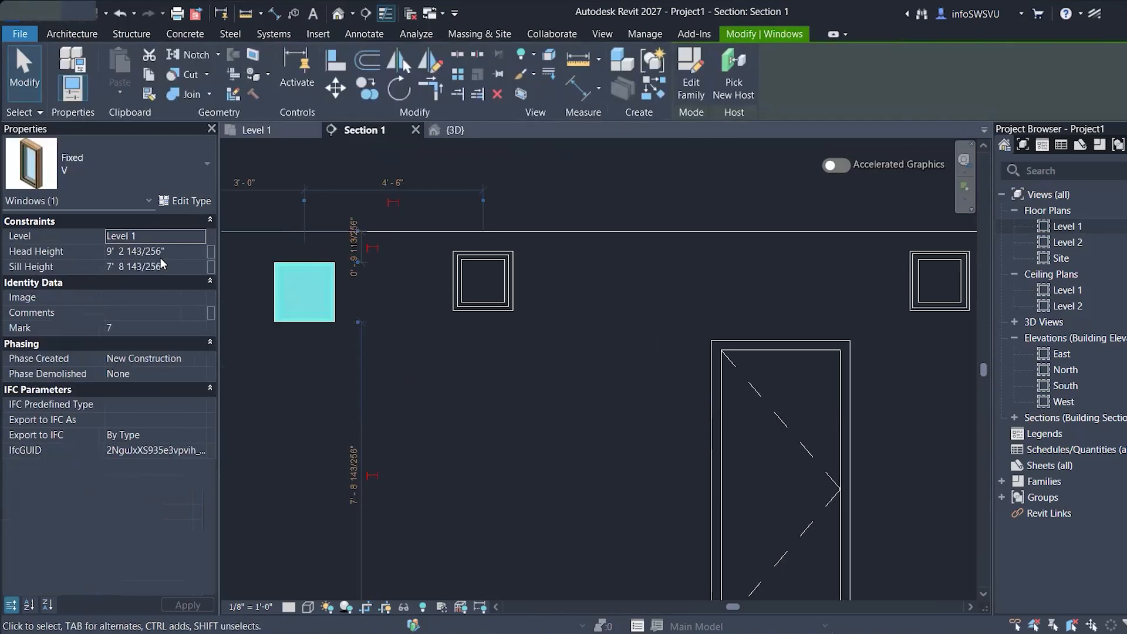
click(191, 266)
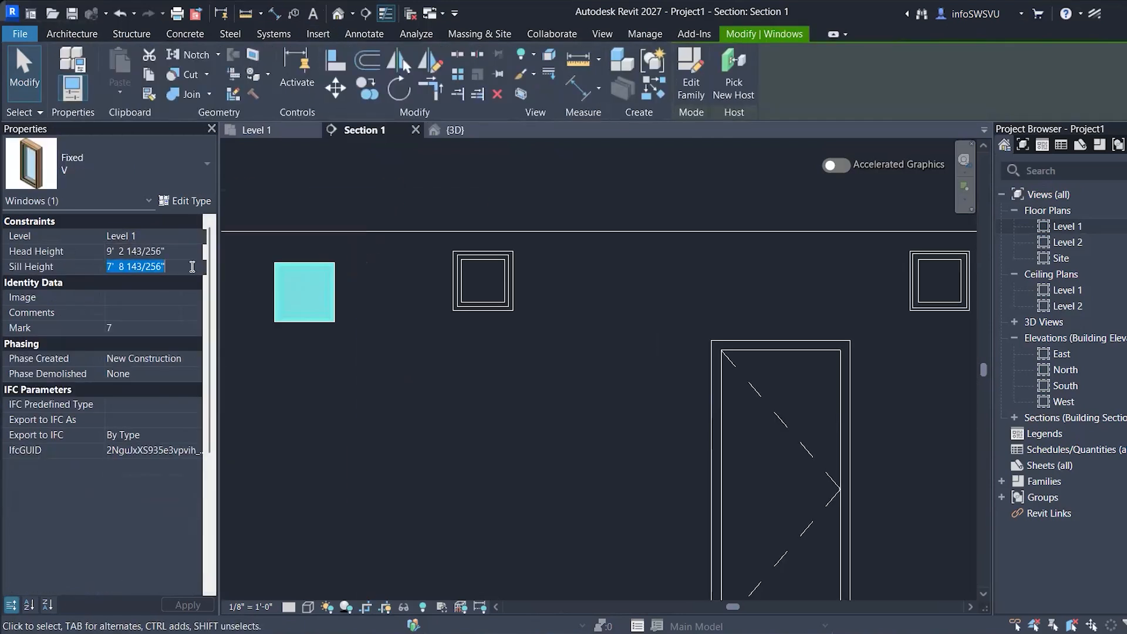
text(8')
key(Return)
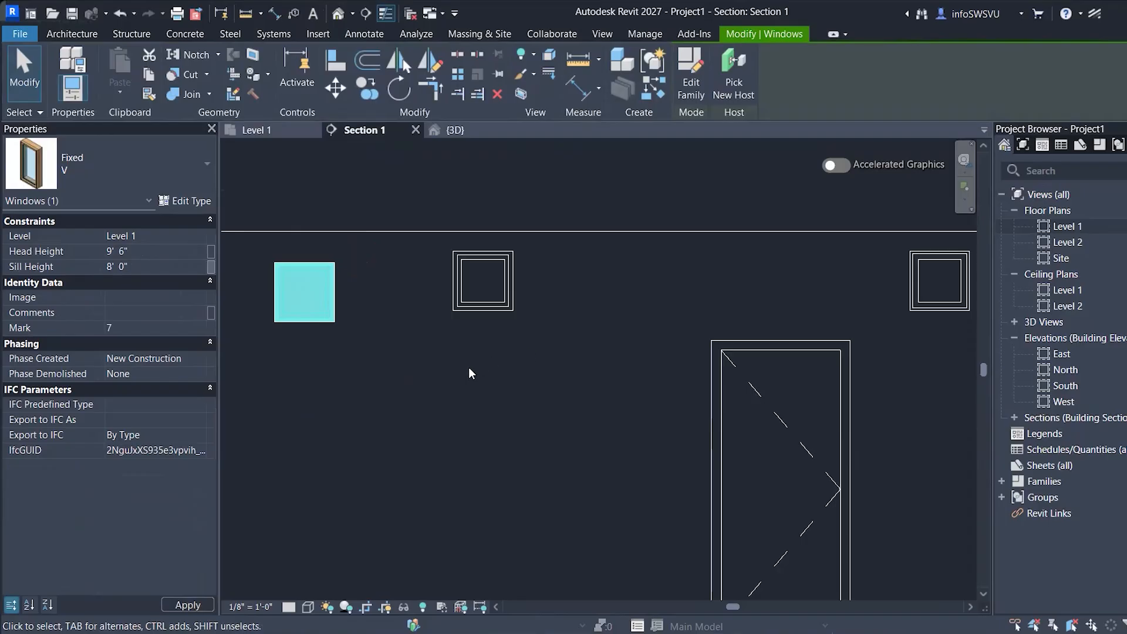
click(413, 372)
scroll(432, 370, down, 3)
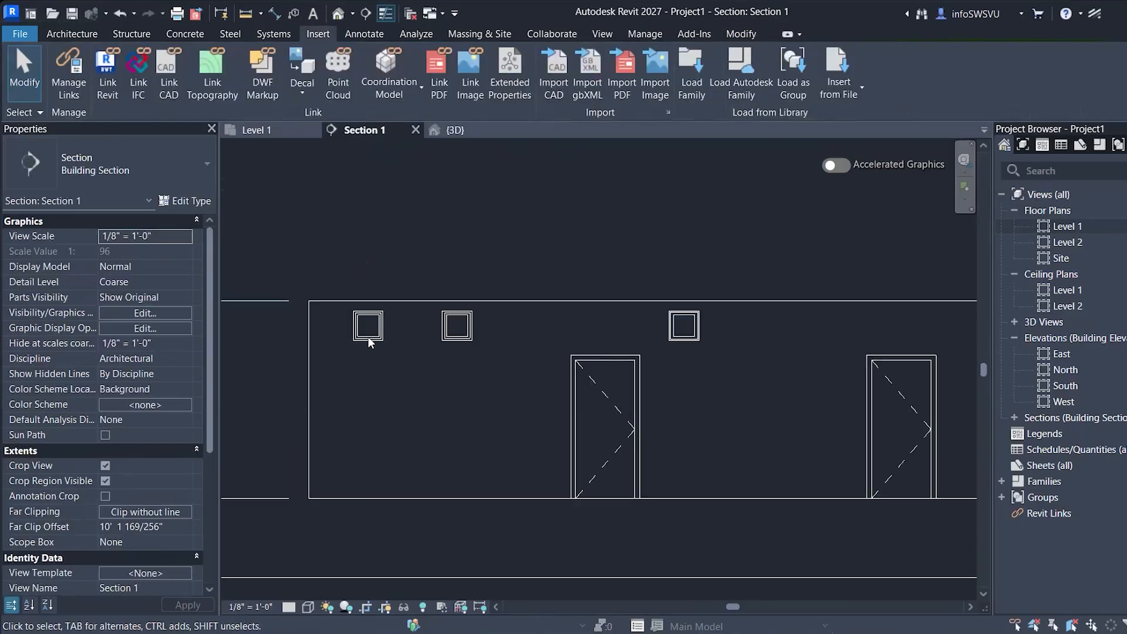
- In the Level 1 plan, select all walls, doors and windows, filter the selection to doors only, and then clear it
click(269, 130)
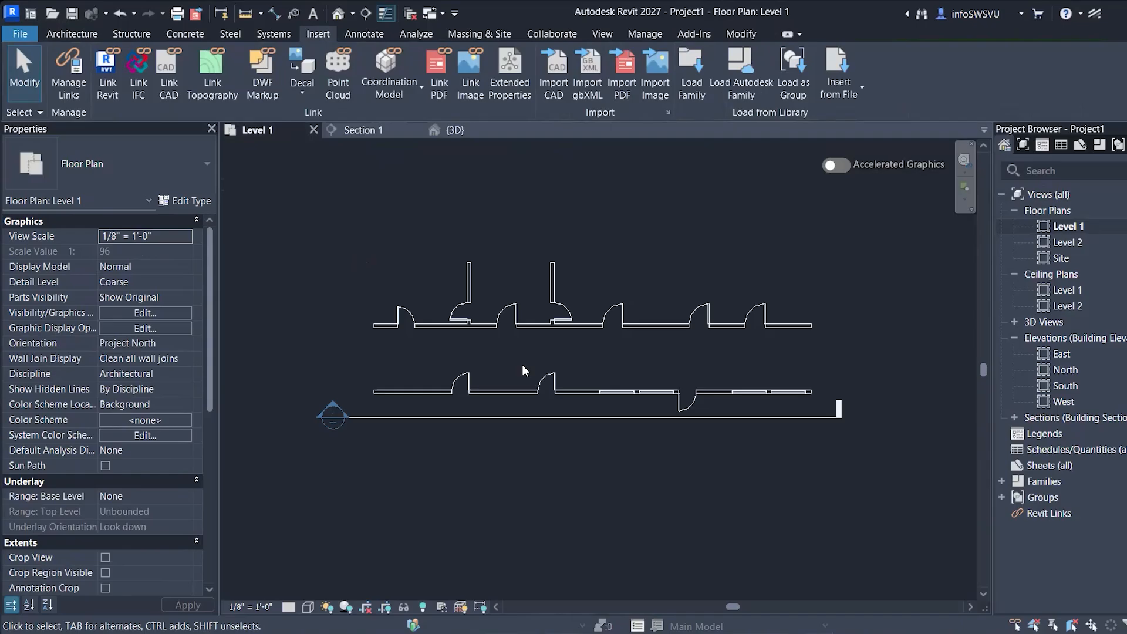
scroll(614, 356, up, 2)
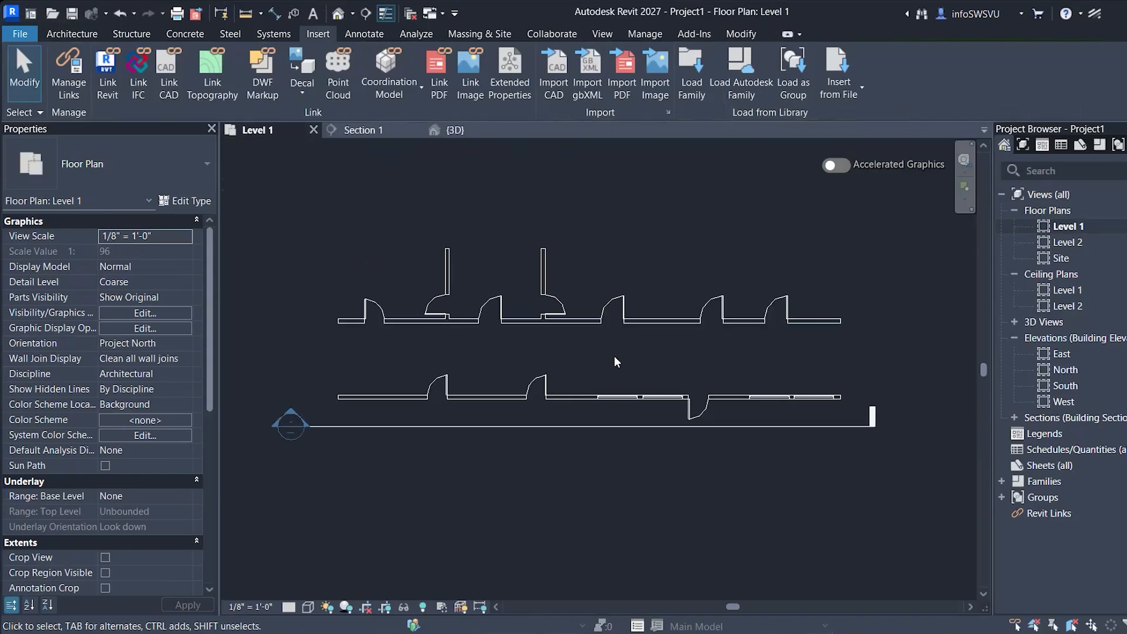
scroll(614, 356, down, 2)
drag(342, 203, 928, 471)
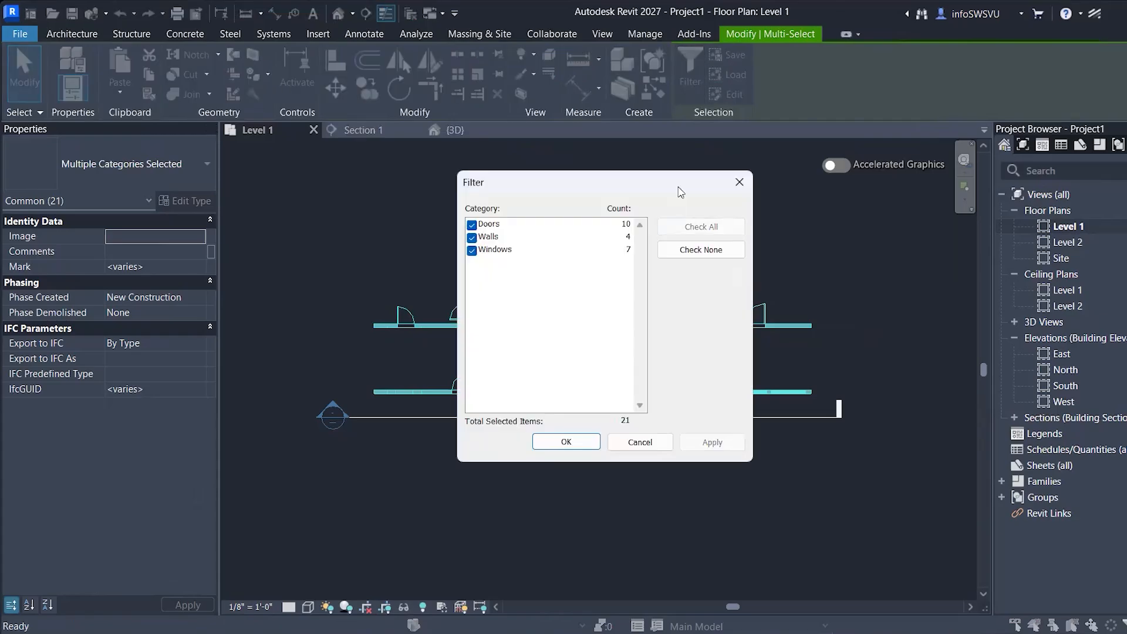
click(471, 238)
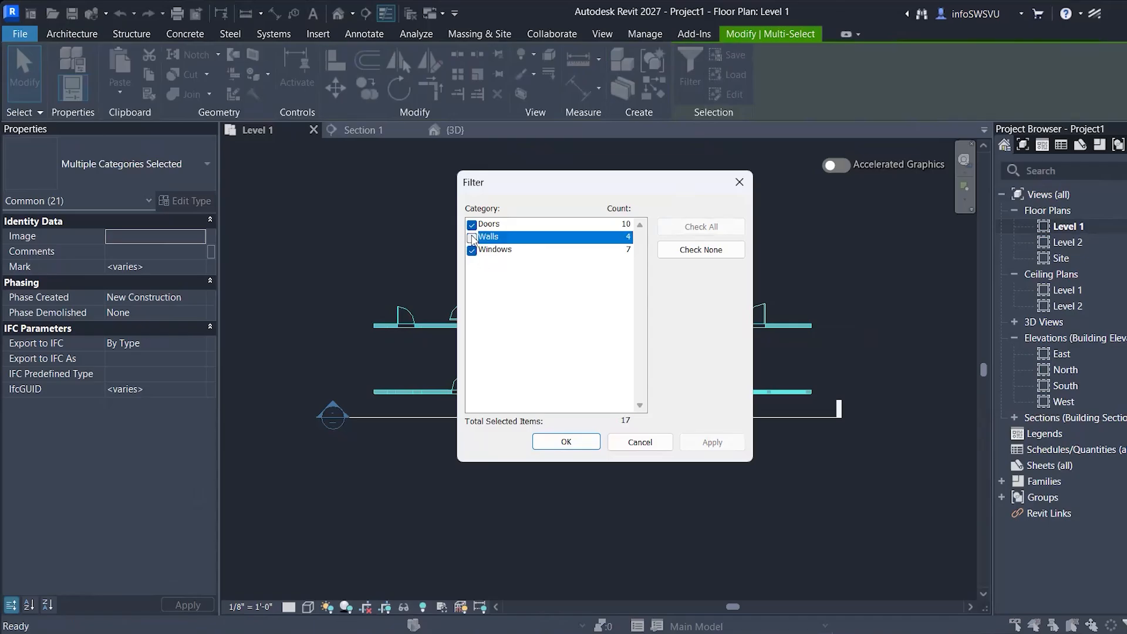
click(471, 251)
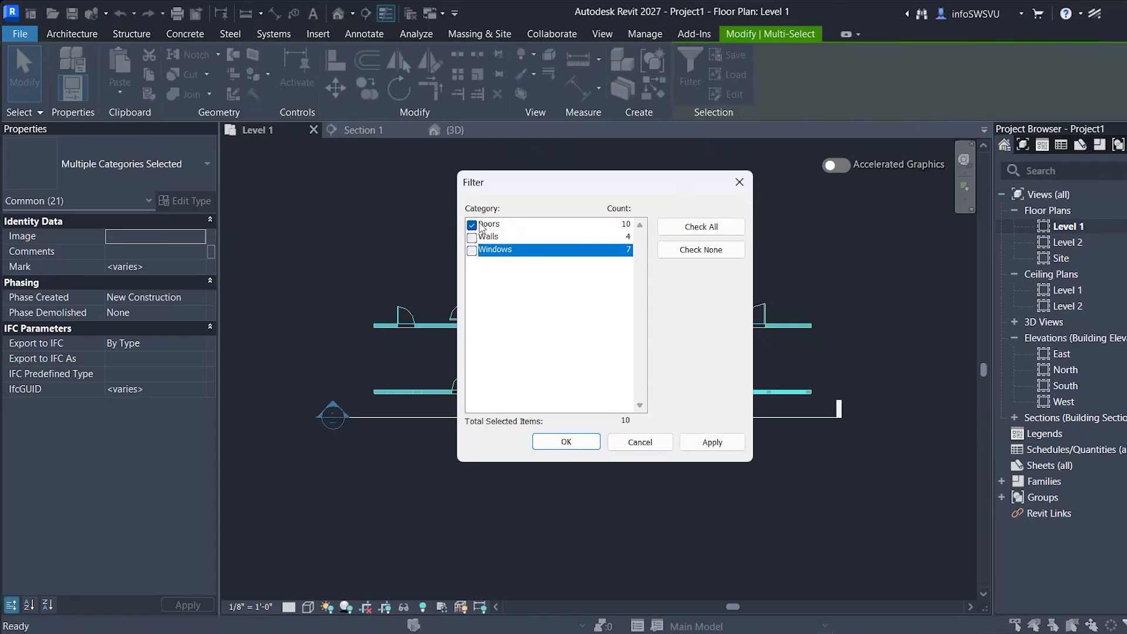
click(567, 447)
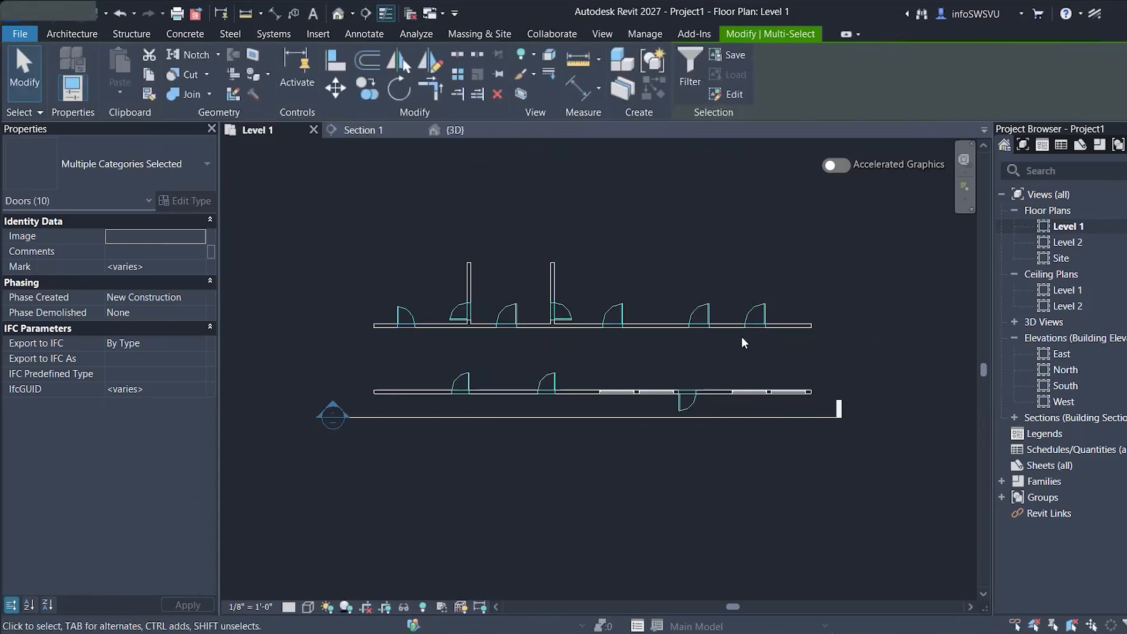
click(600, 361)
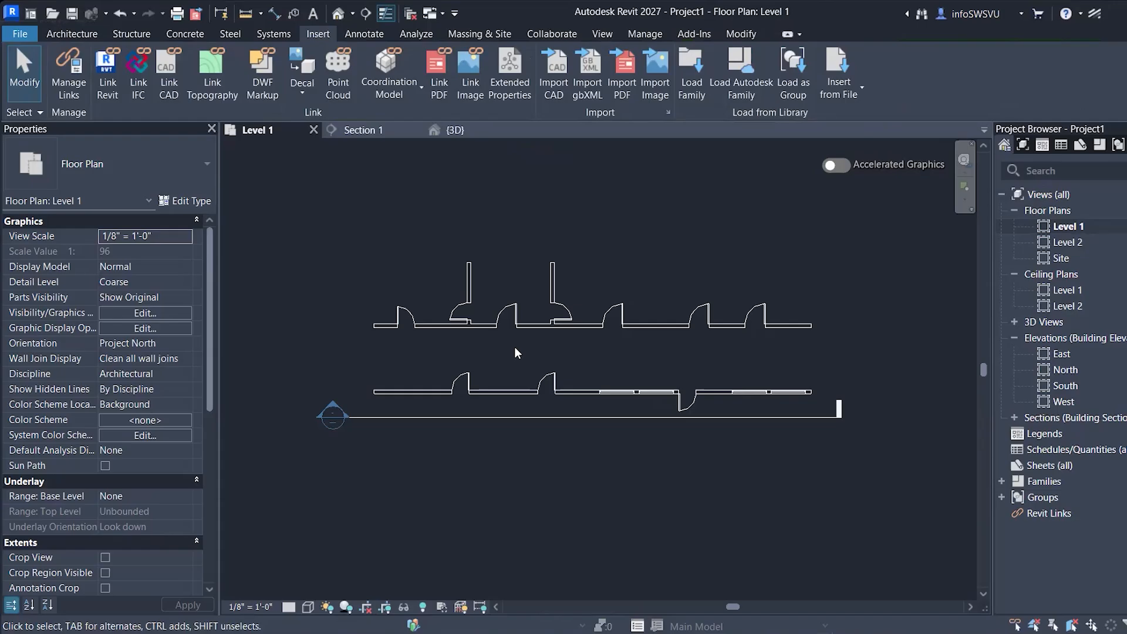
click(76, 35)
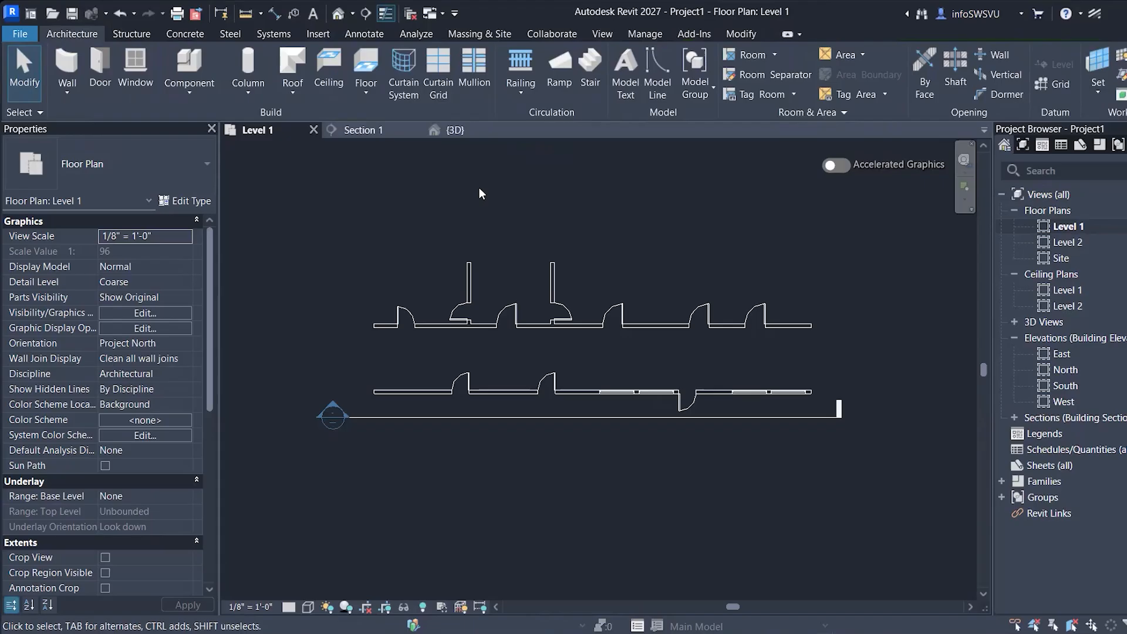
scroll(667, 216, up, 1)
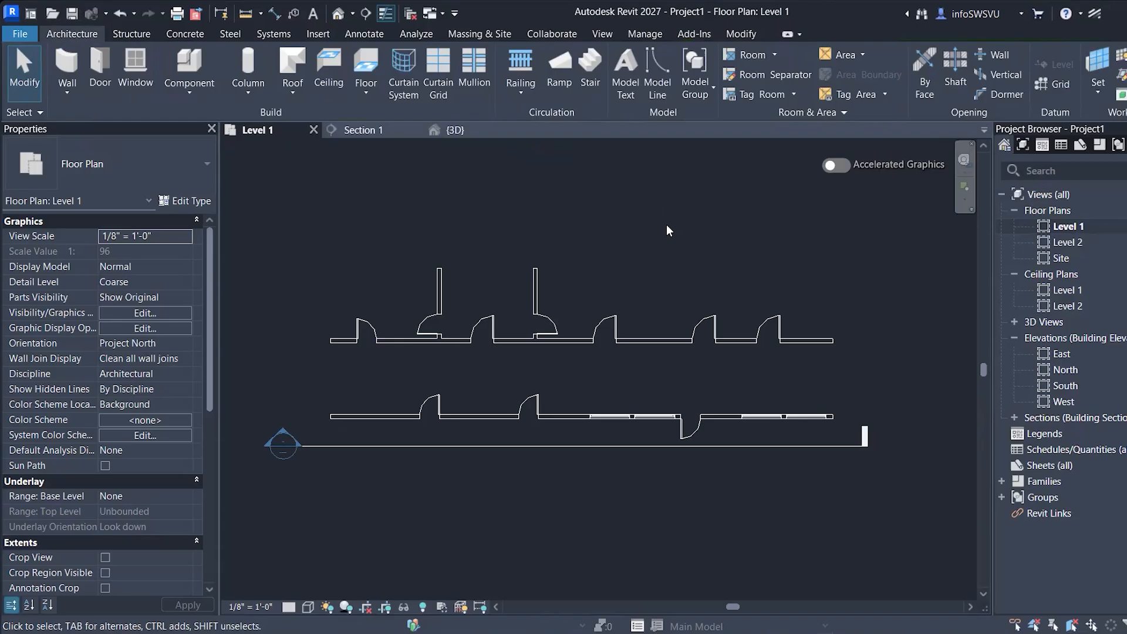
click(192, 97)
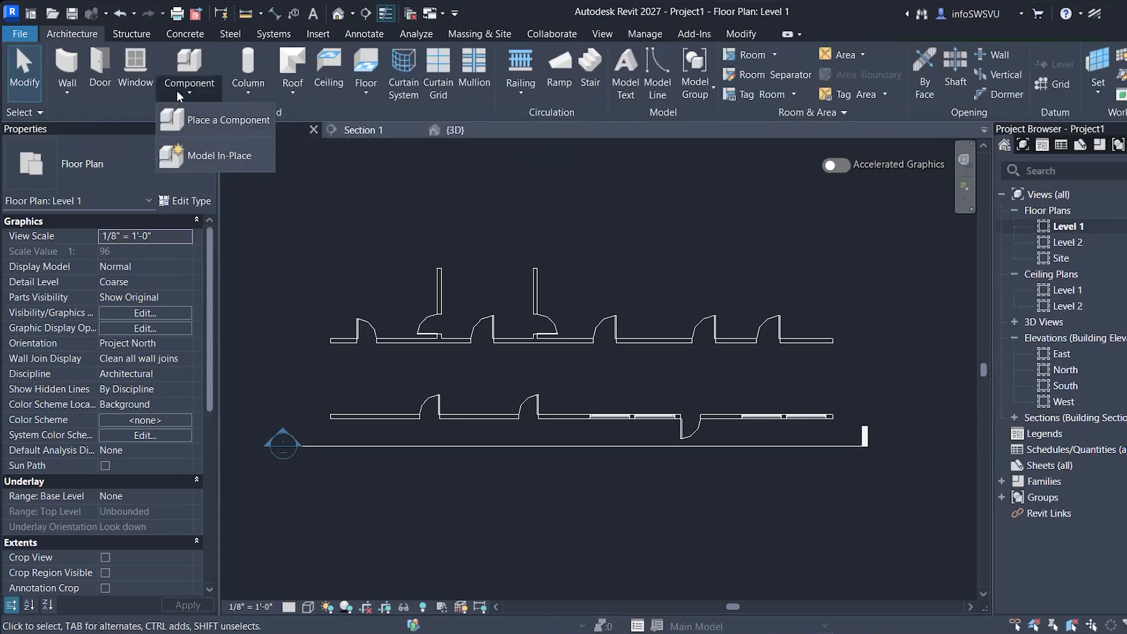
click(234, 121)
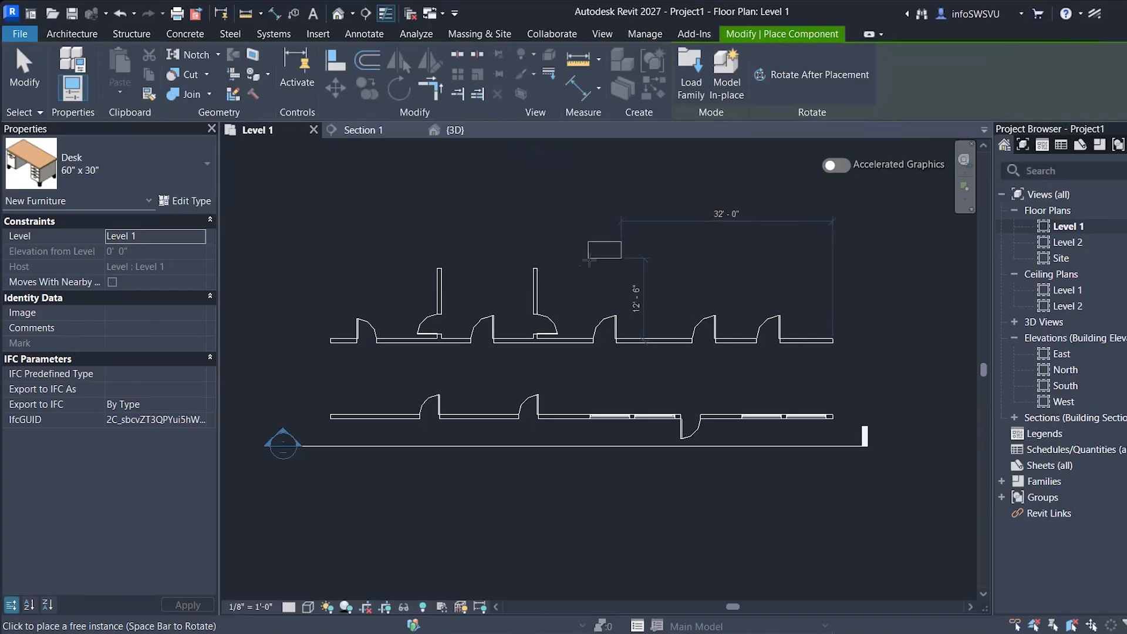
key(Escape)
key(Escape)
scroll(607, 371, down, 2)
scroll(607, 372, up, 4)
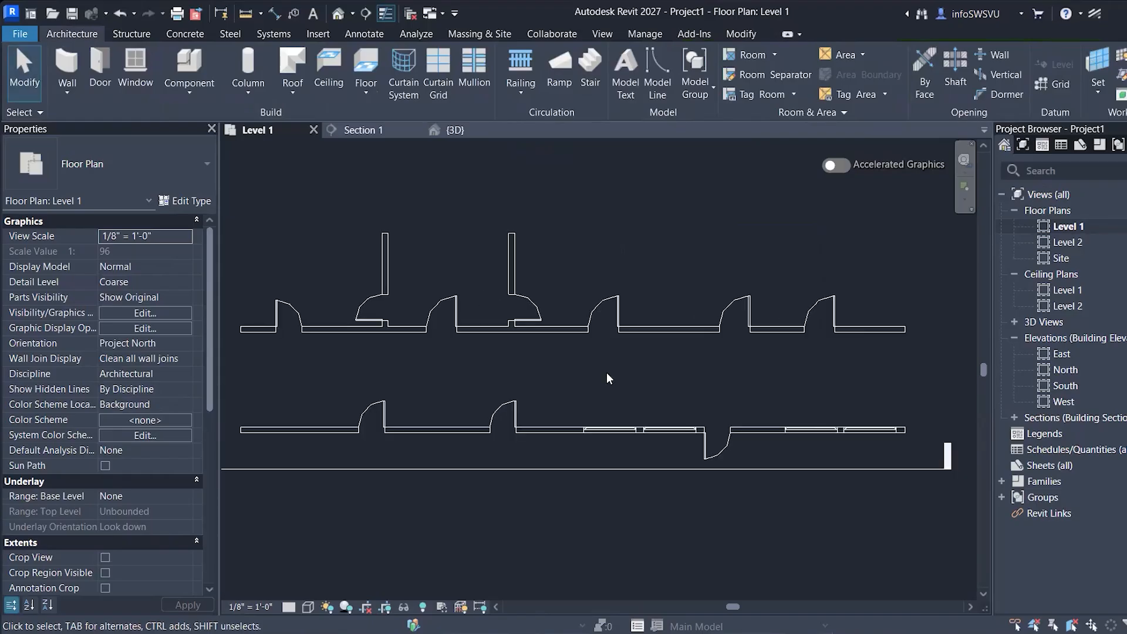
scroll(607, 373, up, 1)
scroll(571, 308, up, 1)
scroll(587, 322, down, 2)
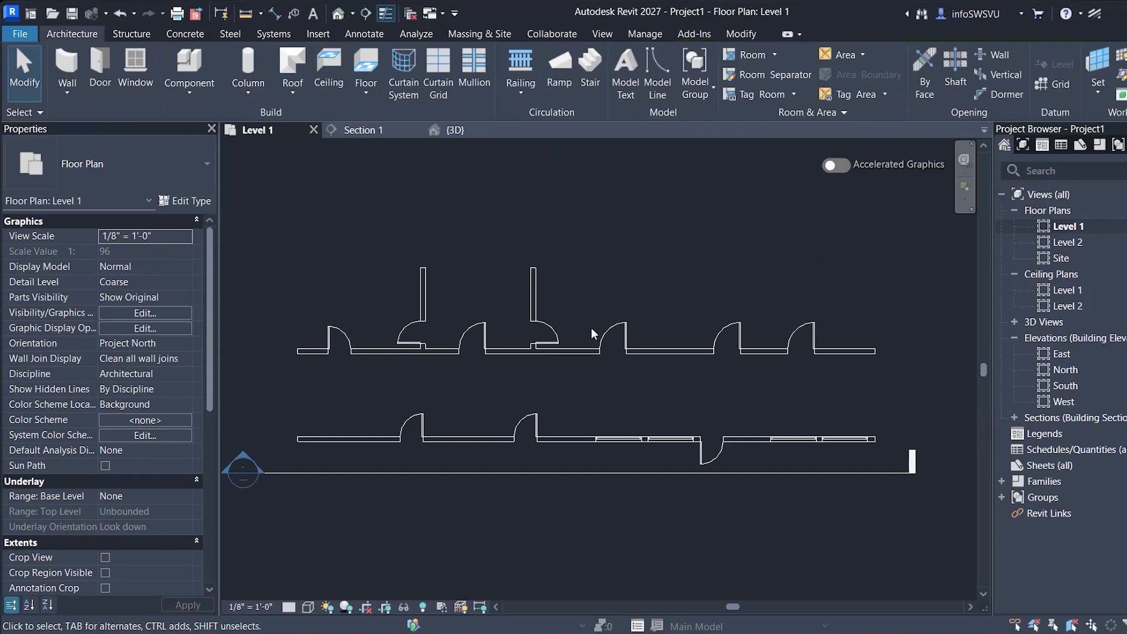
scroll(598, 302, up, 2)
scroll(596, 303, down, 1)
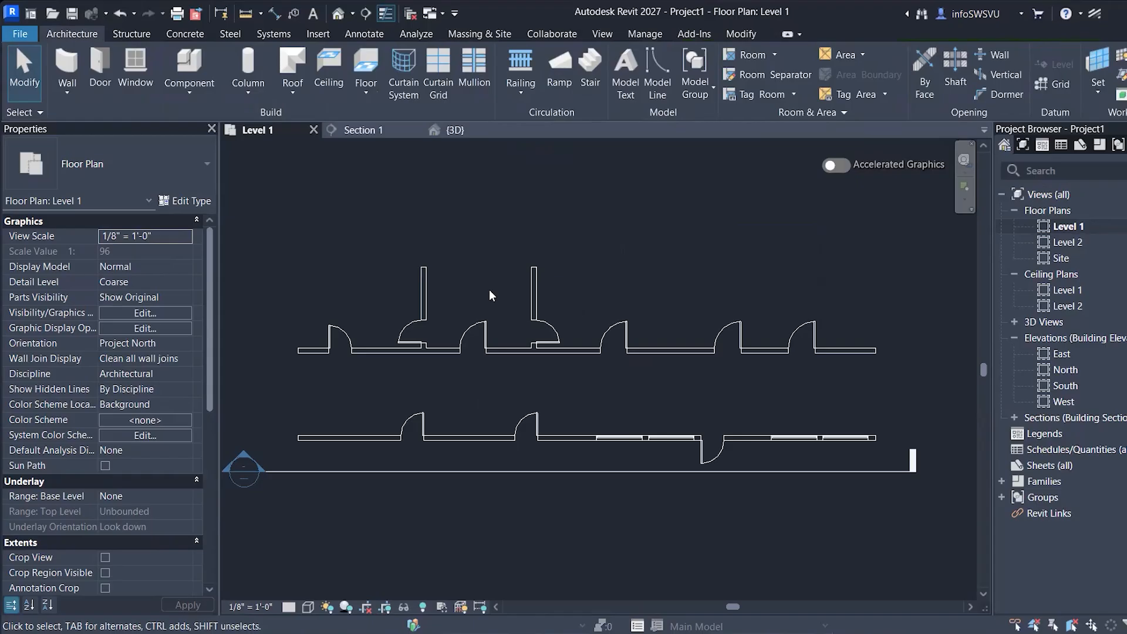
- Place a 60" x 30" Desk component about 8' 6" above the upper long wall and about 34' from its right end
key(c)
key(m)
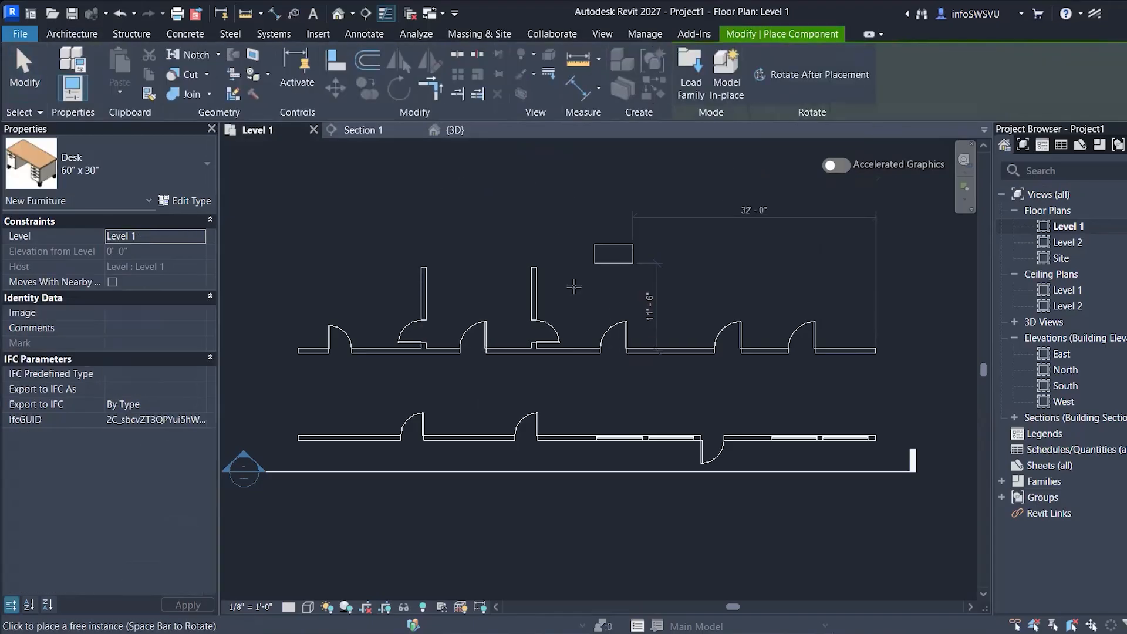
click(578, 284)
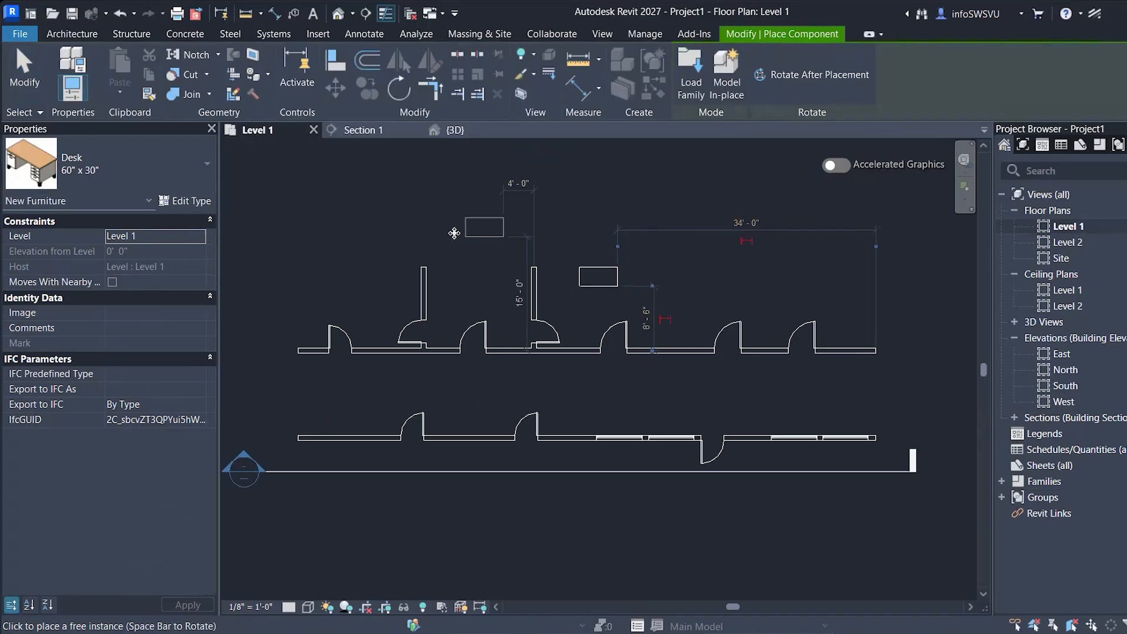
- Place three RPC Tree - Deciduous components of type American Beech - 20' around the right end of the upper wall
click(112, 175)
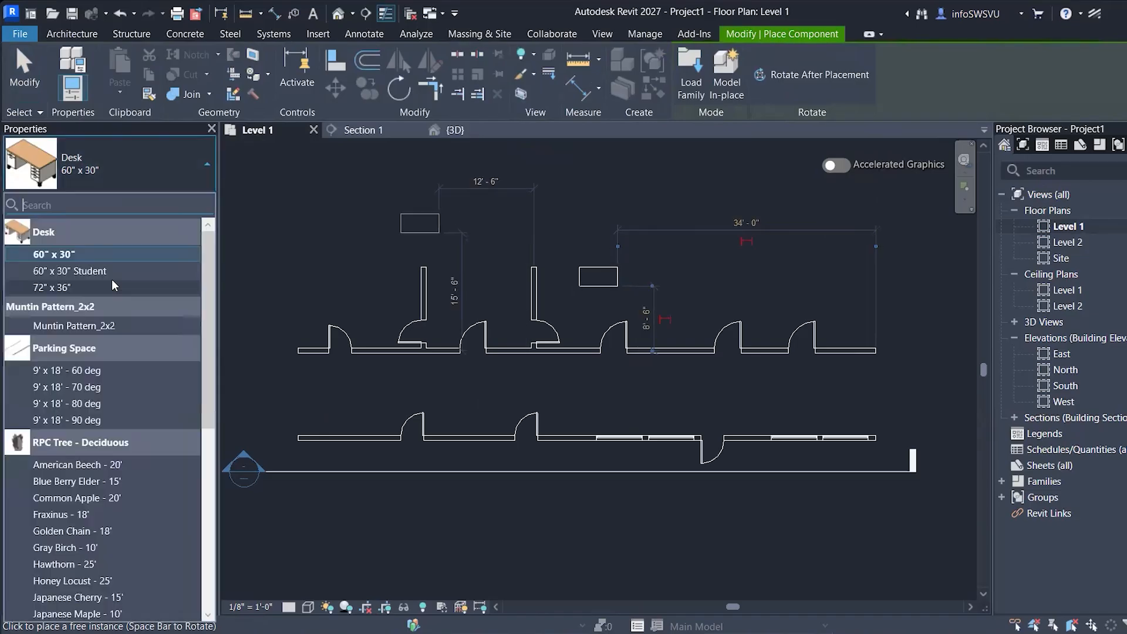
click(118, 465)
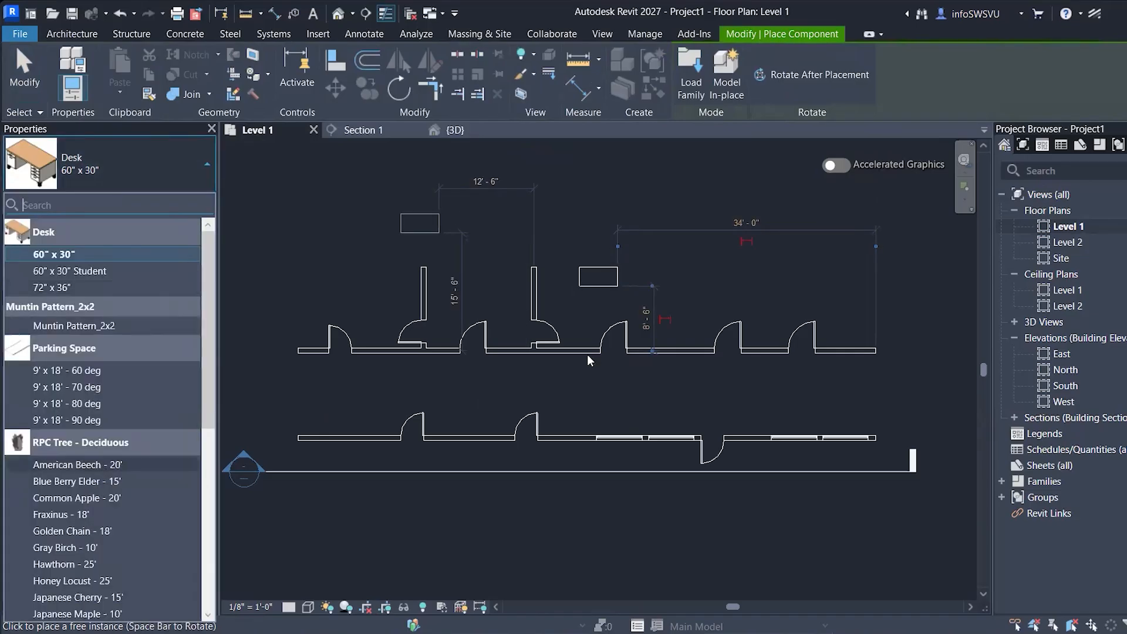
click(758, 267)
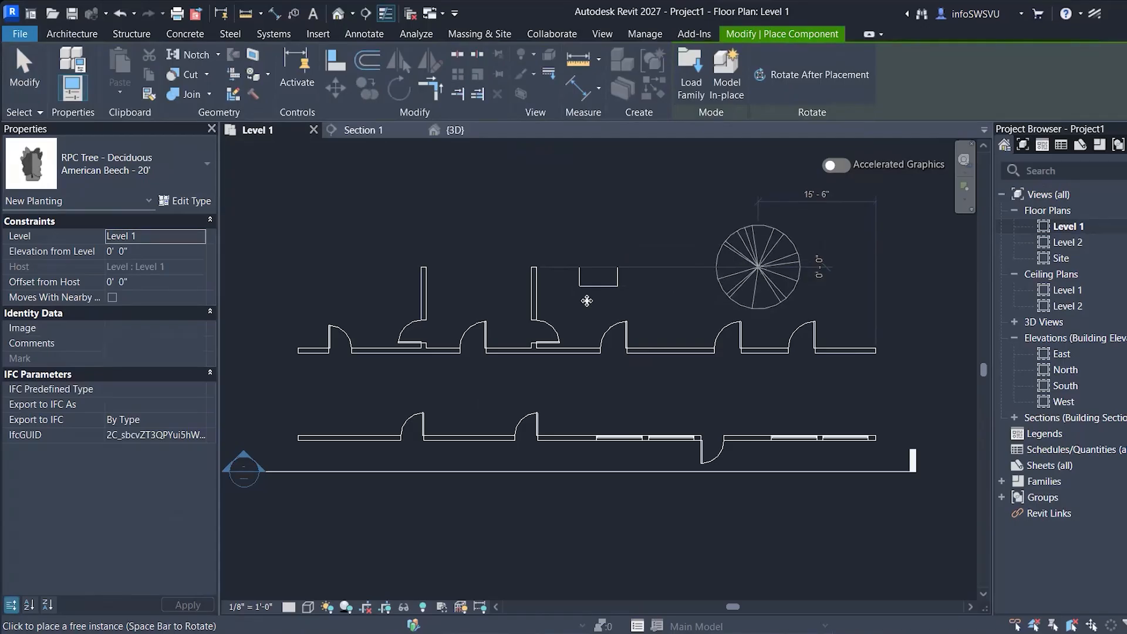
scroll(576, 306, down, 2)
click(802, 281)
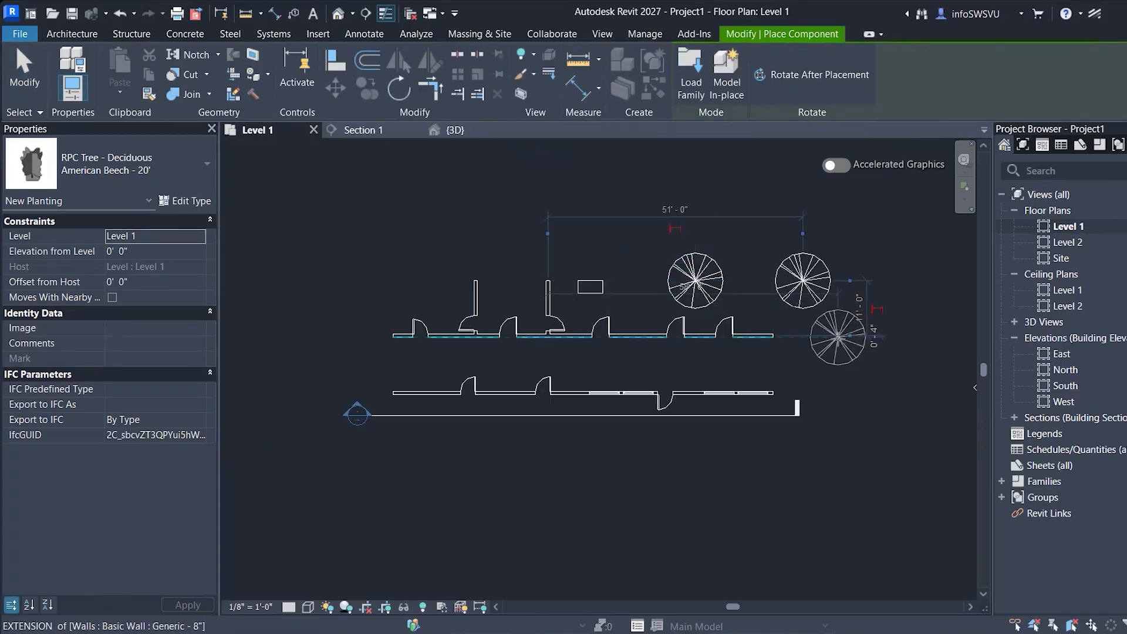
click(838, 337)
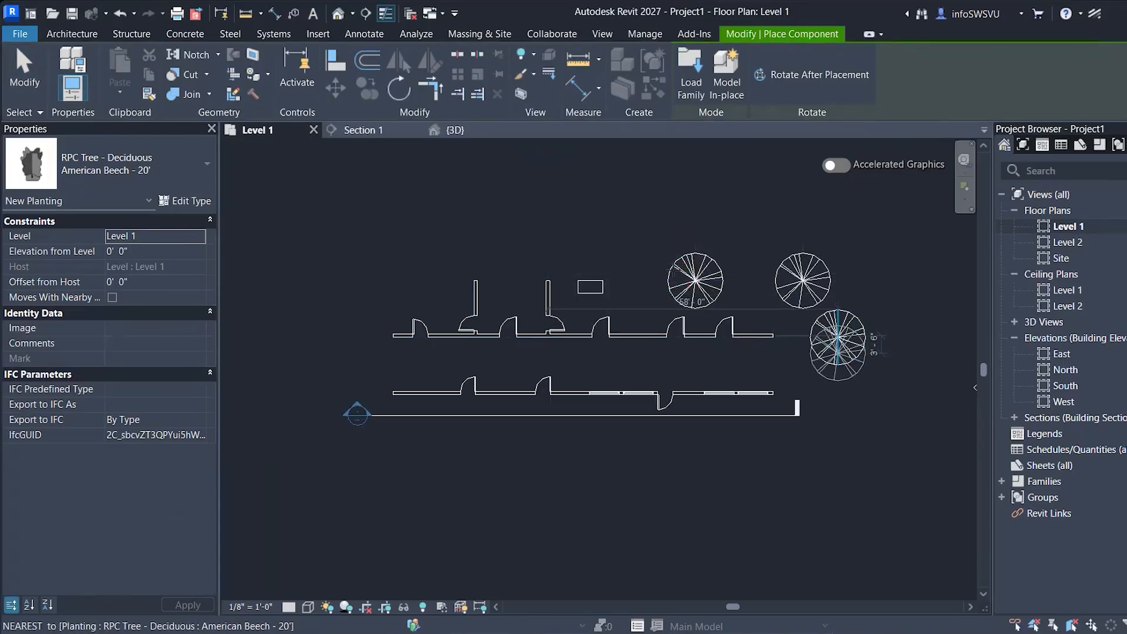
key(Escape)
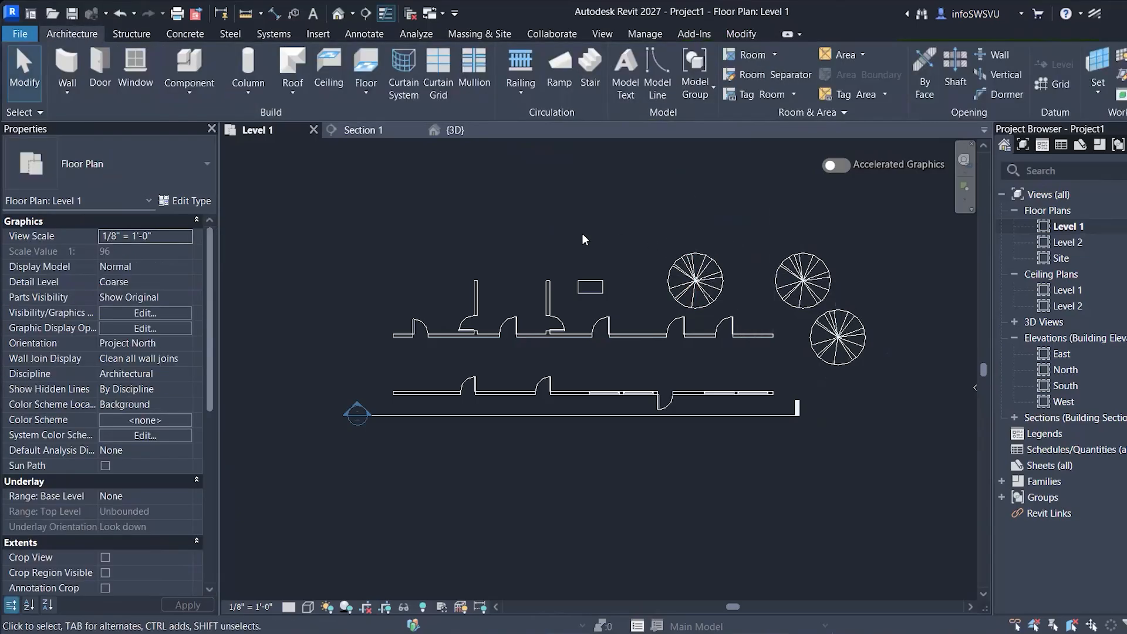
- Switch to the {3D} view, set its visual style to Realistic, and inspect the walls and trees
scroll(683, 228, up, 1)
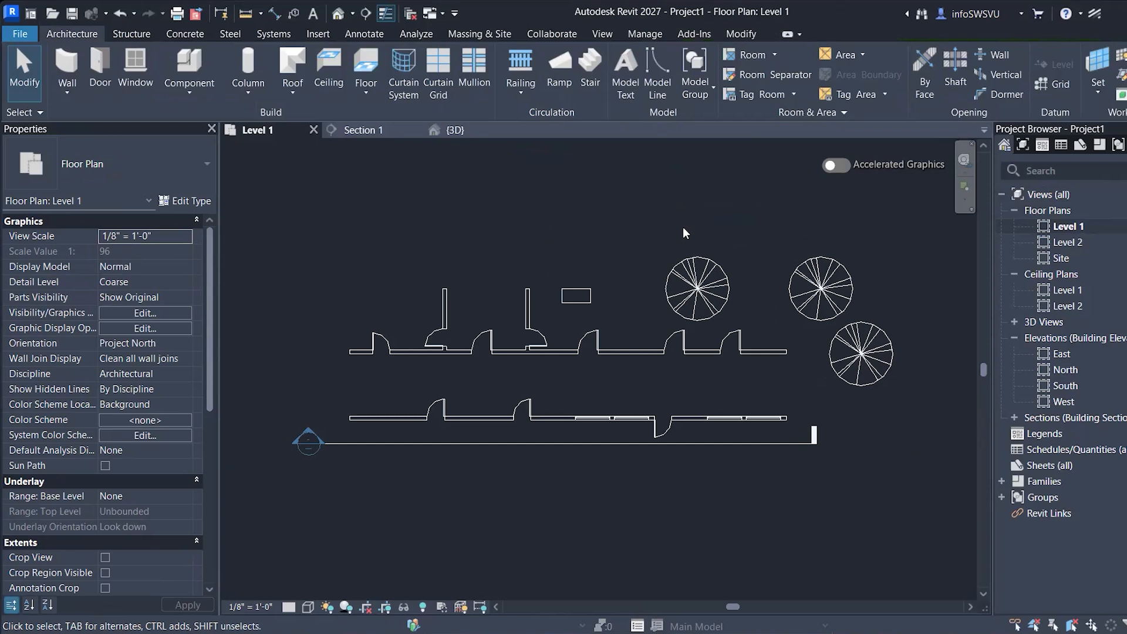
scroll(594, 241, down, 2)
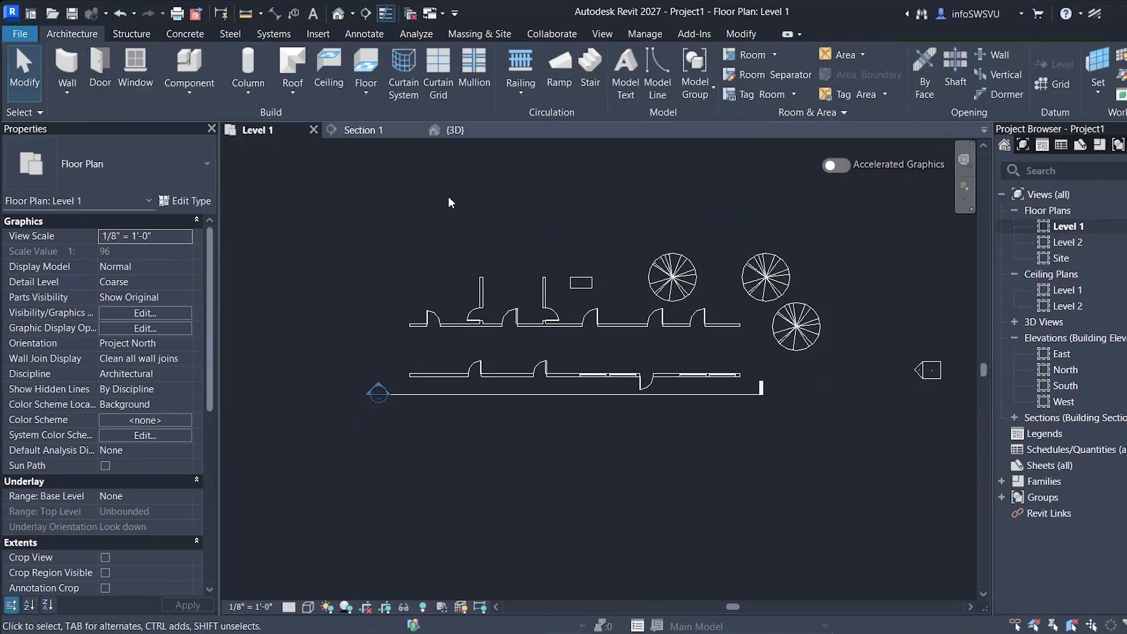
click(455, 130)
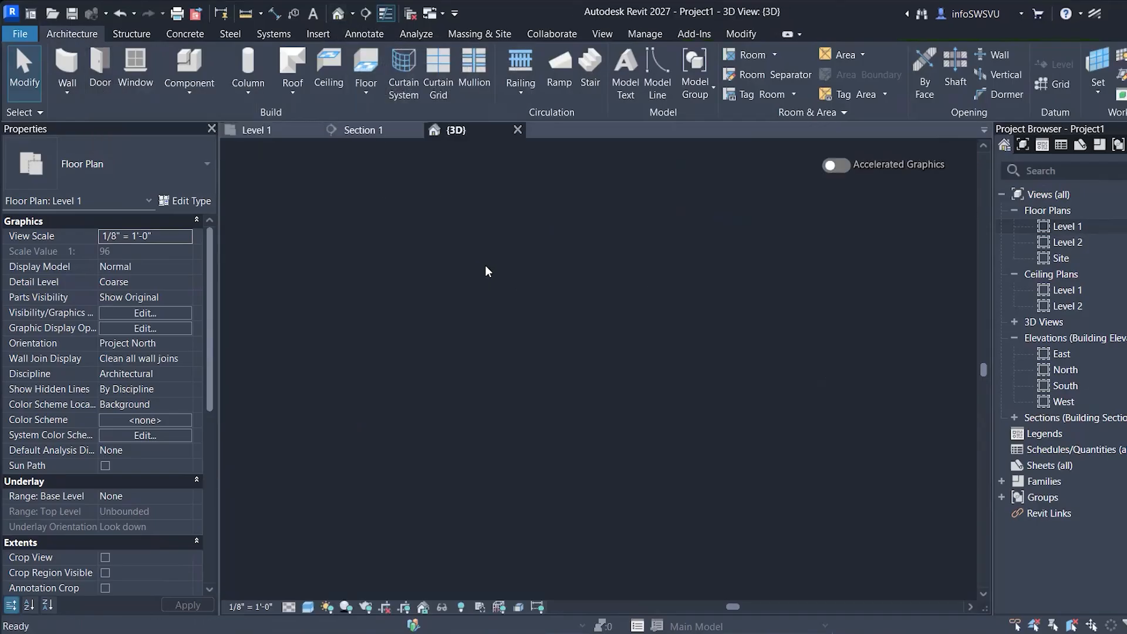
scroll(459, 287, down, 5)
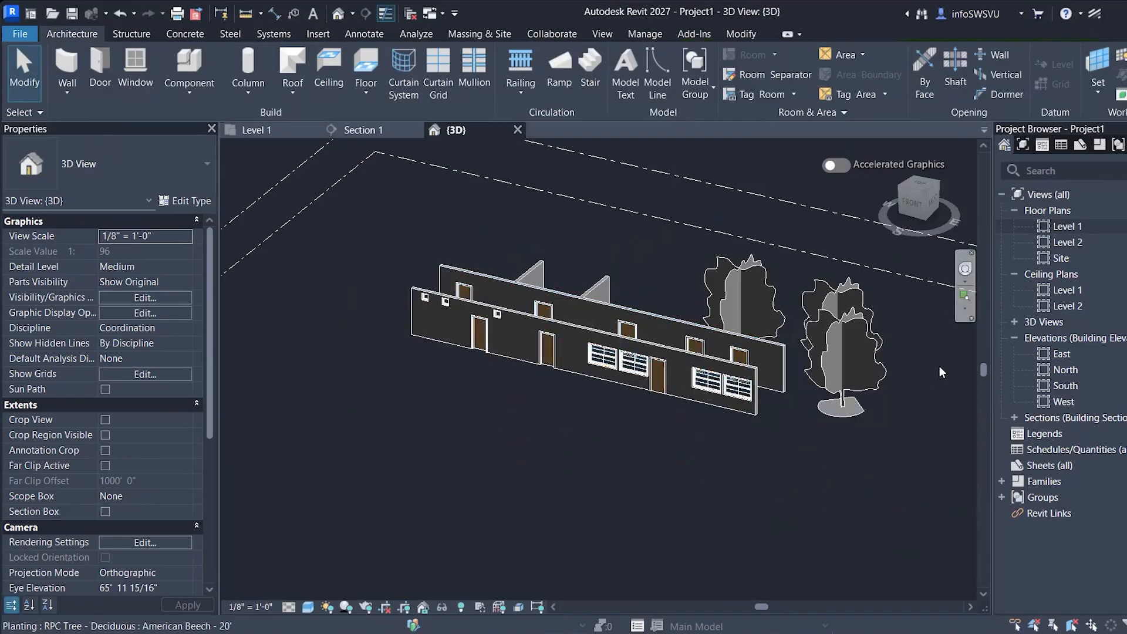
click(308, 608)
click(318, 591)
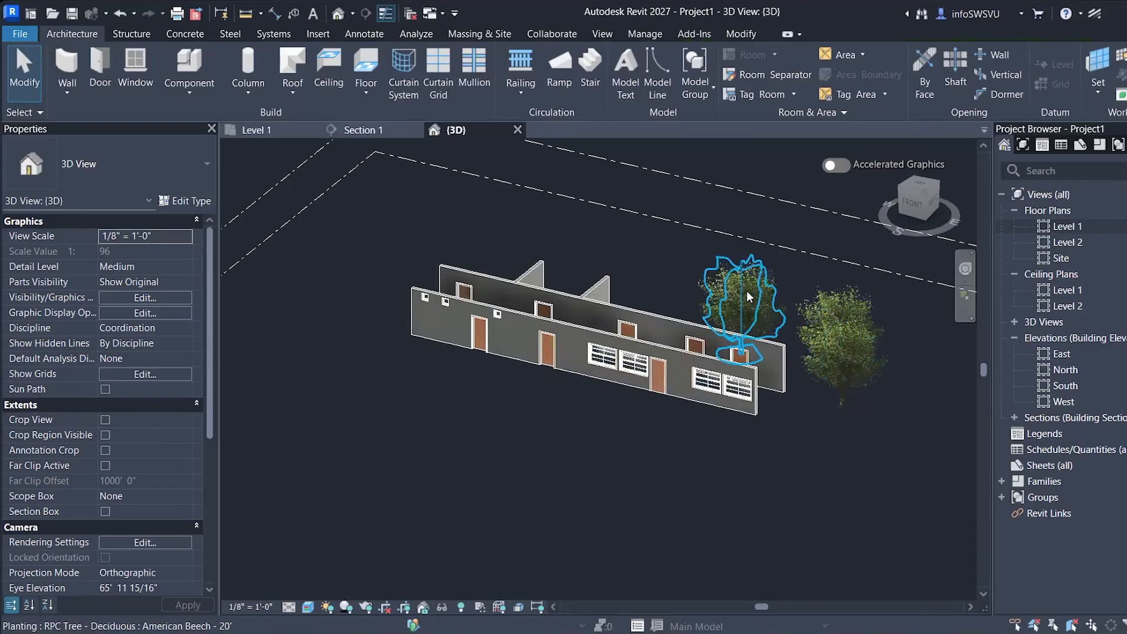
scroll(774, 474, up, 2)
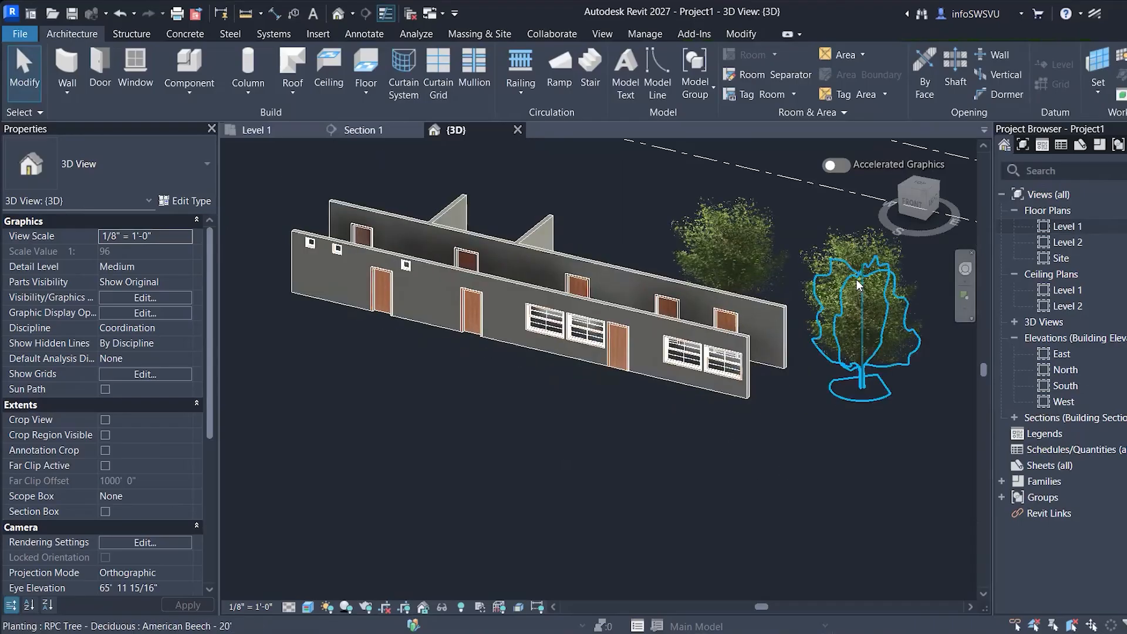
scroll(641, 424, down, 1)
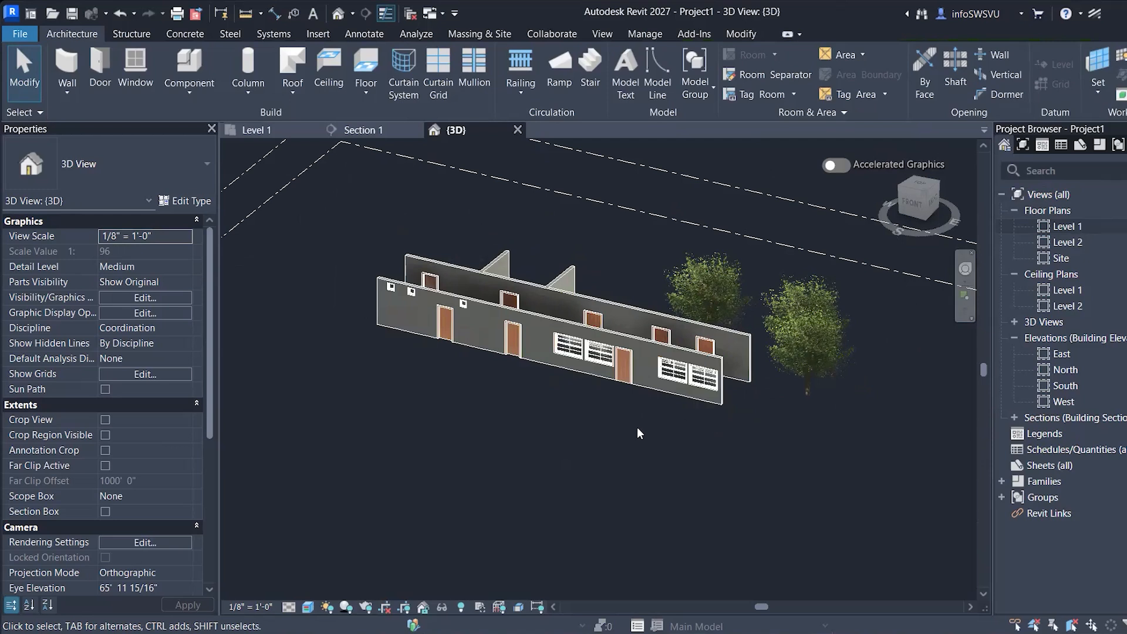
scroll(638, 429, down, 1)
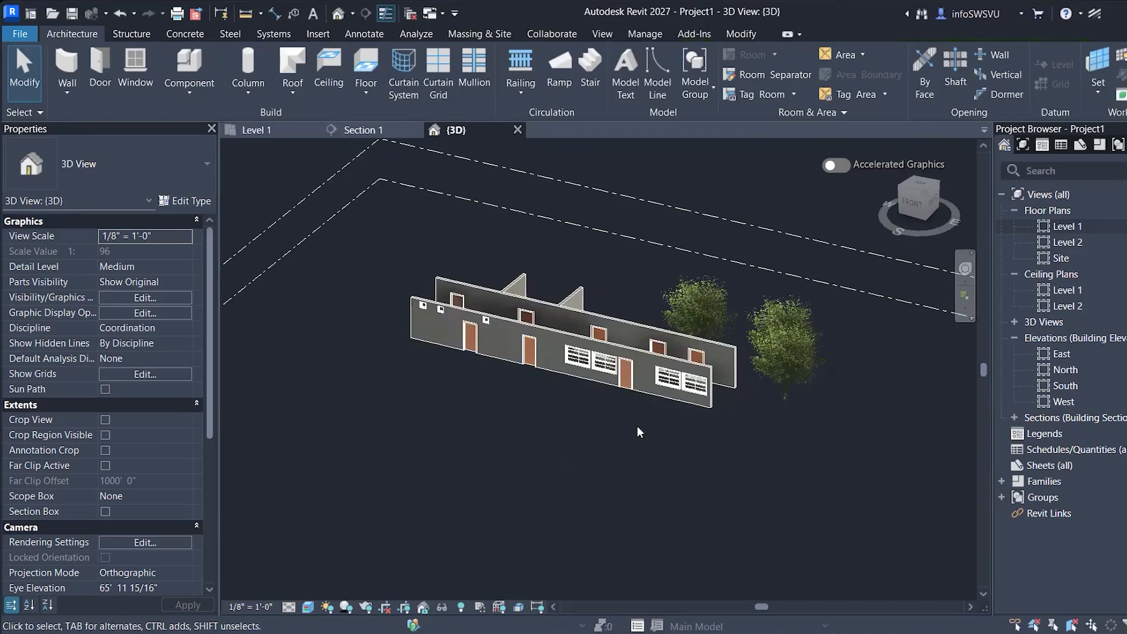